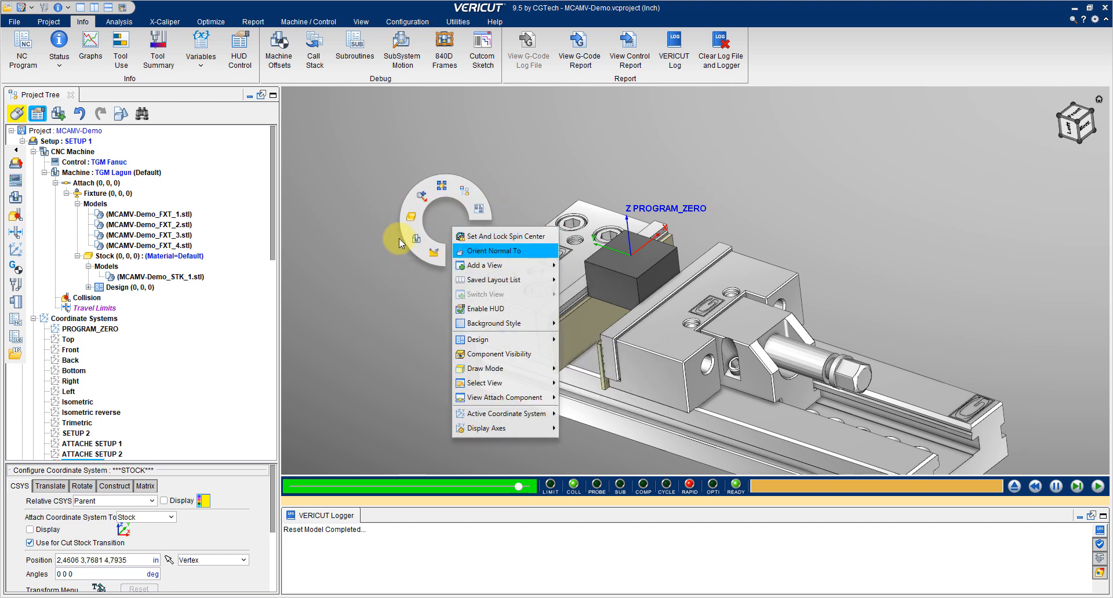
- Switch to the machine view, frame the table and vise, and run the simulation of SETUP 1
click(421, 240)
middle_drag(641, 270, 826, 252)
scroll(823, 249, up, 5)
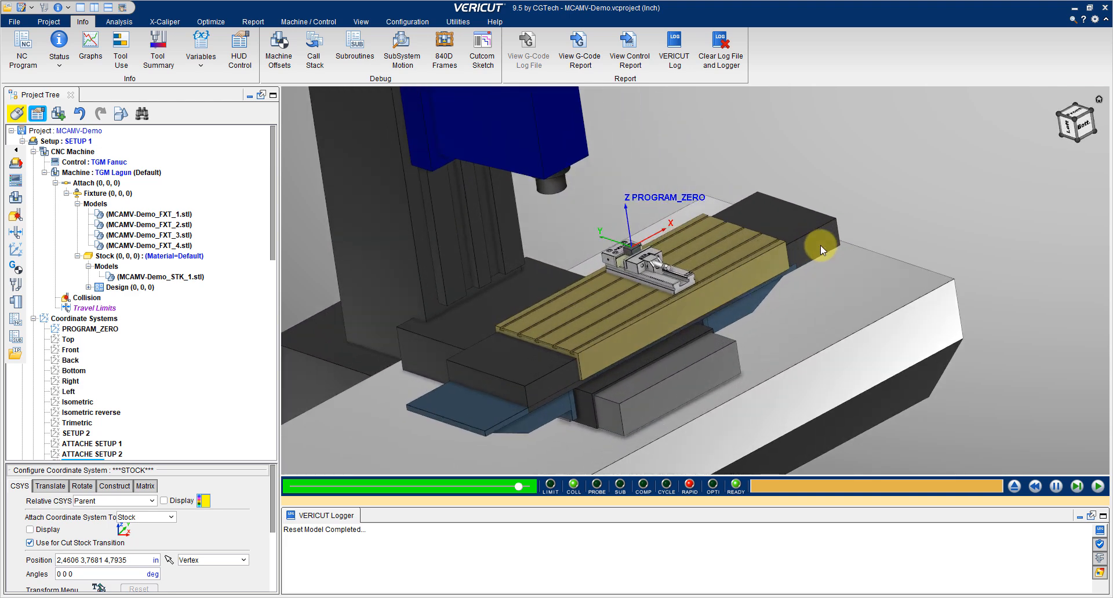
scroll(639, 240, down, 2)
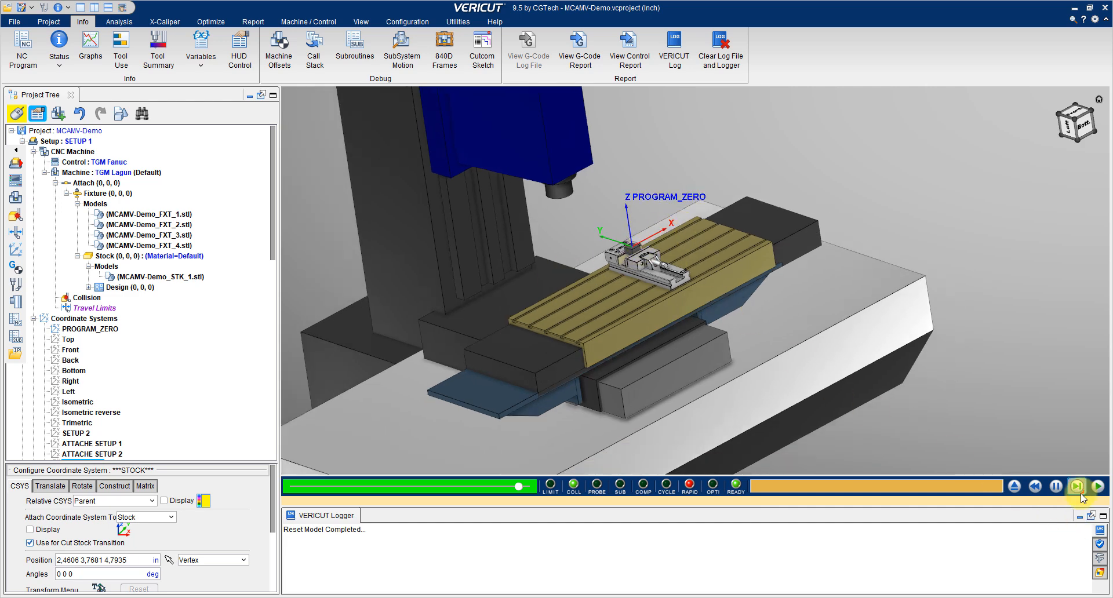
click(1098, 486)
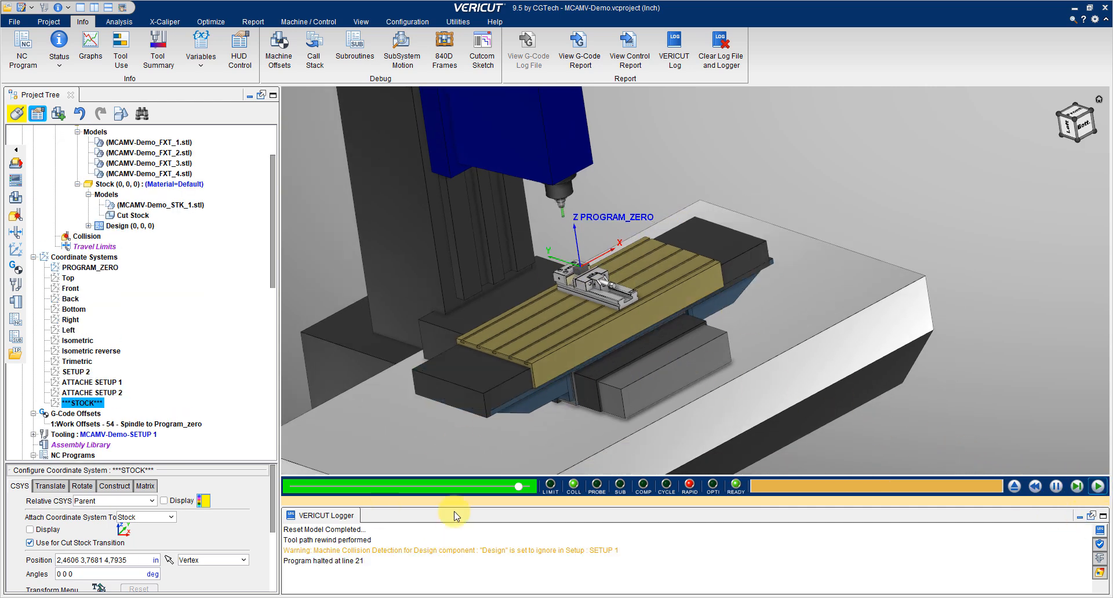
- Lower the animation speed, reset the model and run the simulation again up close on the vise and stock
drag(519, 486, 299, 486)
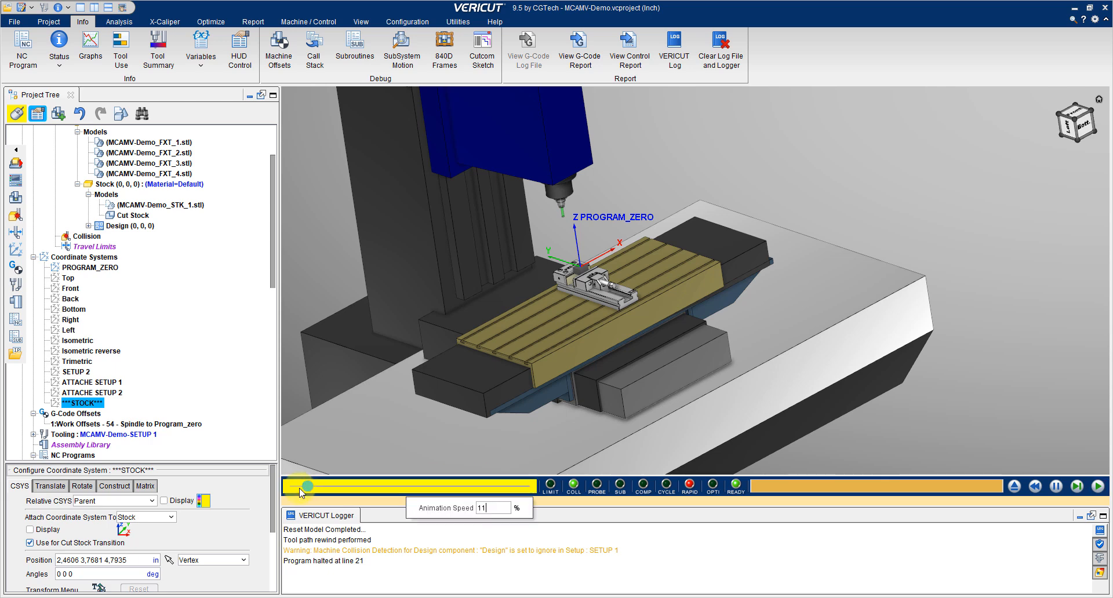
click(1010, 495)
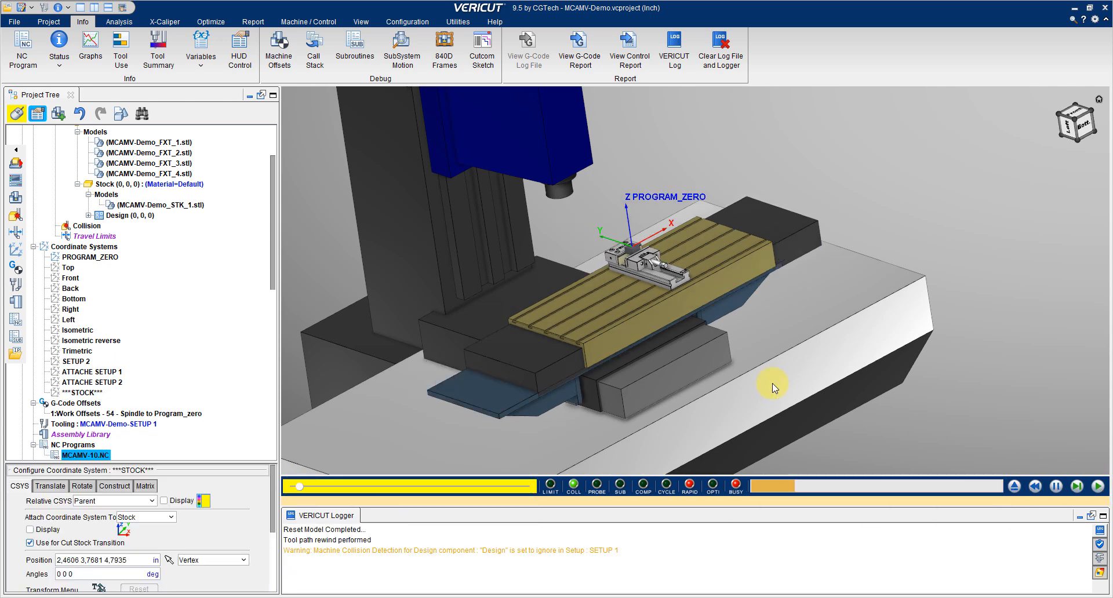
scroll(430, 442, up, 1)
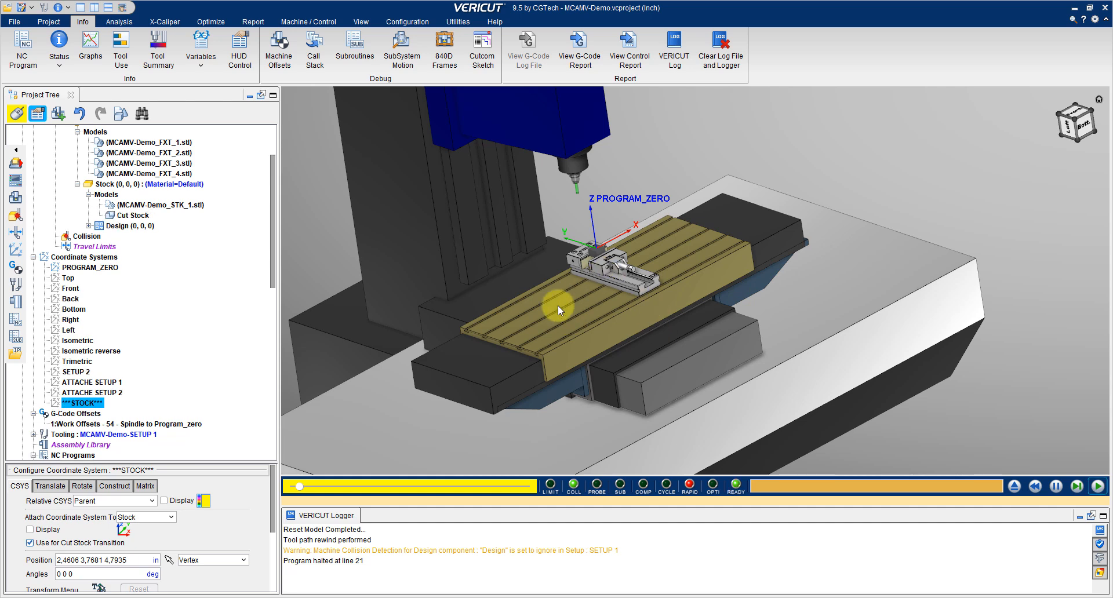
scroll(583, 266, up, 6)
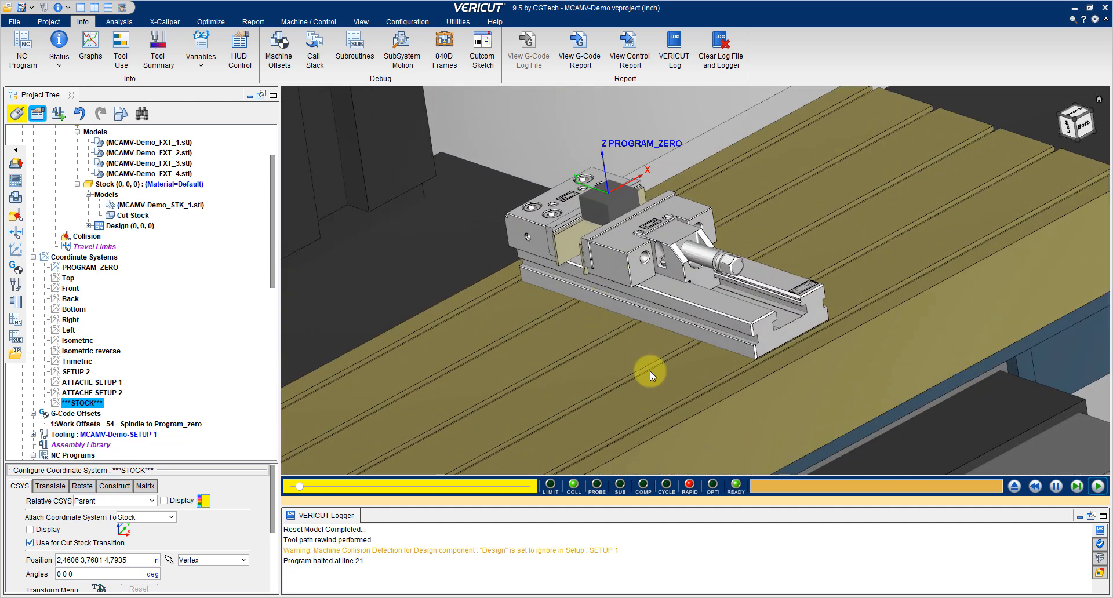
click(1098, 486)
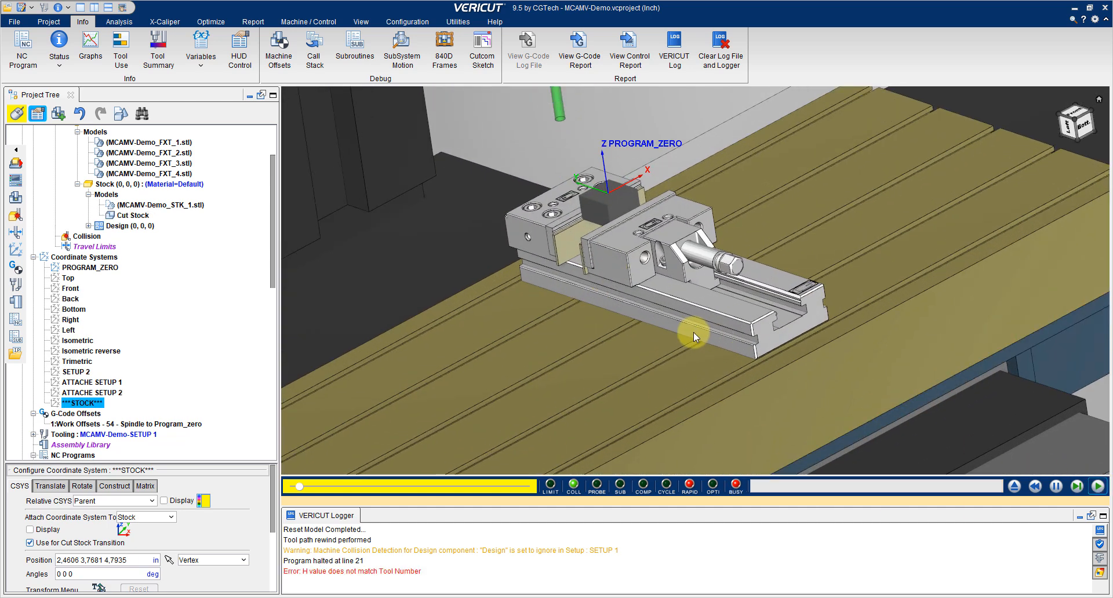
scroll(625, 289, up, 5)
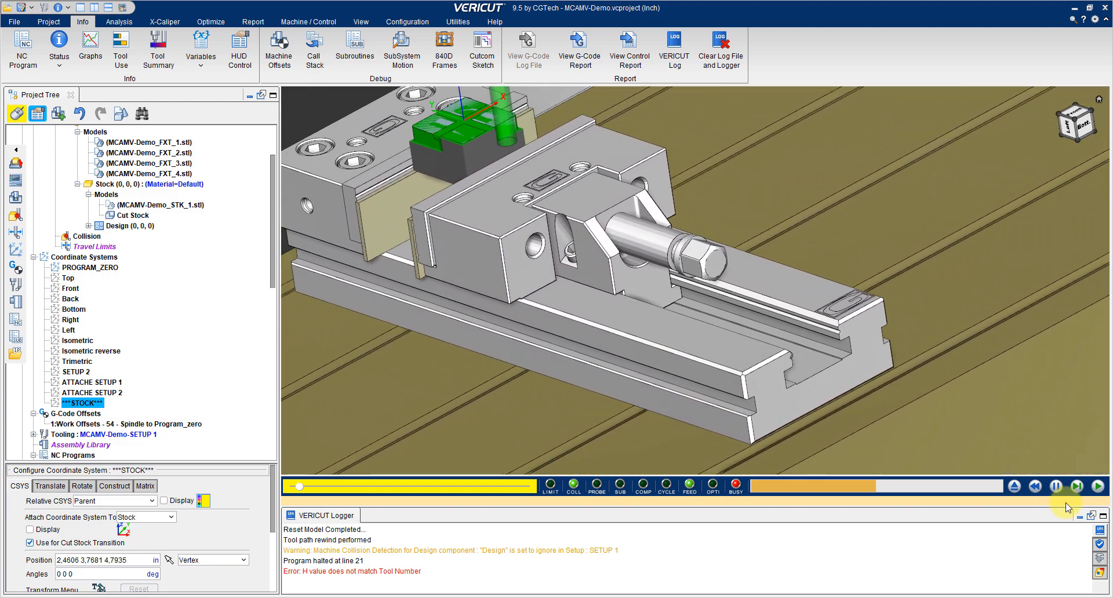
- Switch the display to the workpiece view so only the vise, stock and tool are shown
click(1016, 485)
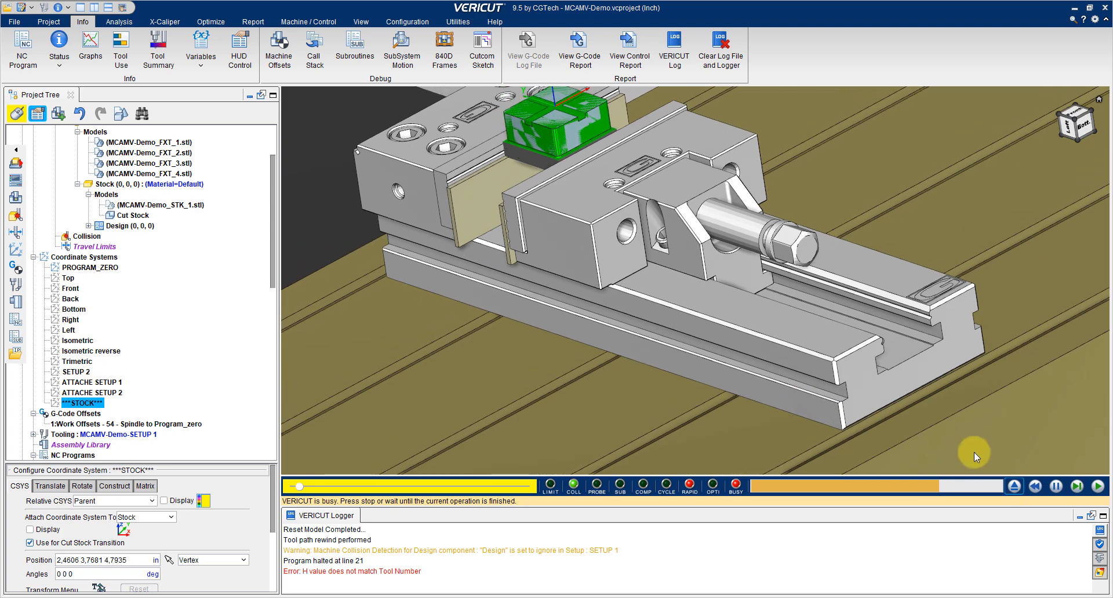
scroll(726, 379, up, 8)
right_click(674, 343)
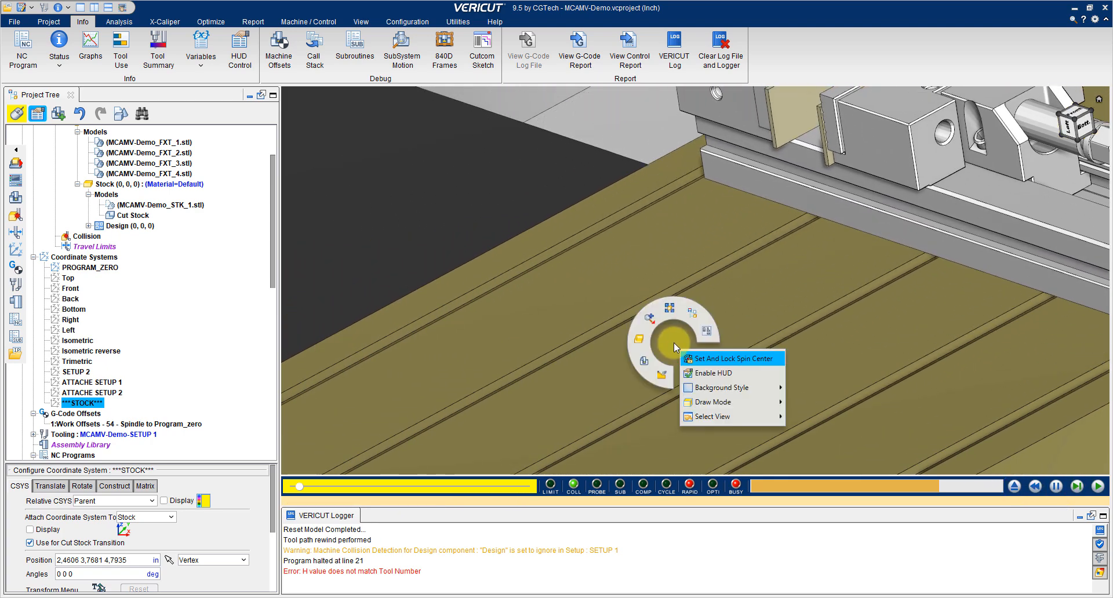
click(637, 339)
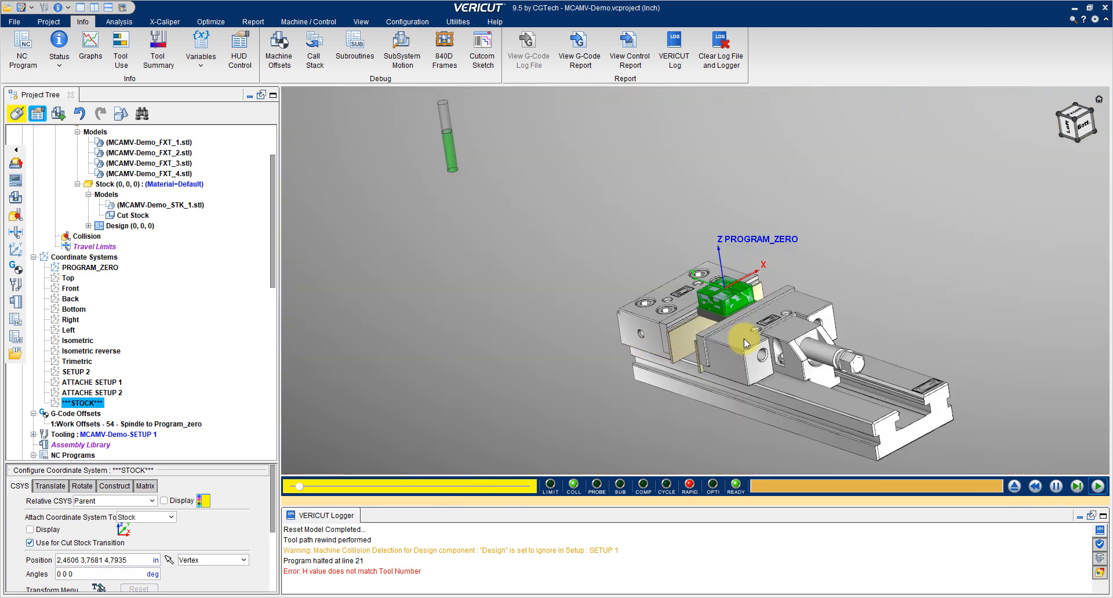
scroll(829, 349, up, 2)
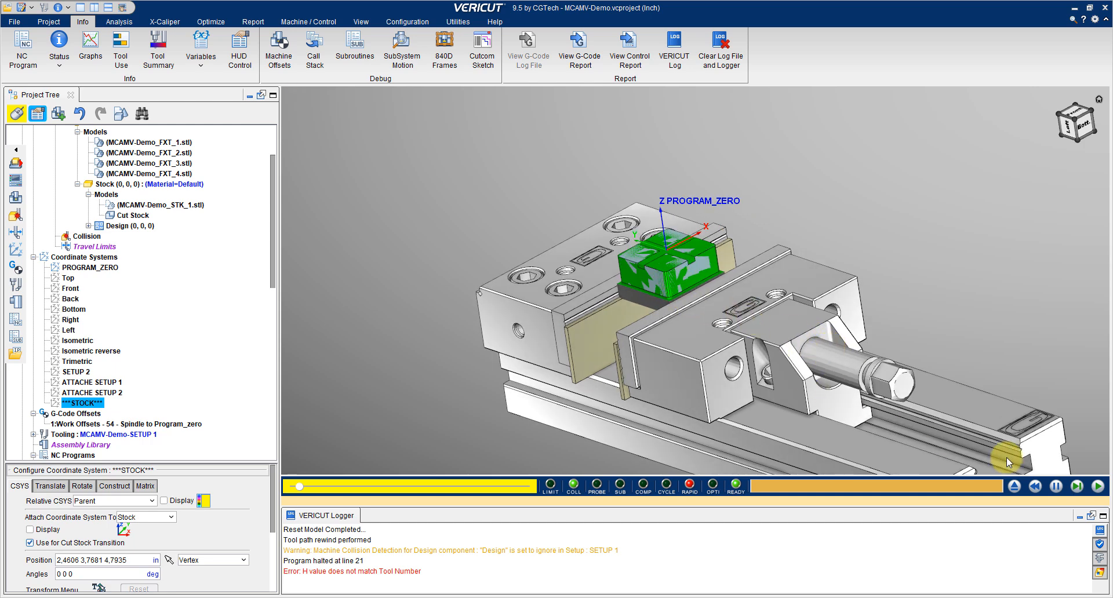
- Reset the model, raise the animation speed slightly and run the simulation to the end of the setup
click(1097, 486)
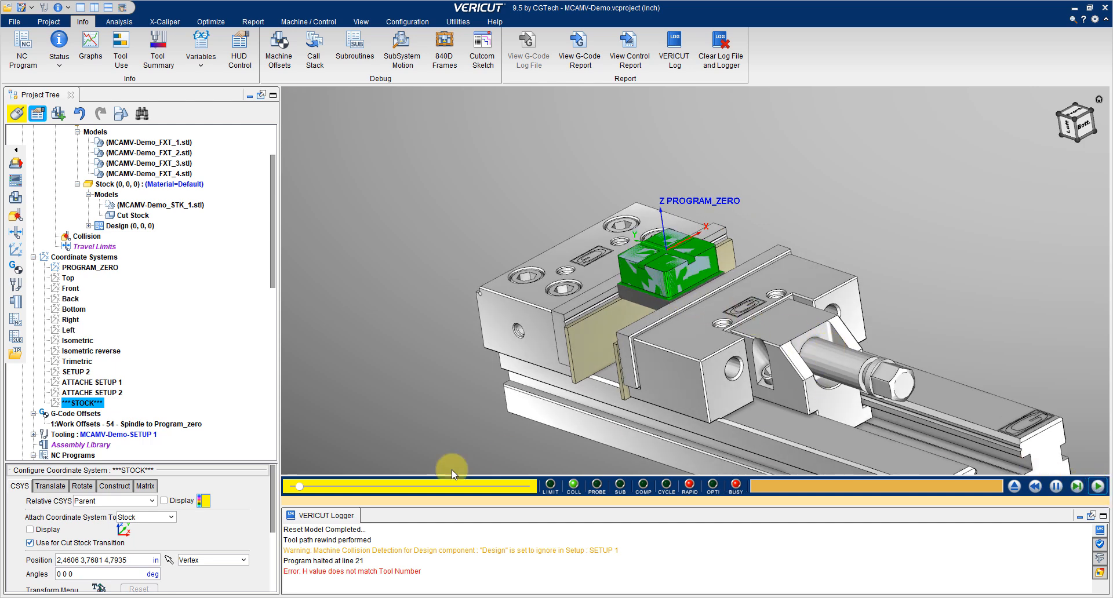
click(1012, 488)
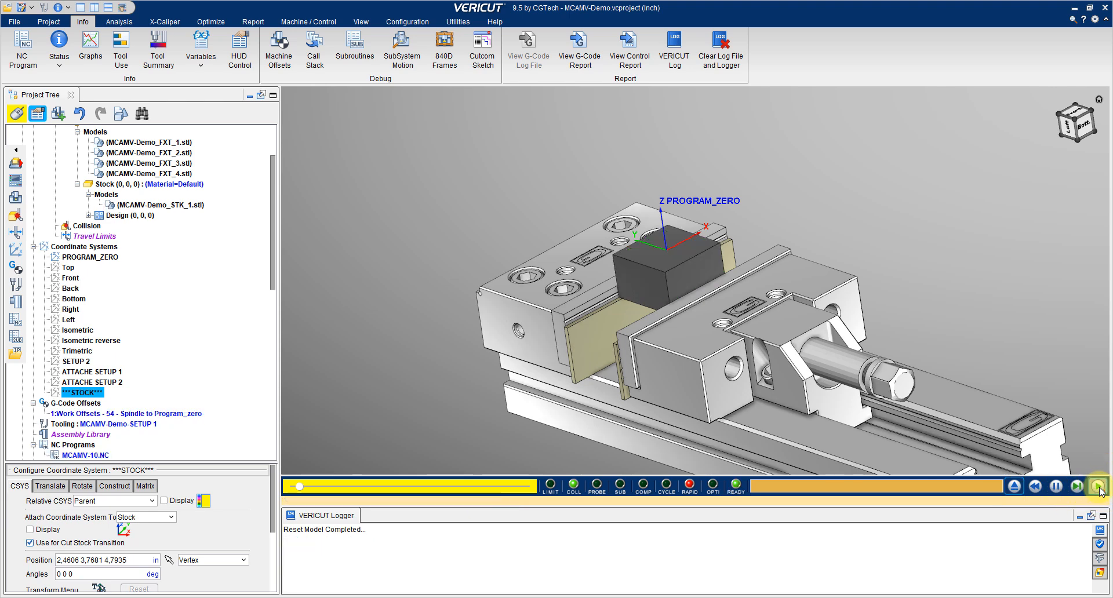
click(1099, 488)
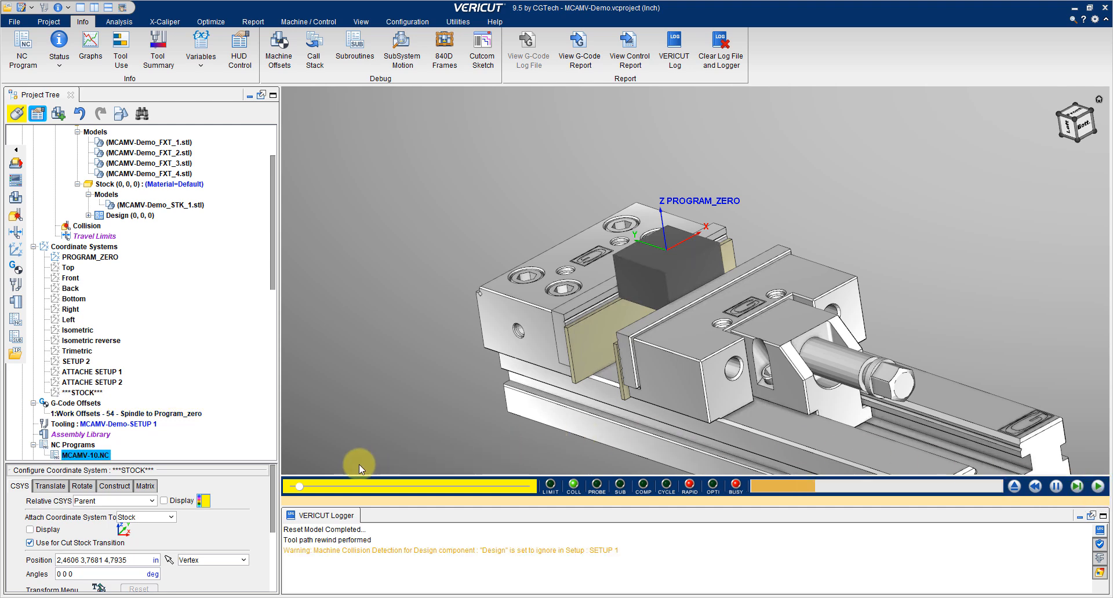
drag(301, 488, 338, 488)
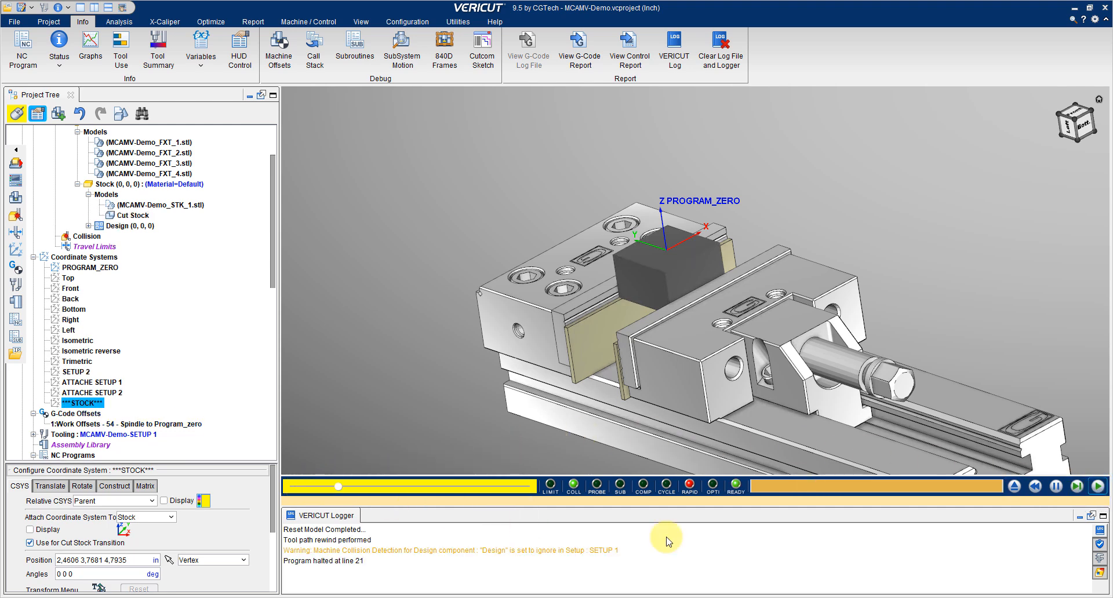
click(1097, 487)
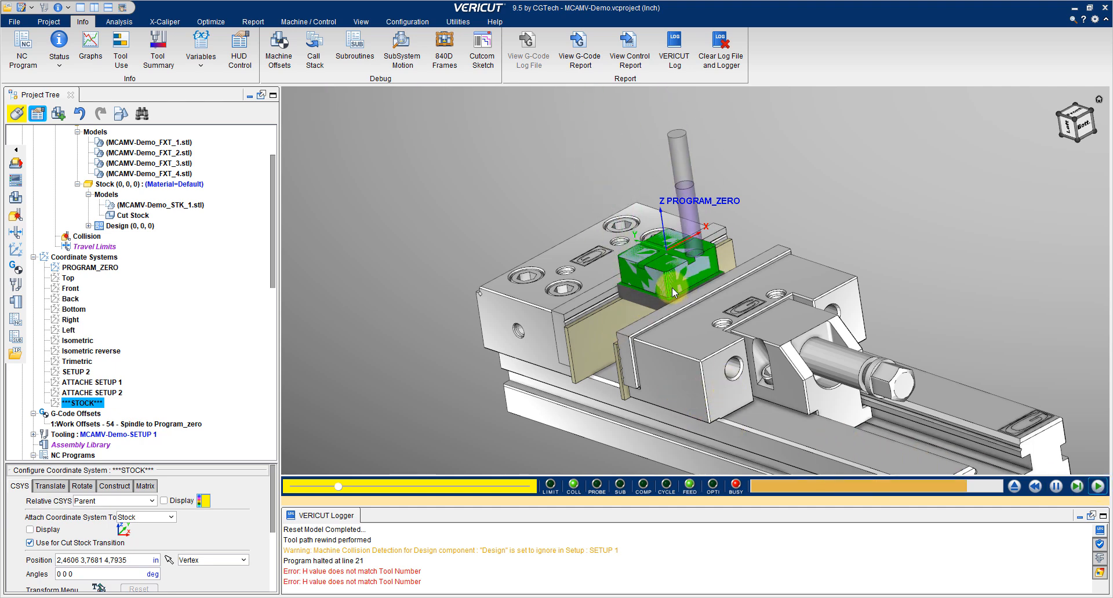
scroll(680, 267, up, 3)
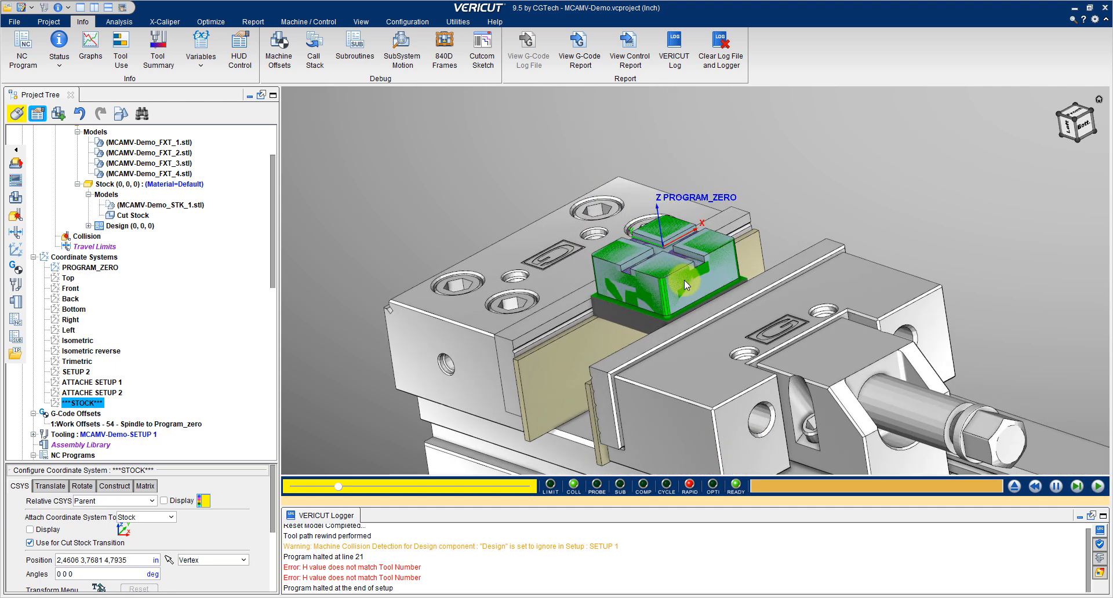
scroll(650, 393, down, 1)
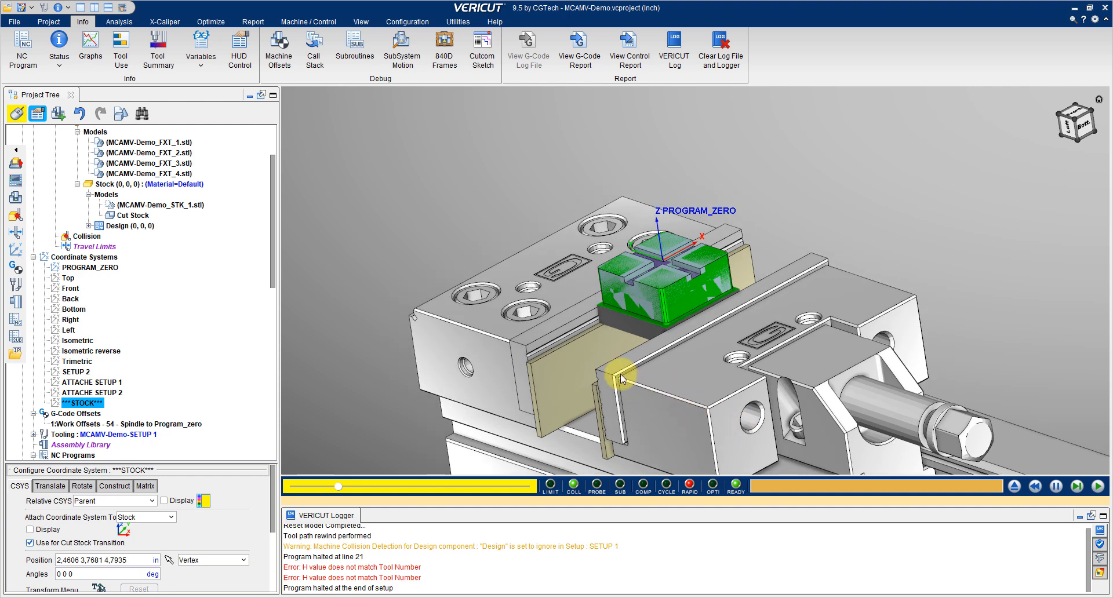
scroll(621, 380, down, 4)
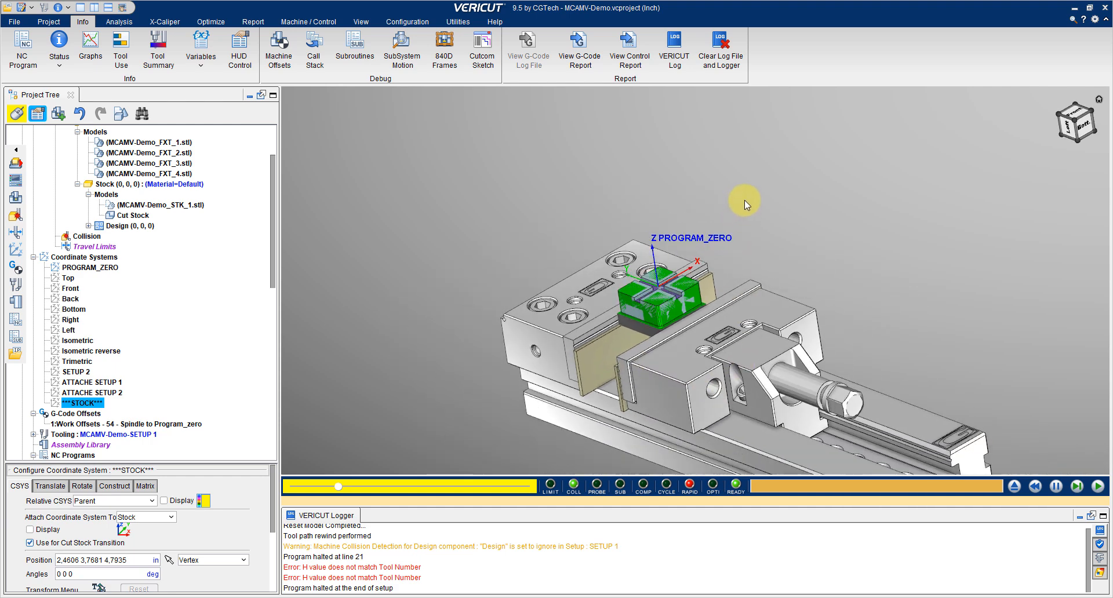
scroll(793, 362, up, 3)
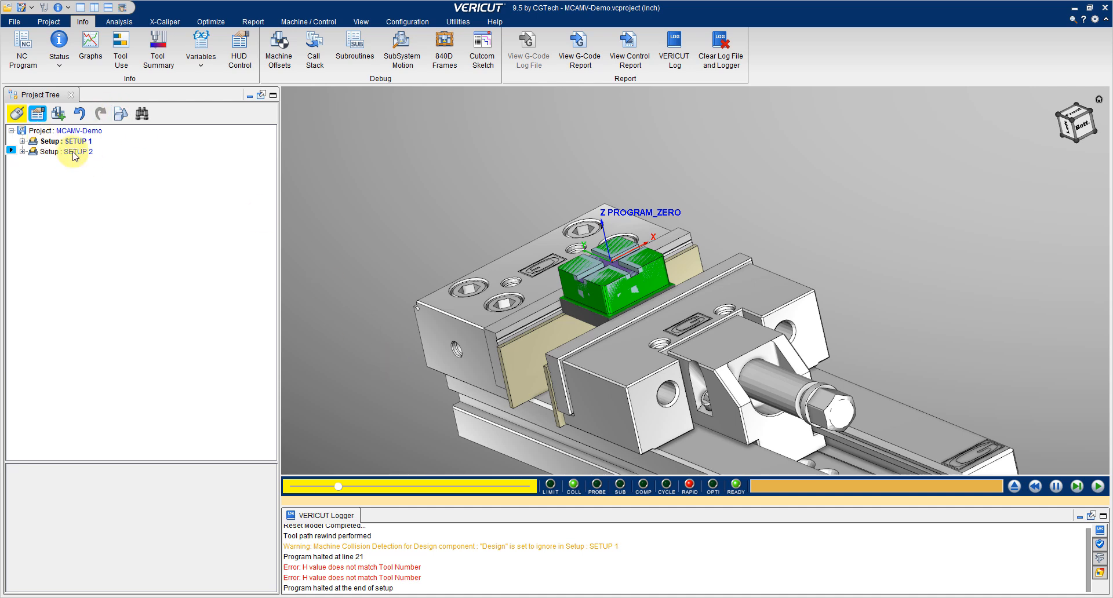
- Examine the project tree contents of SETUP 1 and SETUP 2, leaving SETUP 2 collapsed
click(22, 142)
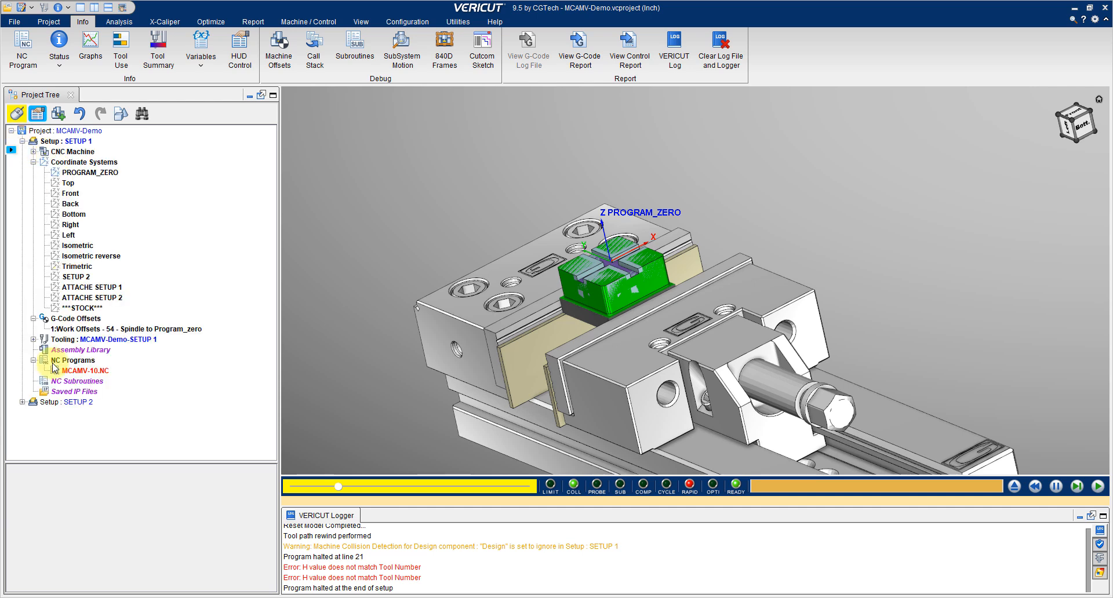
click(22, 402)
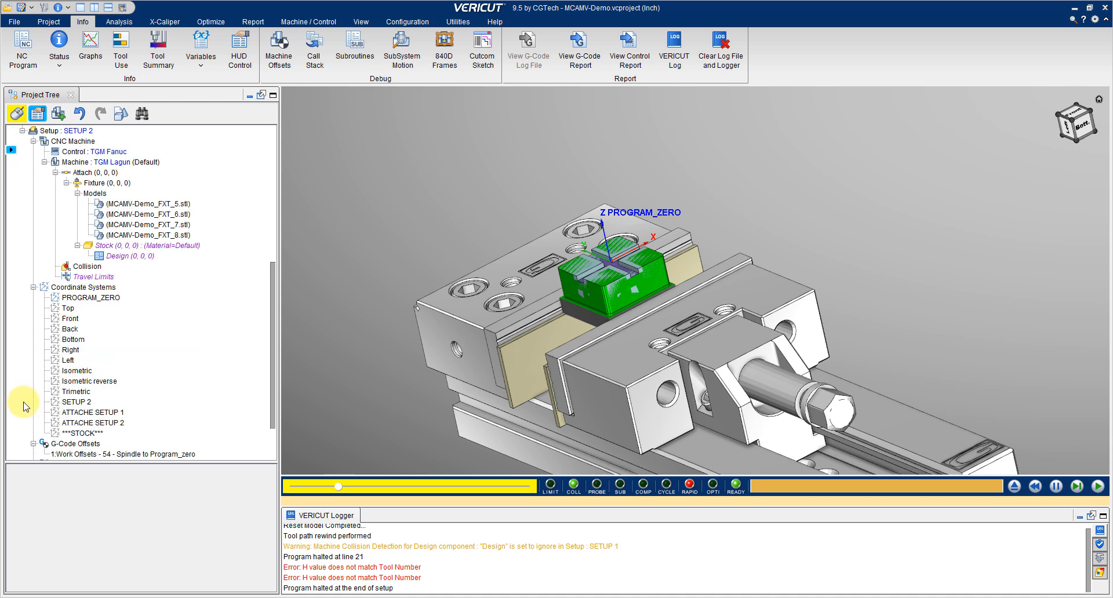
scroll(631, 308, down, 2)
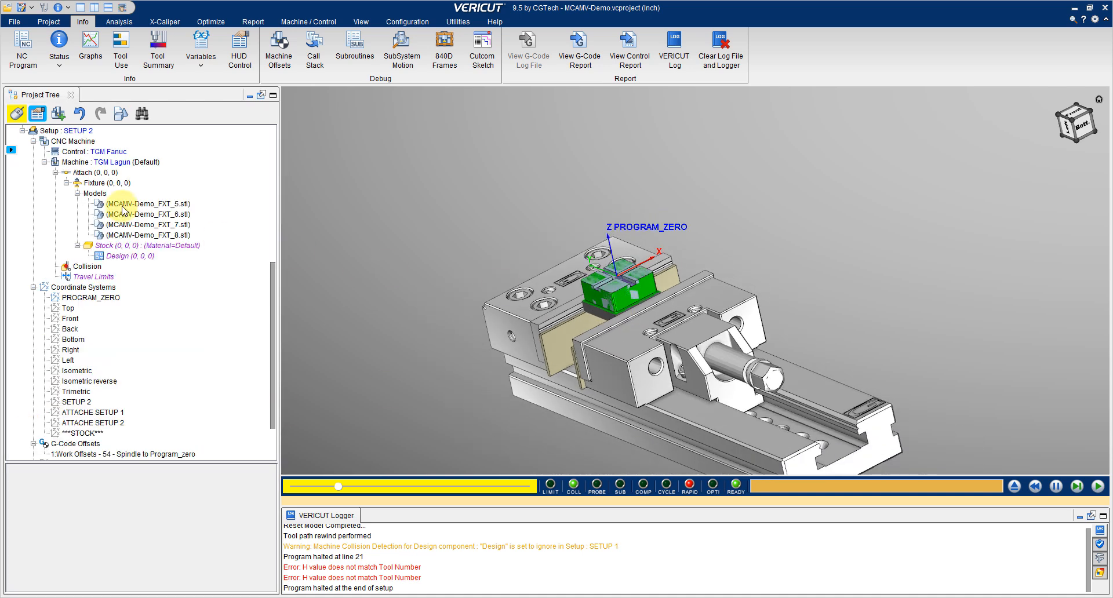
scroll(105, 209, up, 7)
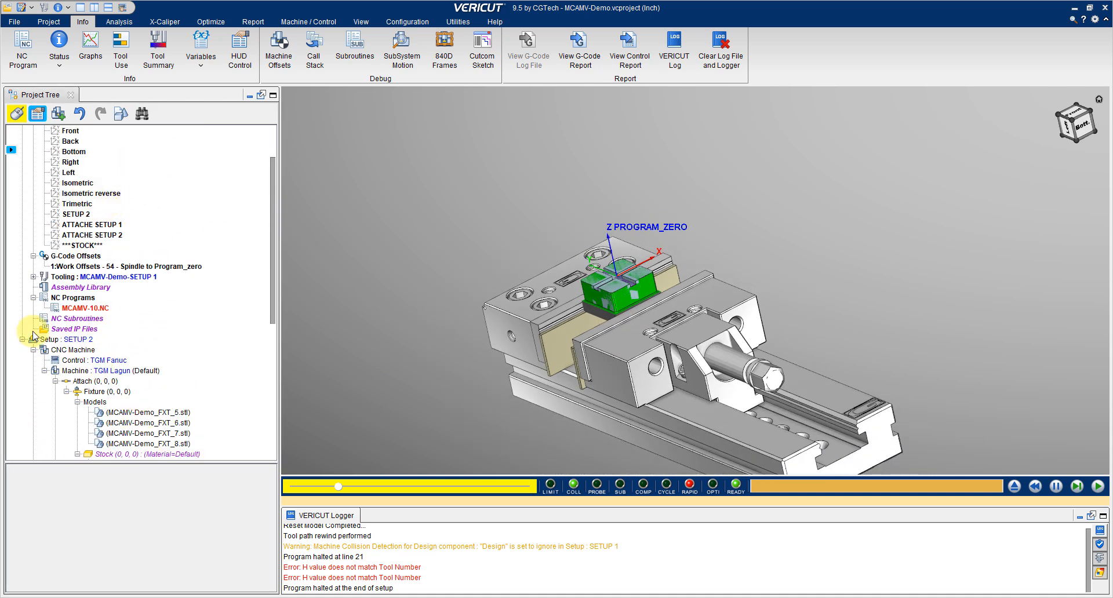
click(22, 340)
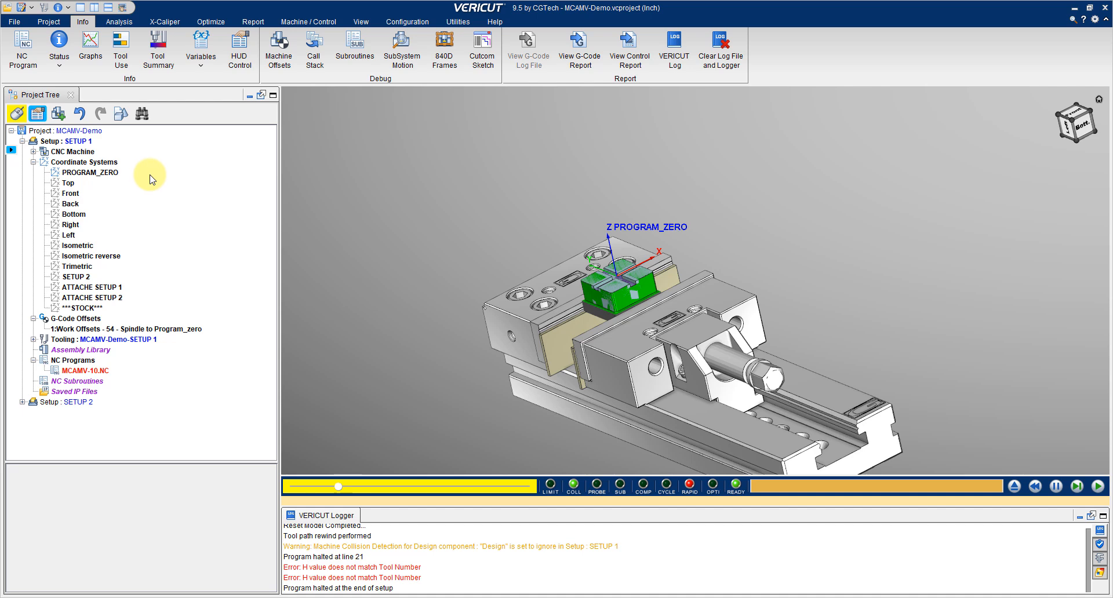
- Expand the CNC Machine of SETUP 1 and identify its fixture models by selecting the vise jaw, base and parallel in the view
click(33, 151)
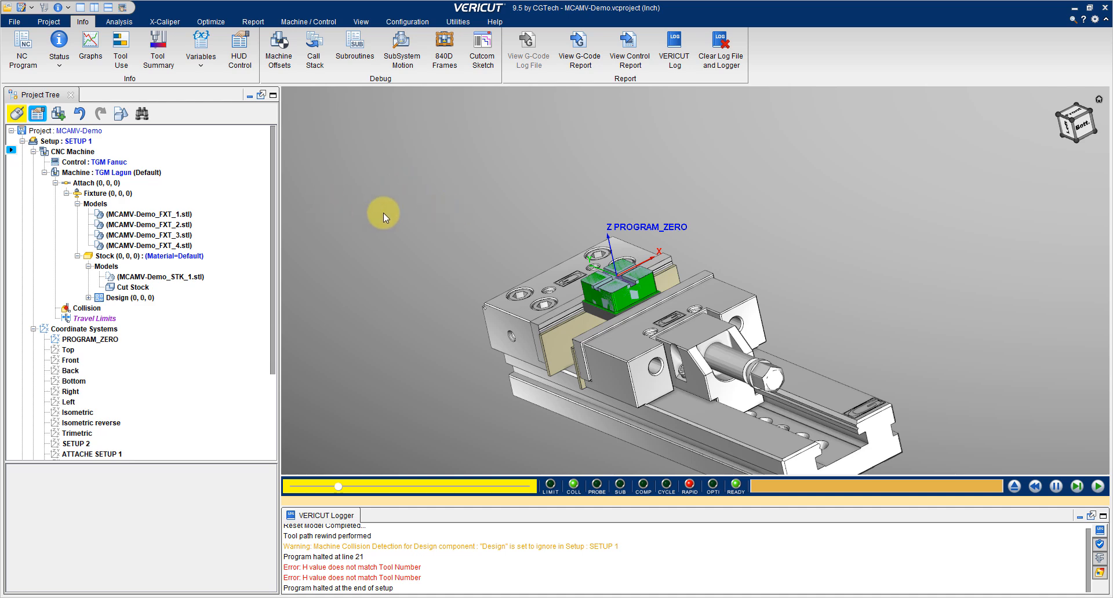
scroll(480, 235, down, 4)
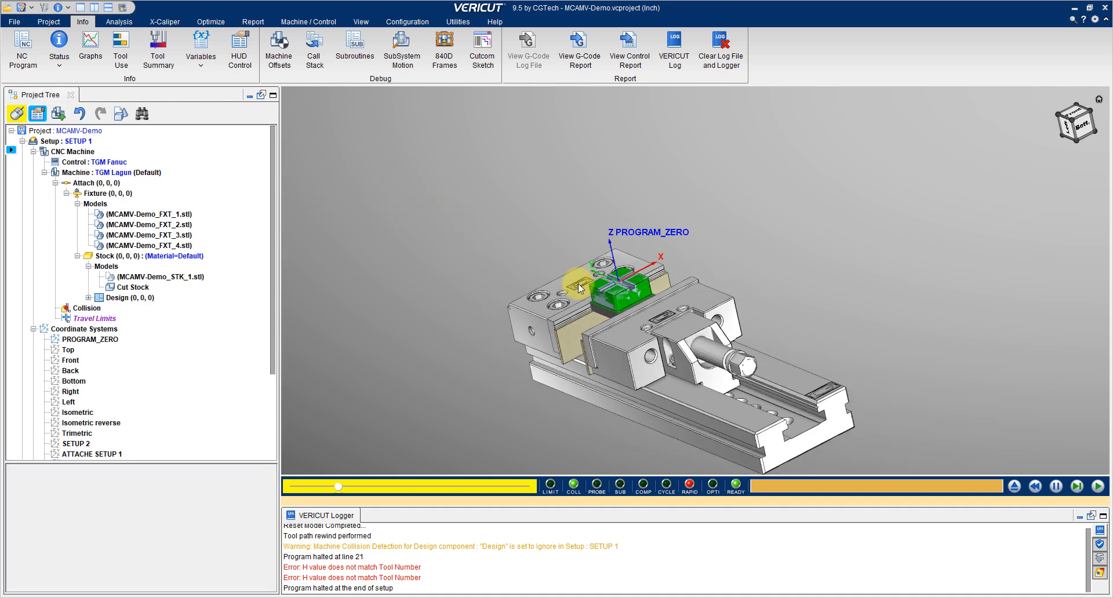
scroll(729, 373, up, 2)
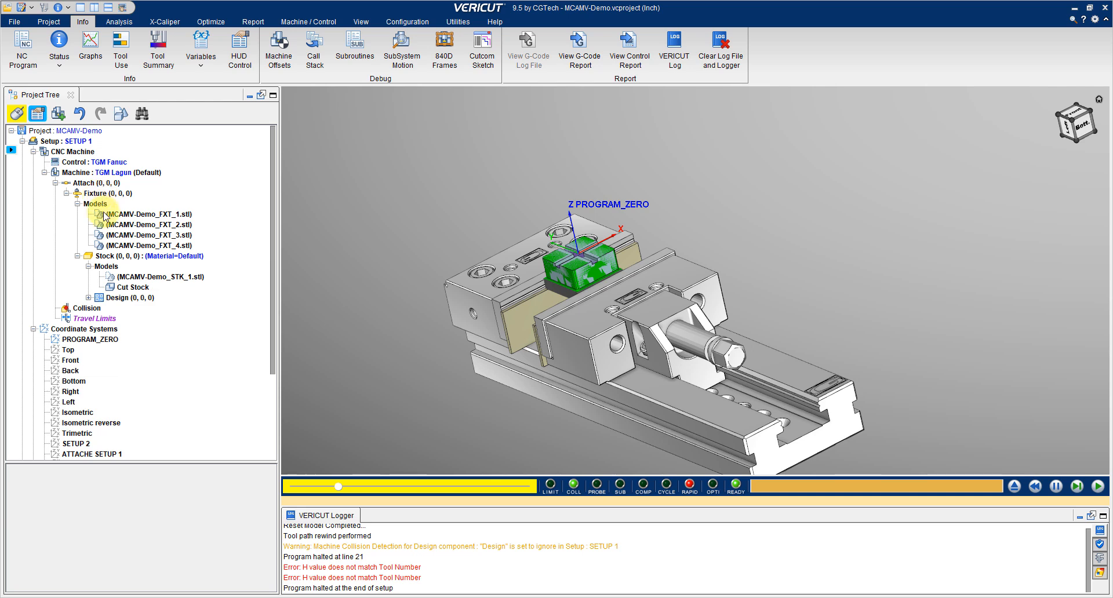
click(578, 323)
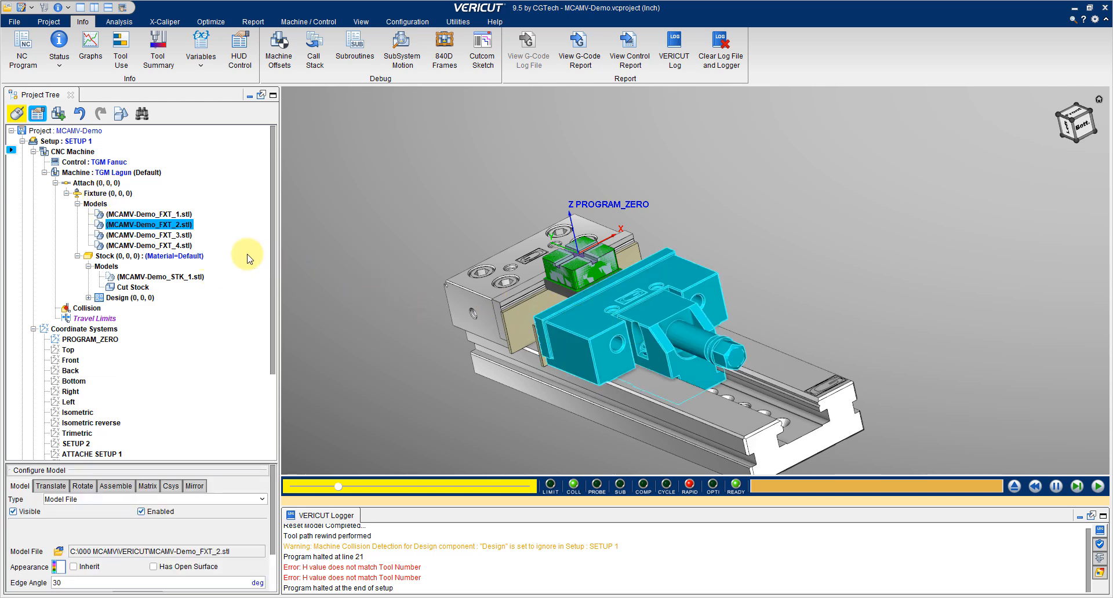
click(494, 286)
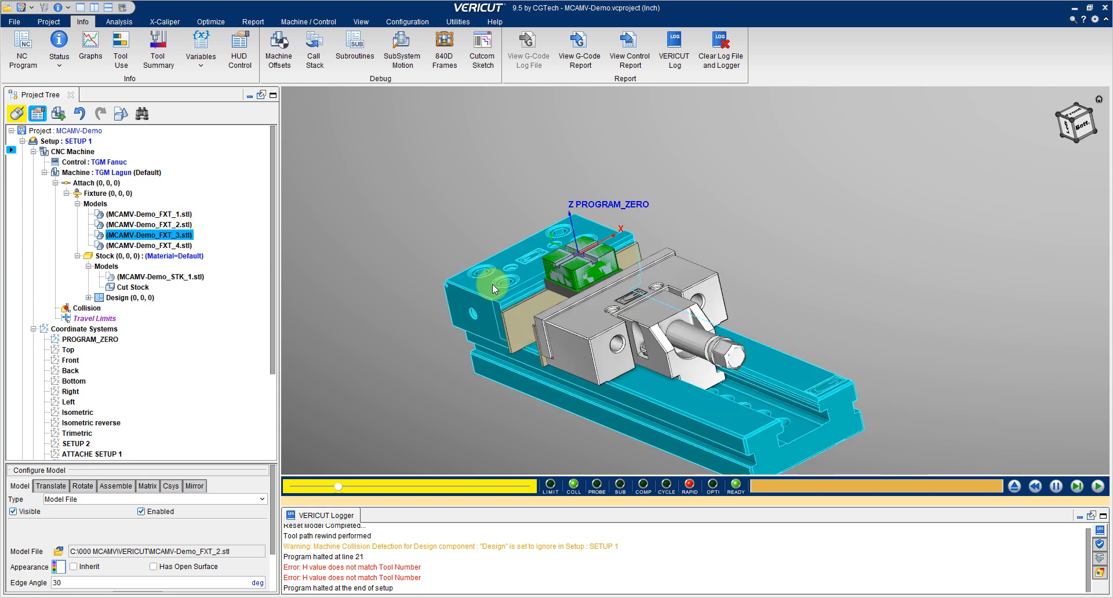
click(521, 321)
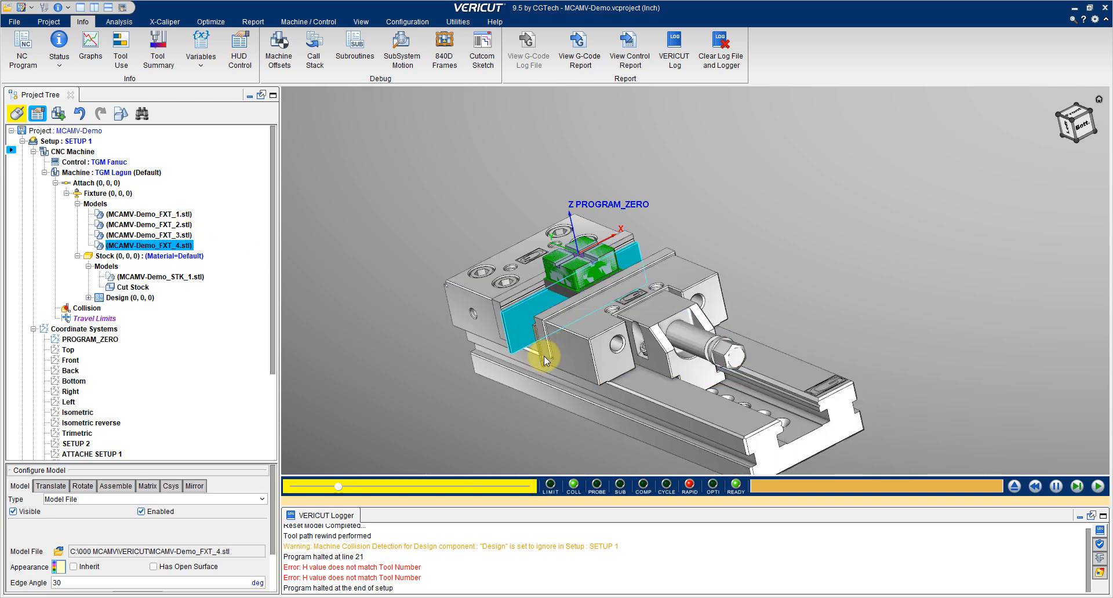
- Hide the movable vise jaw model MCAMV-Demo_FXT_2.stl in the view and make it visible again
click(594, 322)
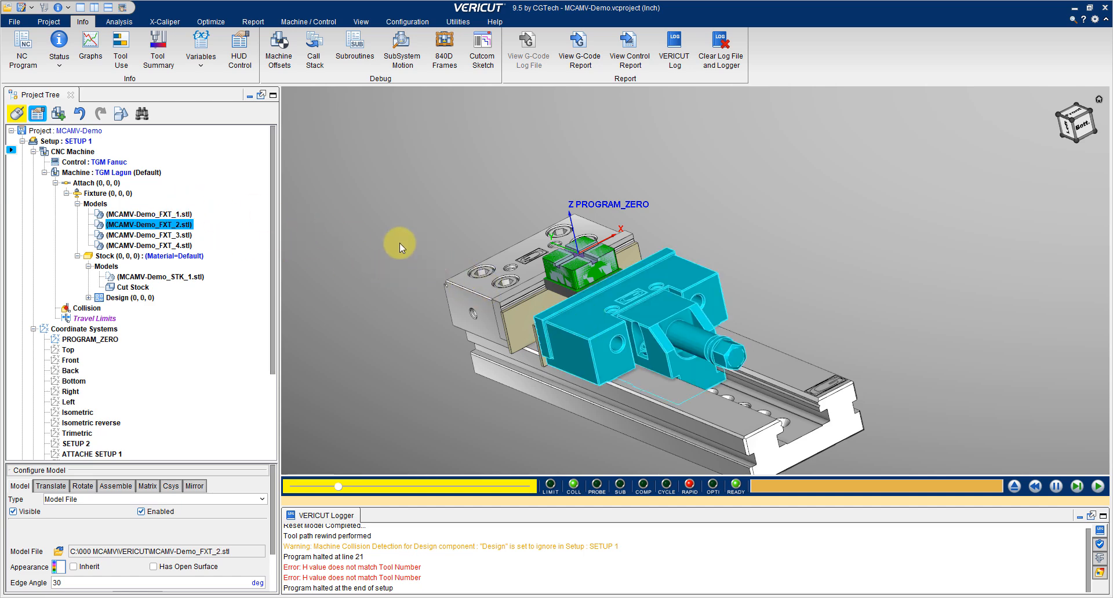
right_click(178, 230)
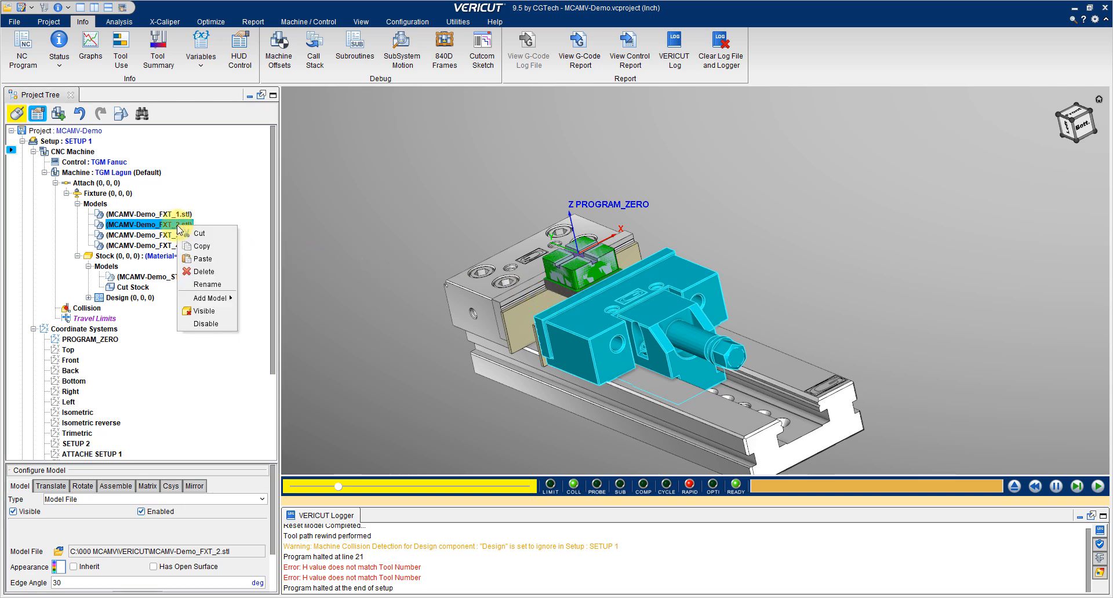
click(212, 312)
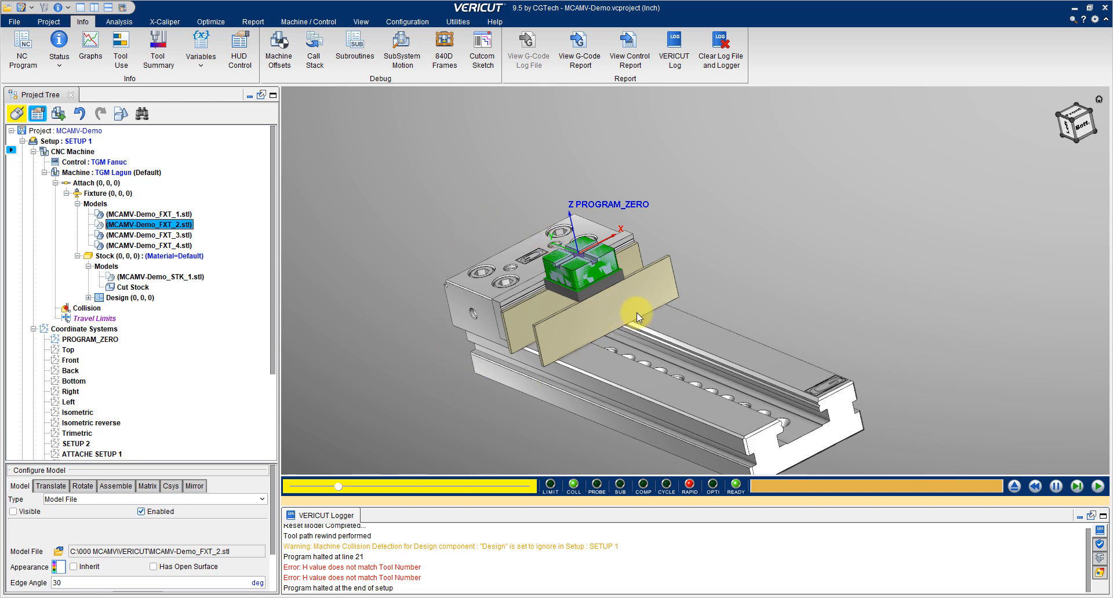
right_click(177, 227)
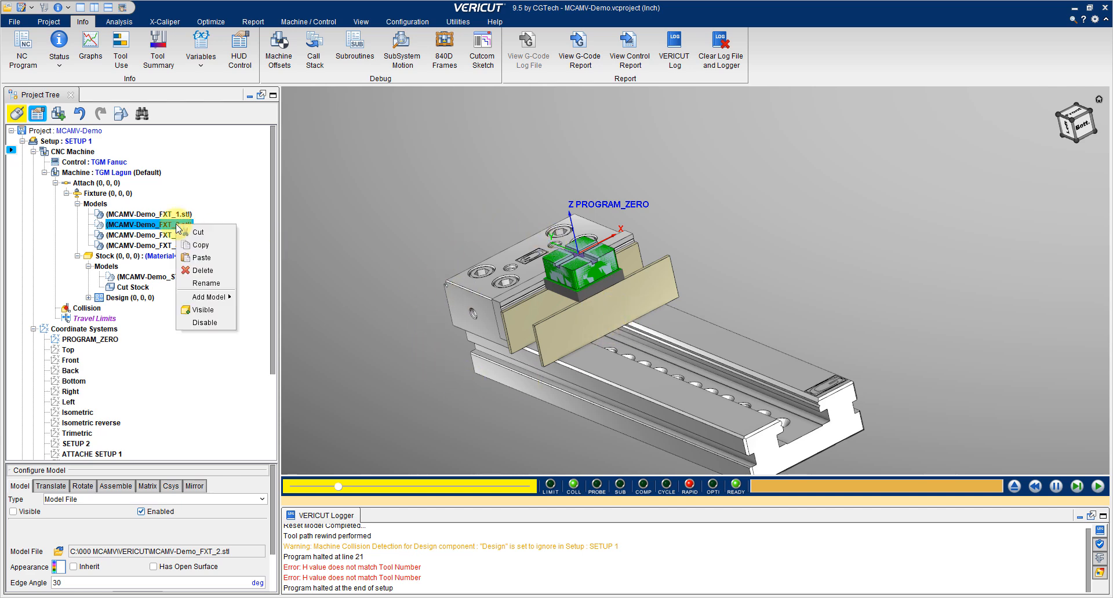
click(204, 312)
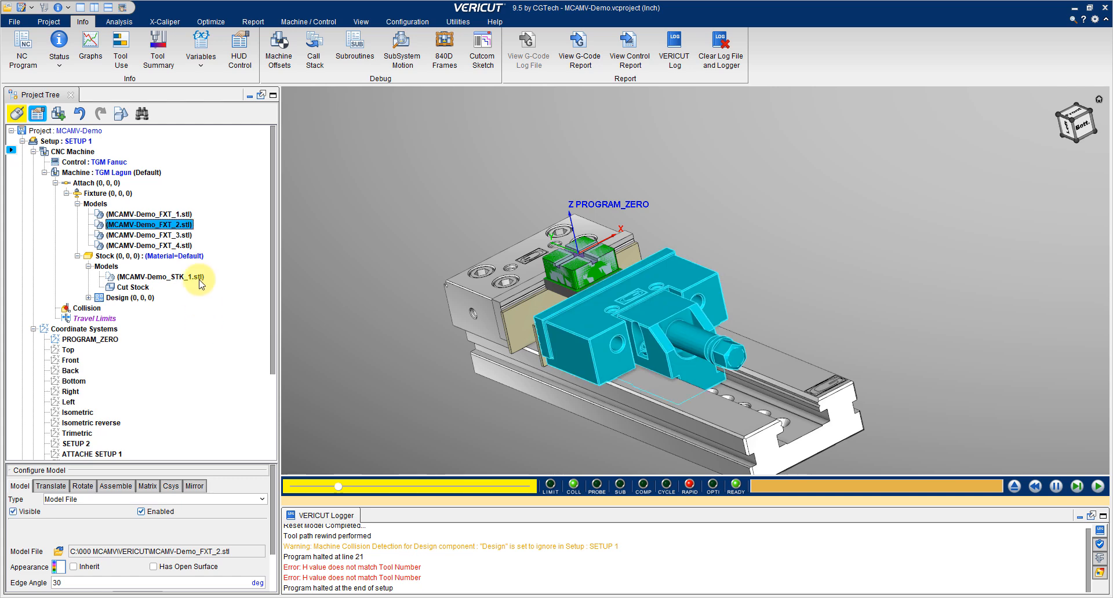
- Disable the fixture model MCAMV-Demo_FXT_2.stl and enable it again
right_click(183, 229)
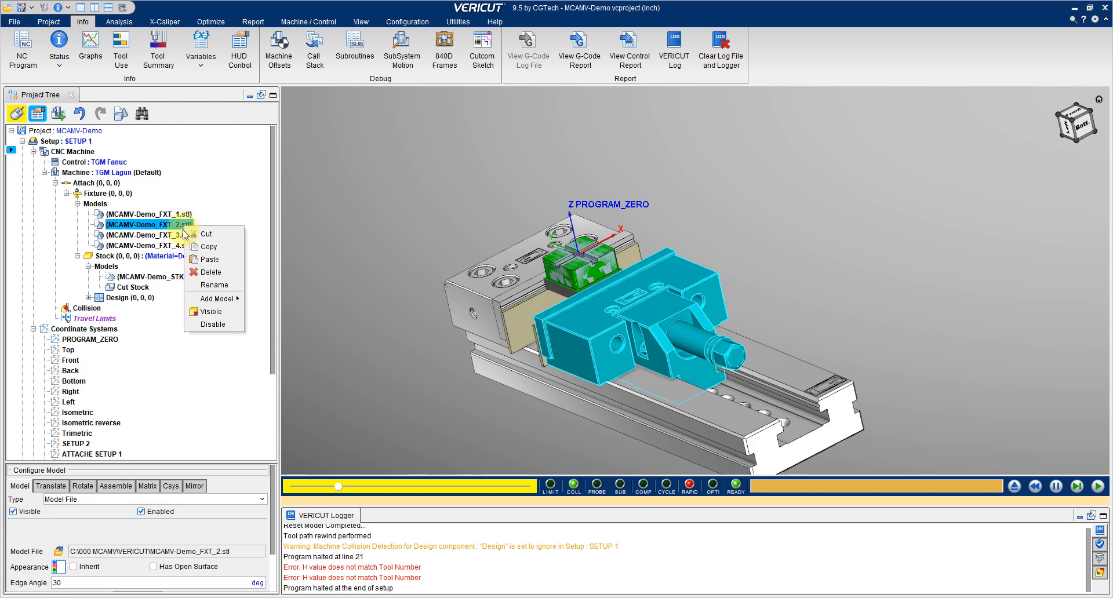
click(208, 325)
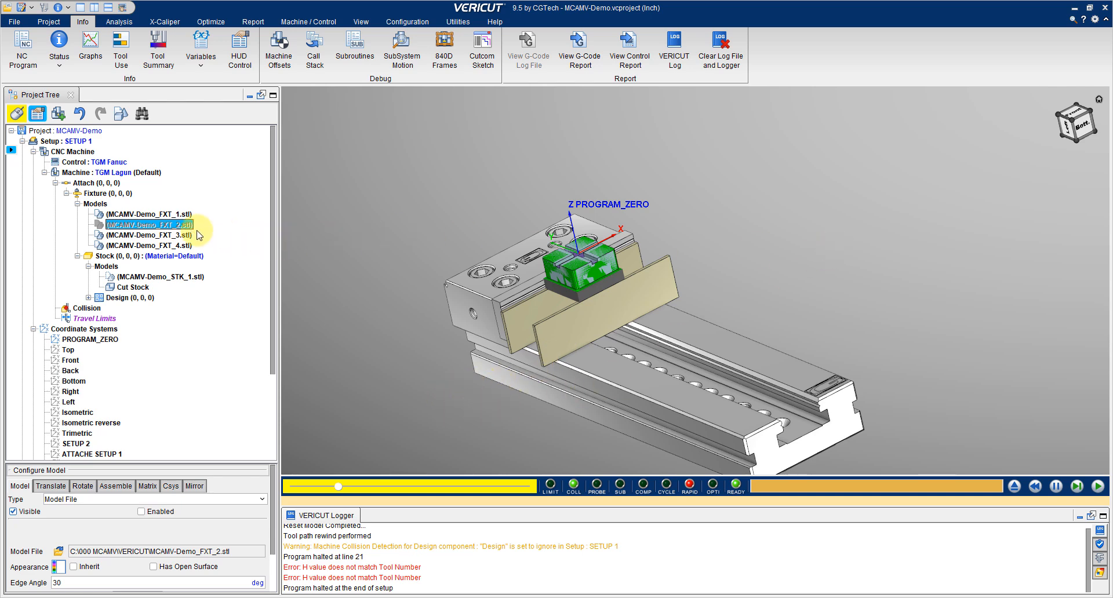
right_click(174, 226)
click(200, 323)
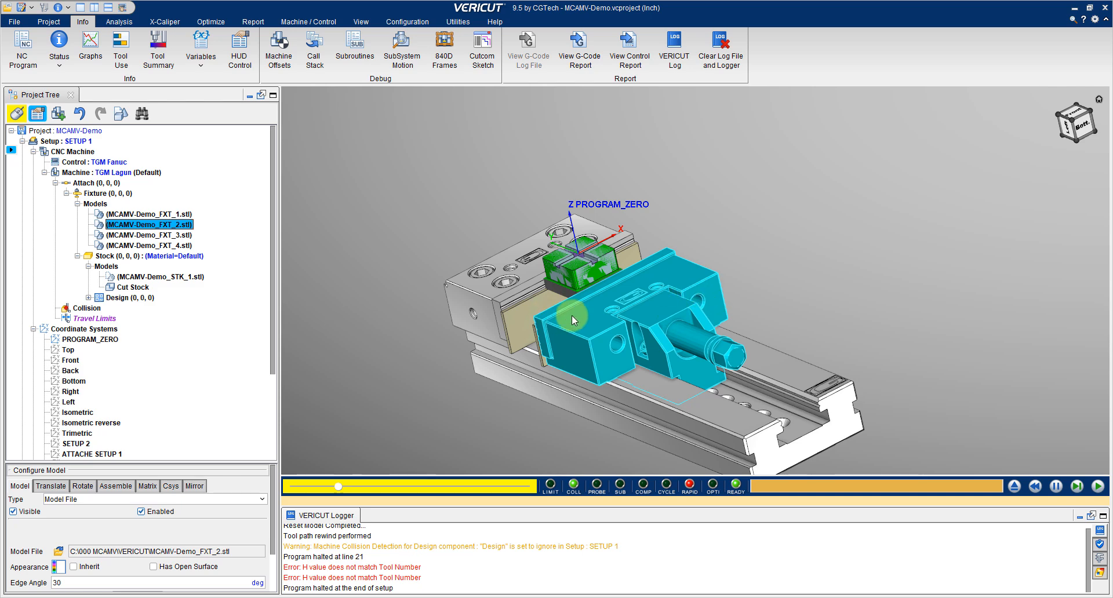
mouse_move(444, 307)
mouse_down()
mouse_move(433, 343)
mouse_move(450, 291)
mouse_move(453, 308)
mouse_up()
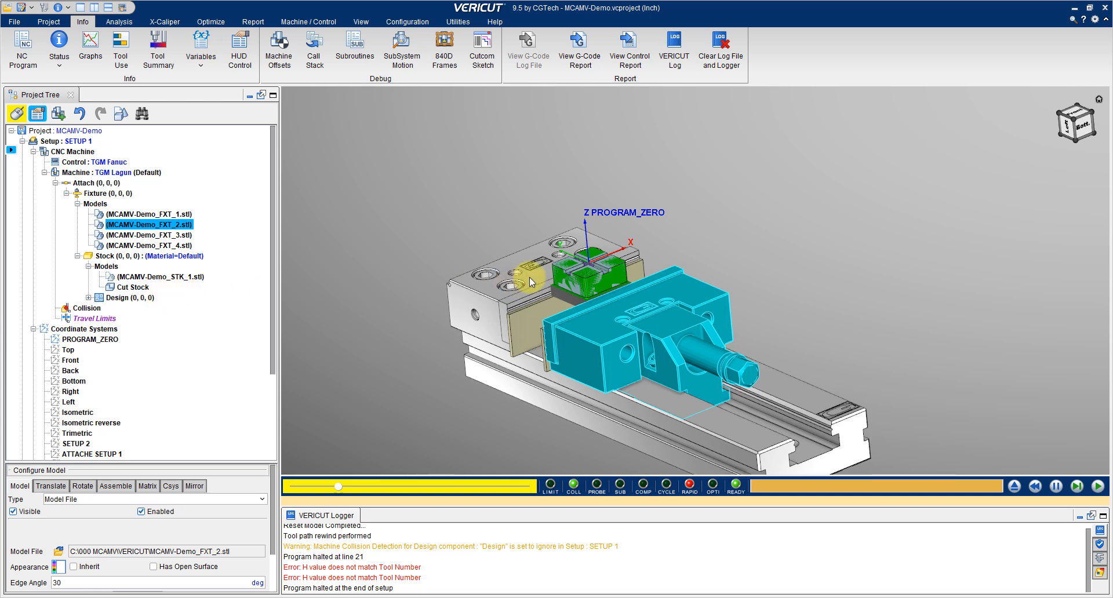
- Reset the model, highlight the stock model MCAMV-Demo_STK_1.stl and expand the Design component down to its model
click(1014, 486)
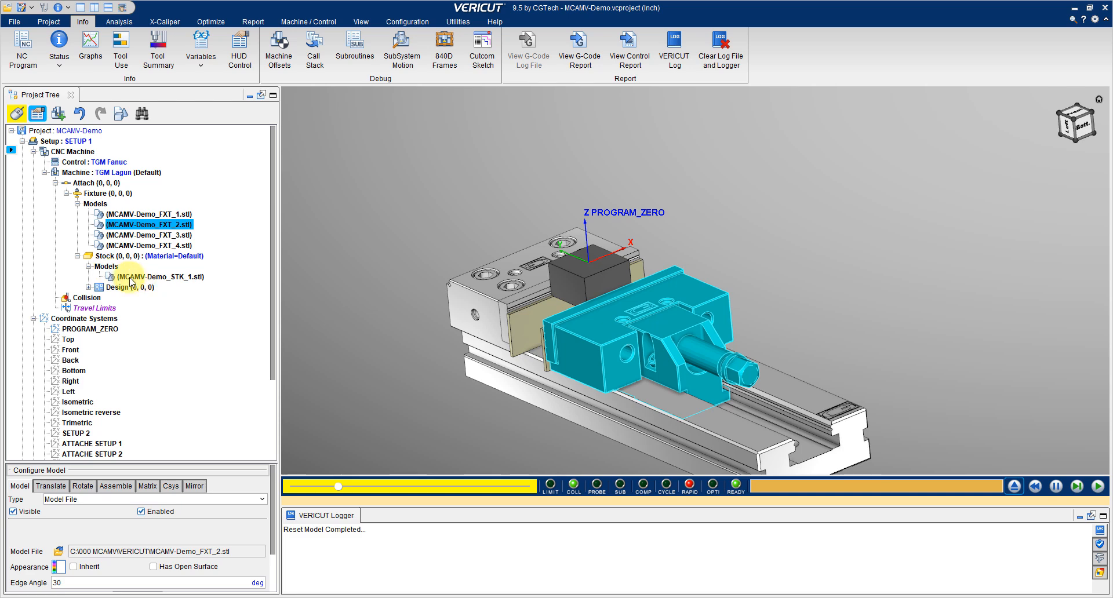
click(130, 277)
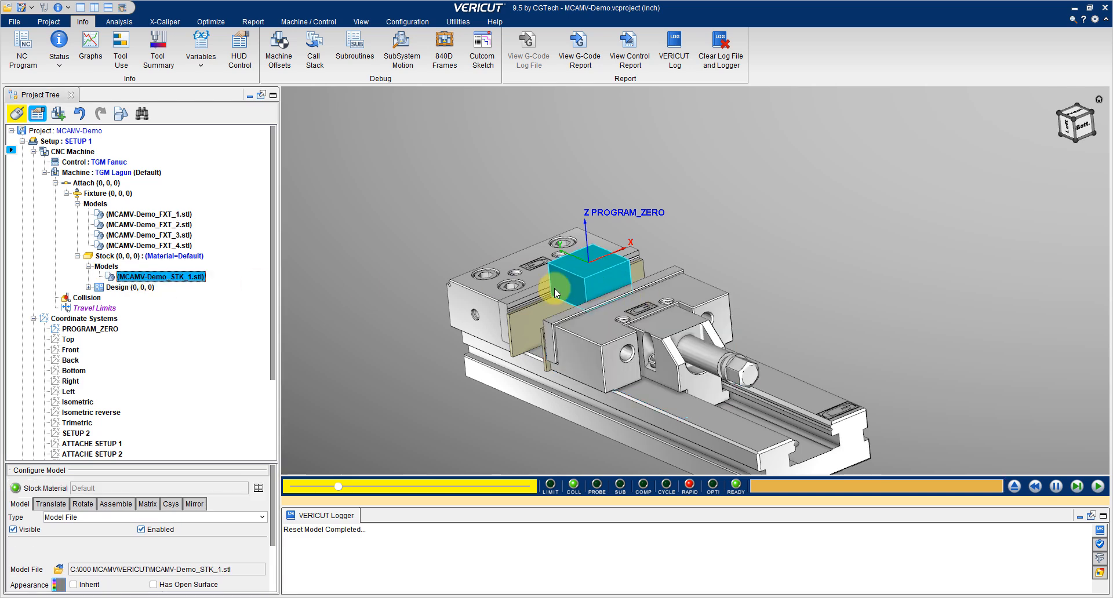
click(89, 287)
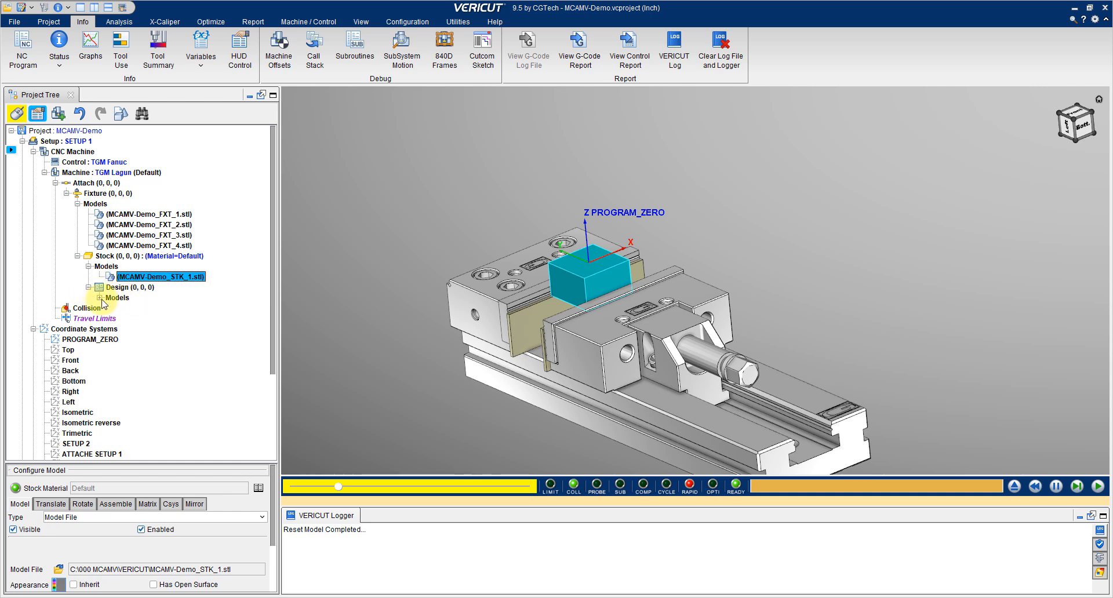
click(100, 298)
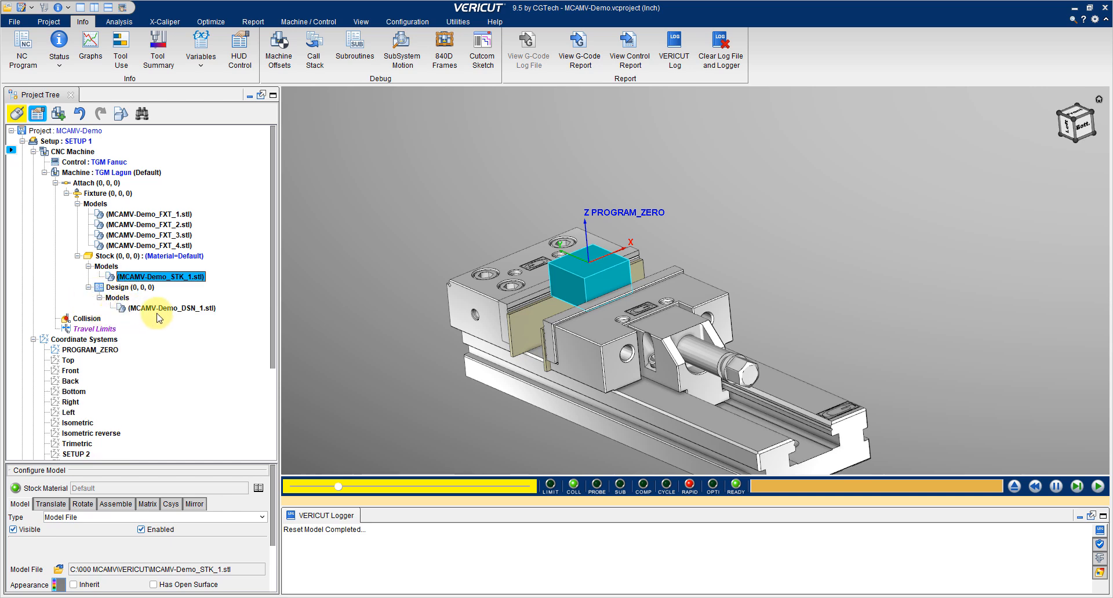
- Hide the stock model to view the design model MCAMV-Demo_DSN_1.stl inside it, and make the stock visible again
right_click(169, 283)
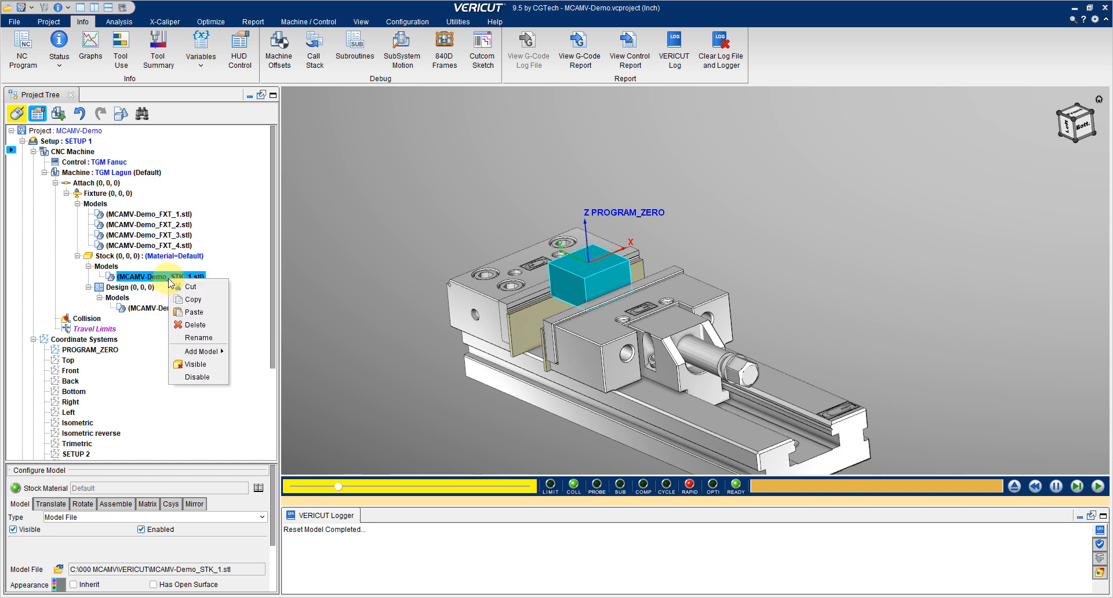
click(198, 365)
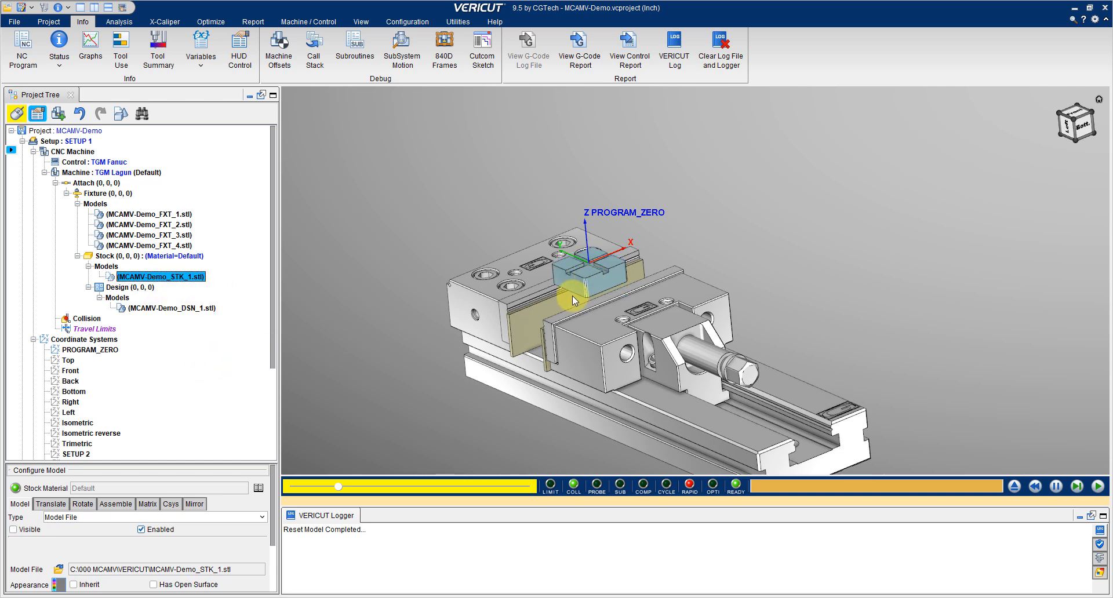
click(190, 307)
middle_drag(692, 310, 734, 342)
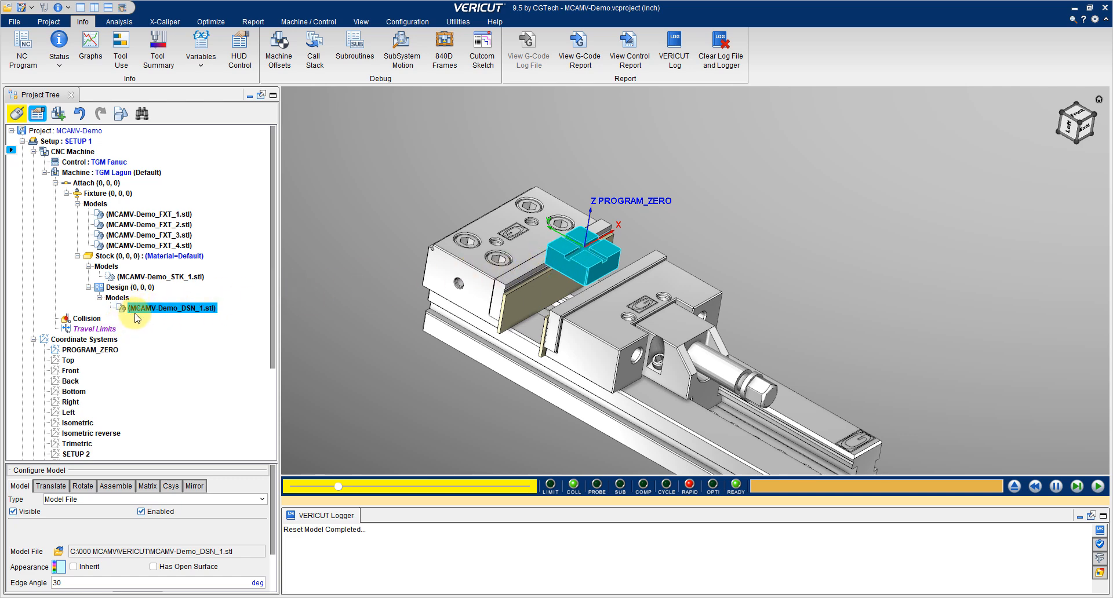
click(157, 277)
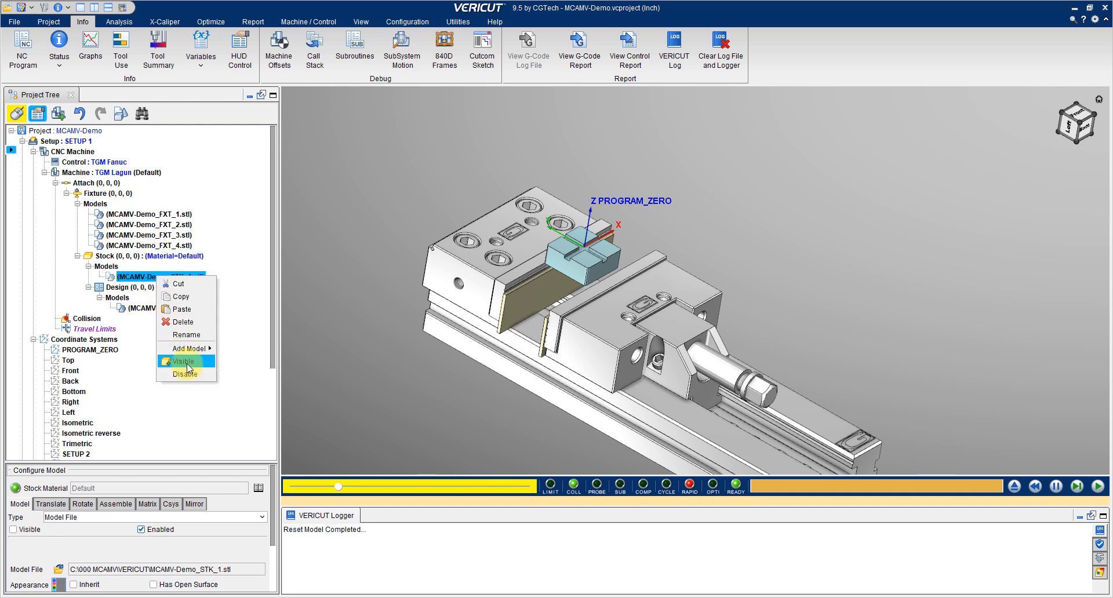
click(187, 365)
middle_drag(577, 344, 569, 315)
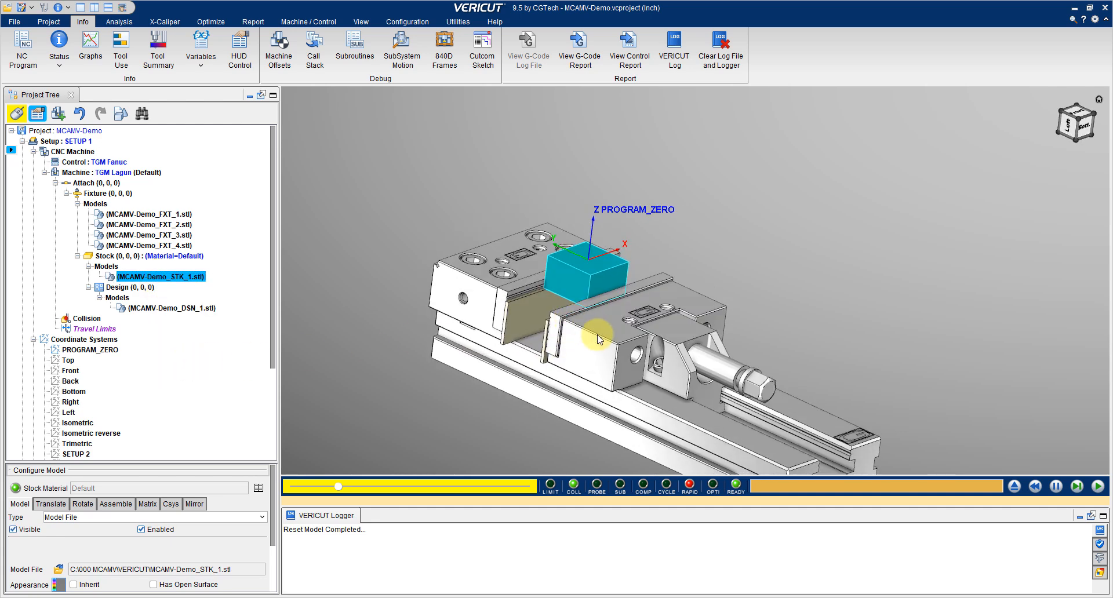
- Run the simulation to the end of the setup at a higher animation speed and highlight the Cut Stock model
scroll(360, 288, down, 2)
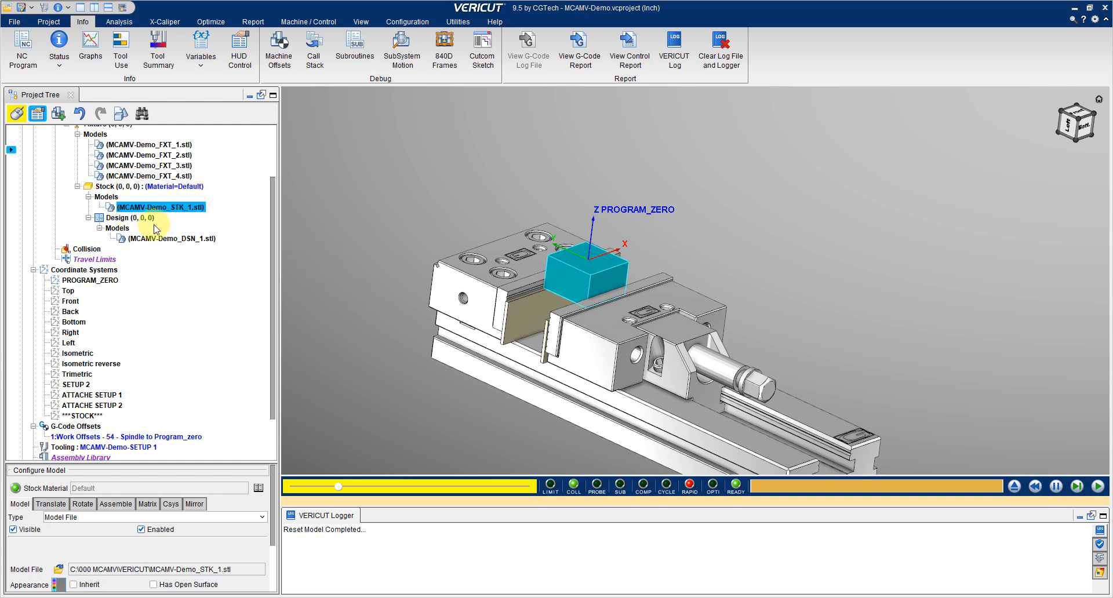
click(1098, 488)
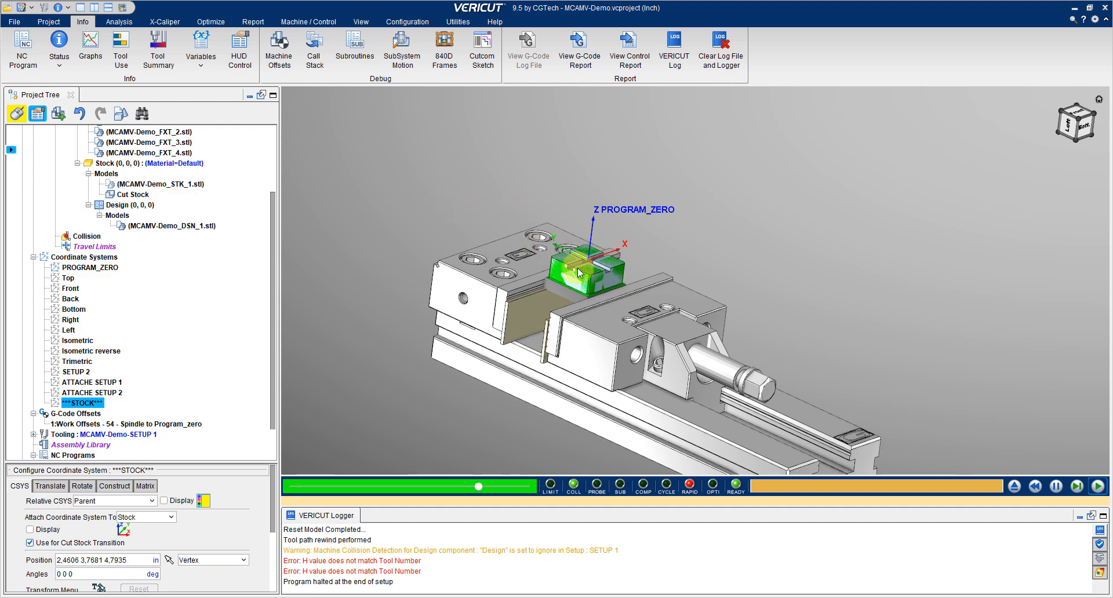
click(132, 195)
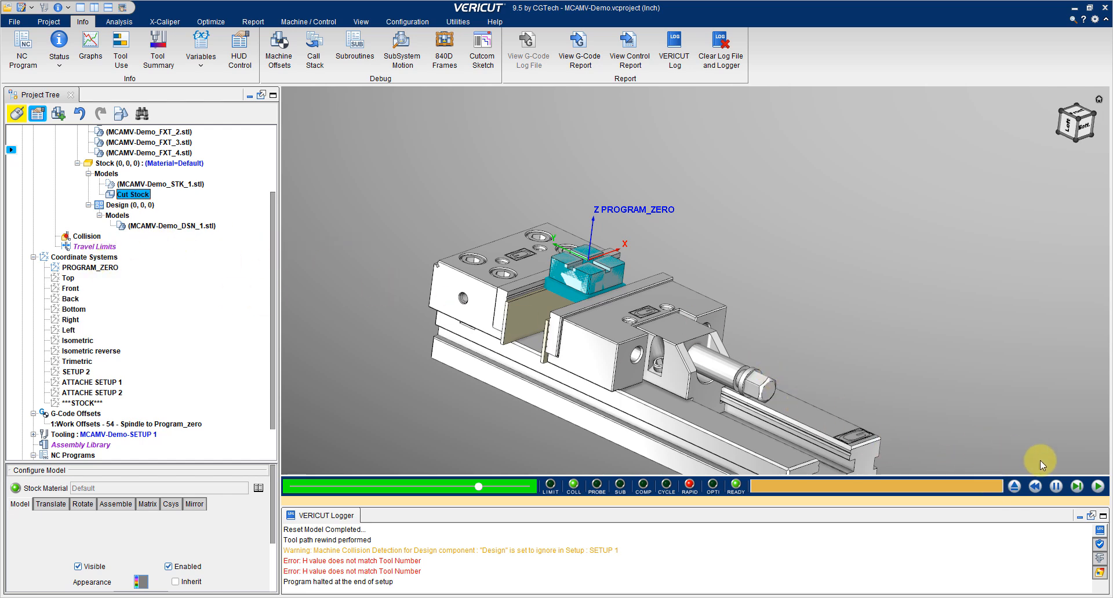
- Reset the model, and turn the display of the PROGRAM_ZERO coordinate system off and back on
click(1014, 487)
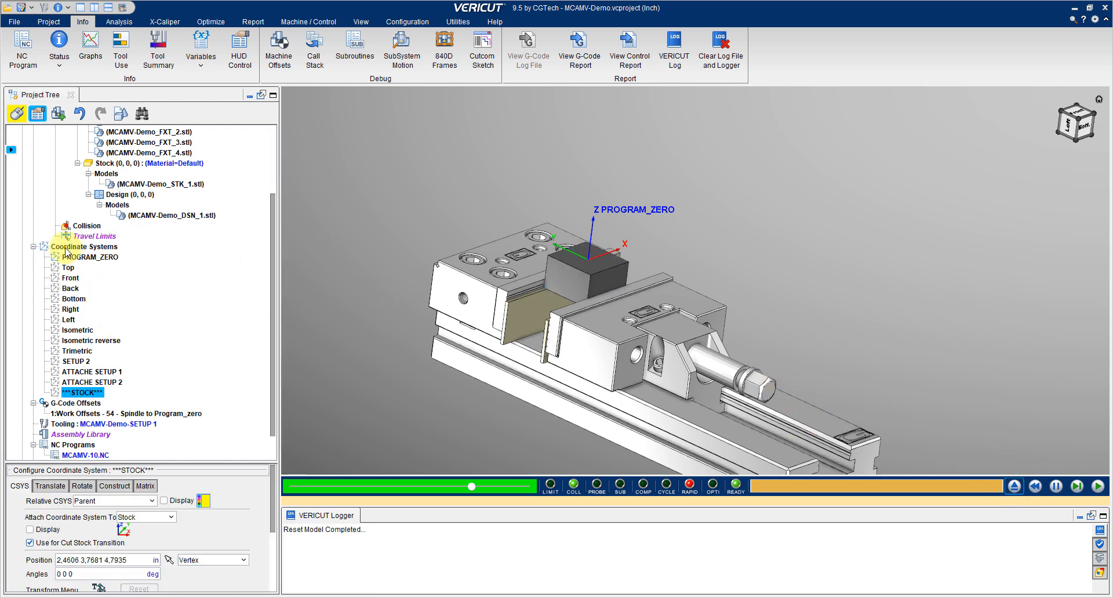
click(91, 258)
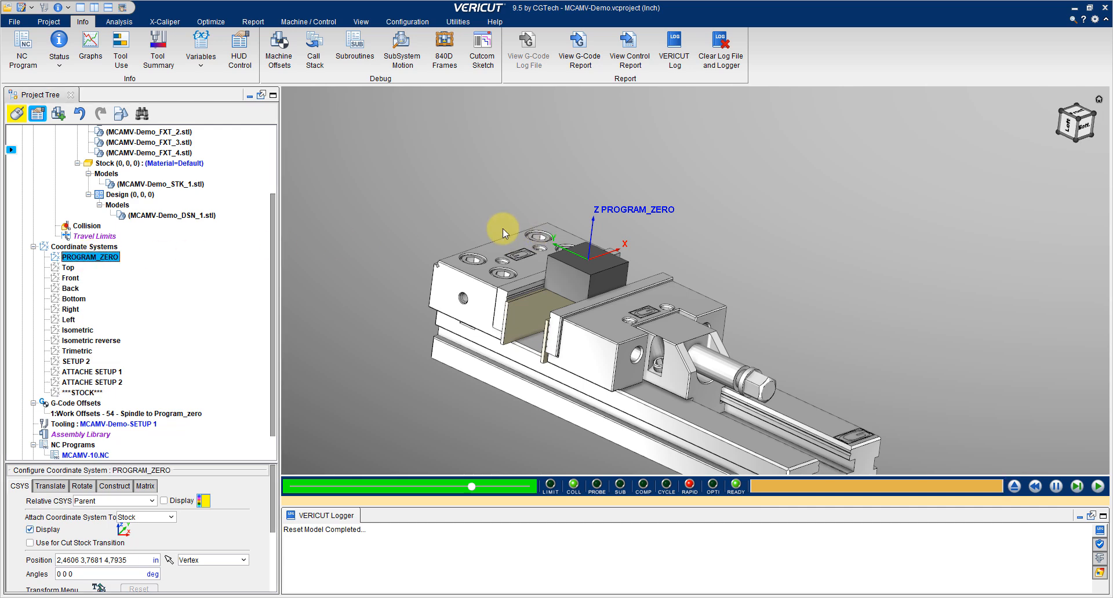
right_click(81, 258)
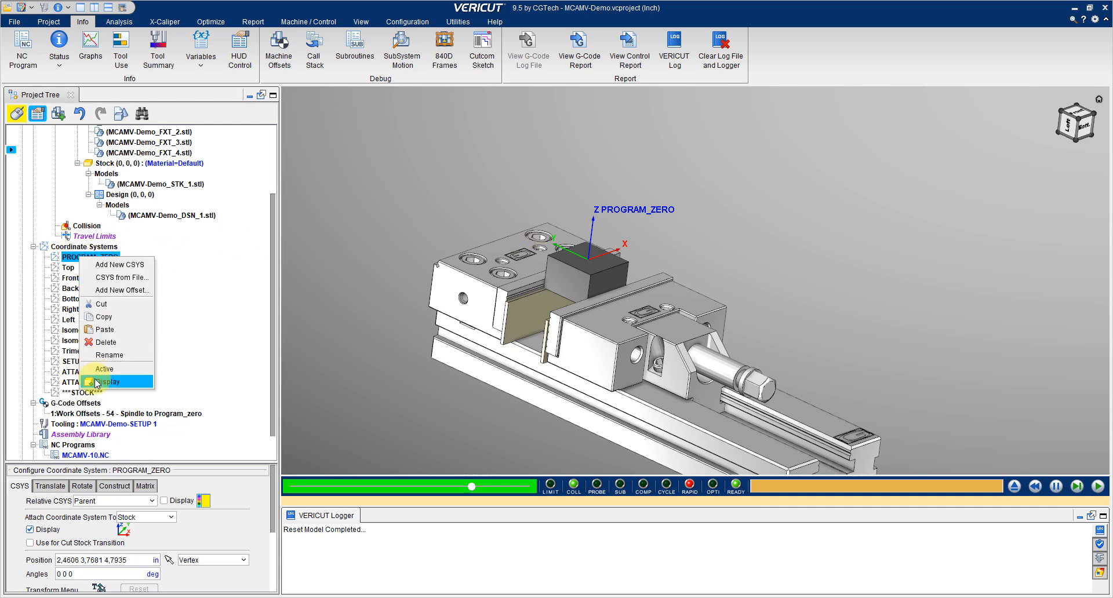
click(96, 381)
right_click(73, 258)
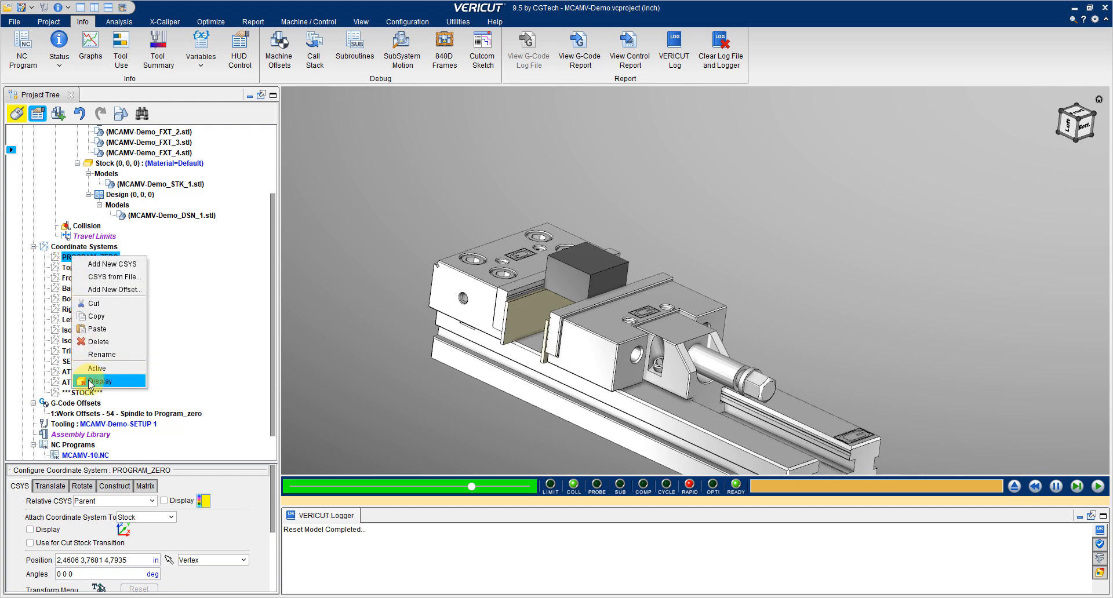
click(93, 381)
- Examine the position and axis directions of the PROGRAM_ZERO coordinate system on the stock's upper face
drag(451, 251, 582, 273)
scroll(594, 260, up, 5)
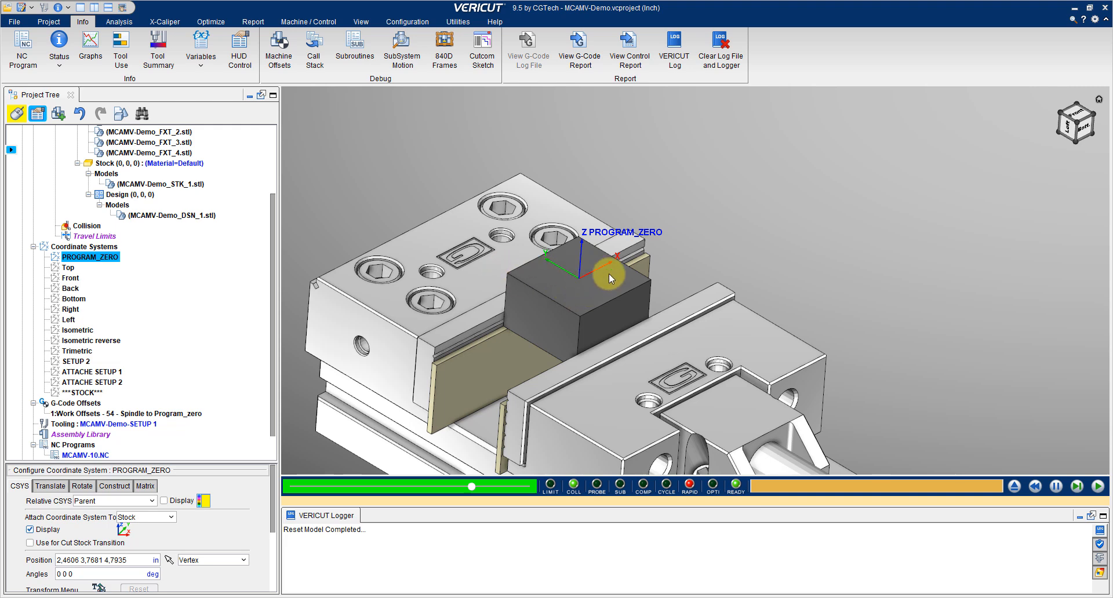
mouse_move(578, 271)
mouse_down()
mouse_move(571, 225)
mouse_move(582, 270)
mouse_up()
scroll(579, 267, up, 3)
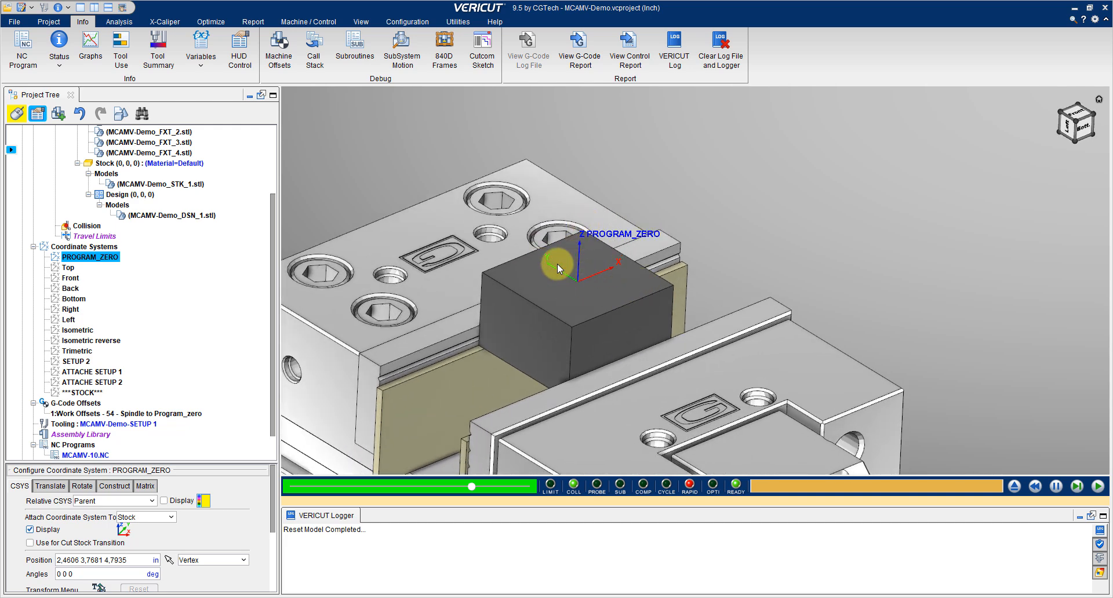
drag(561, 224, 506, 247)
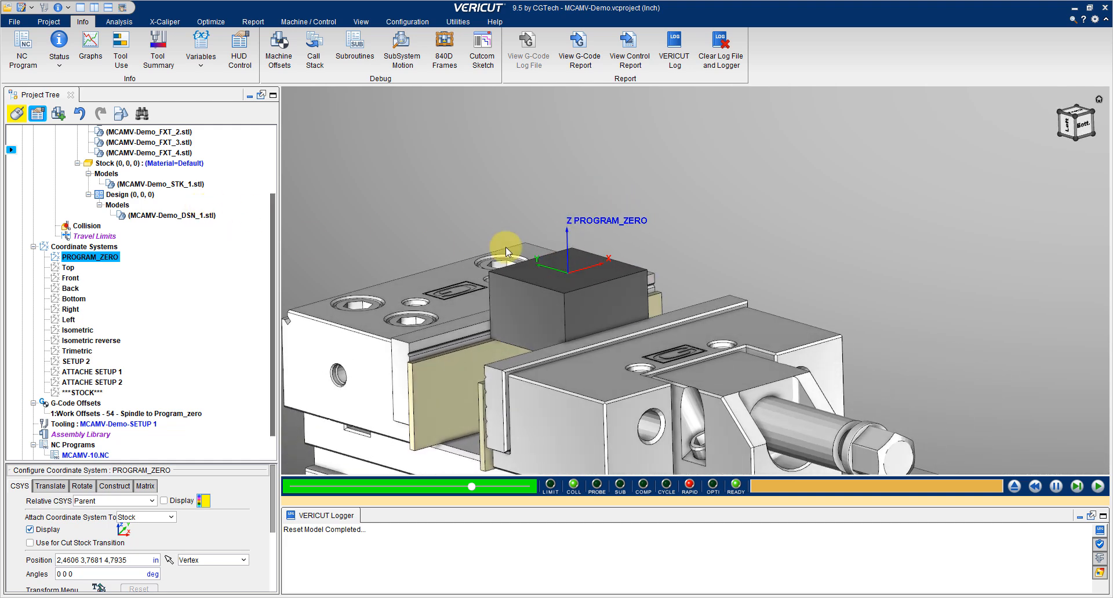
- Switch to the VERICUT Interface window, review the G-Code Offsets of SETUP 1, and return to the VERICUT project
scroll(155, 249, down, 1)
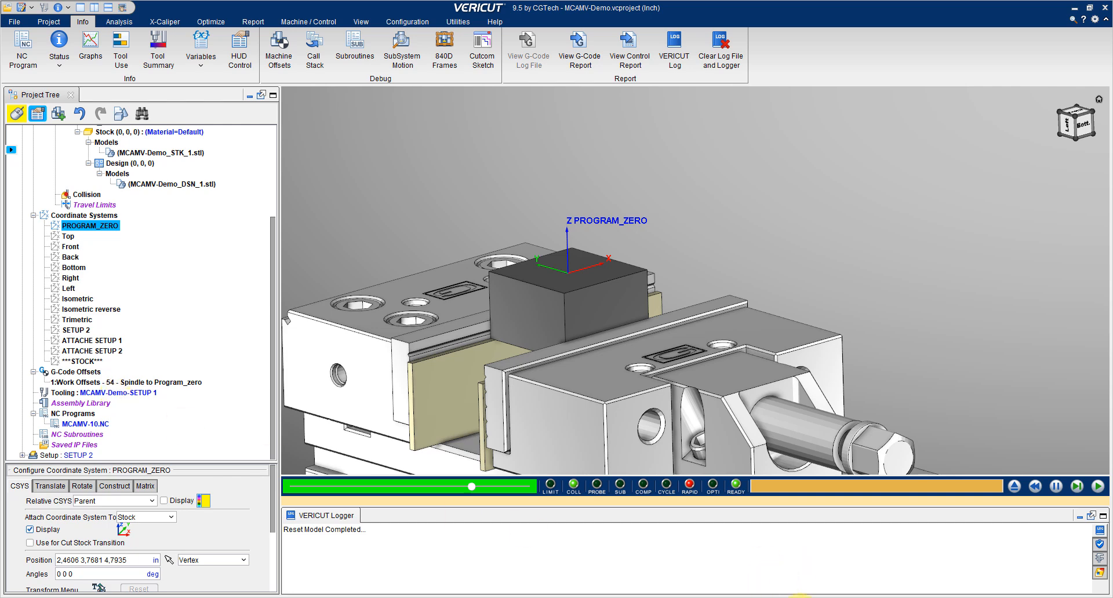
click(825, 515)
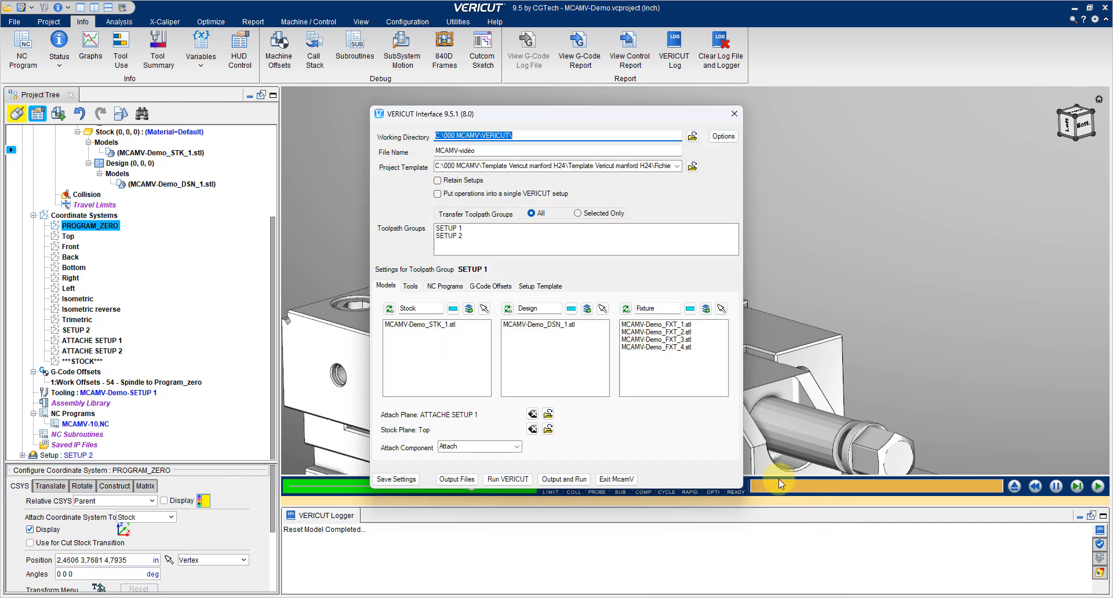
click(491, 285)
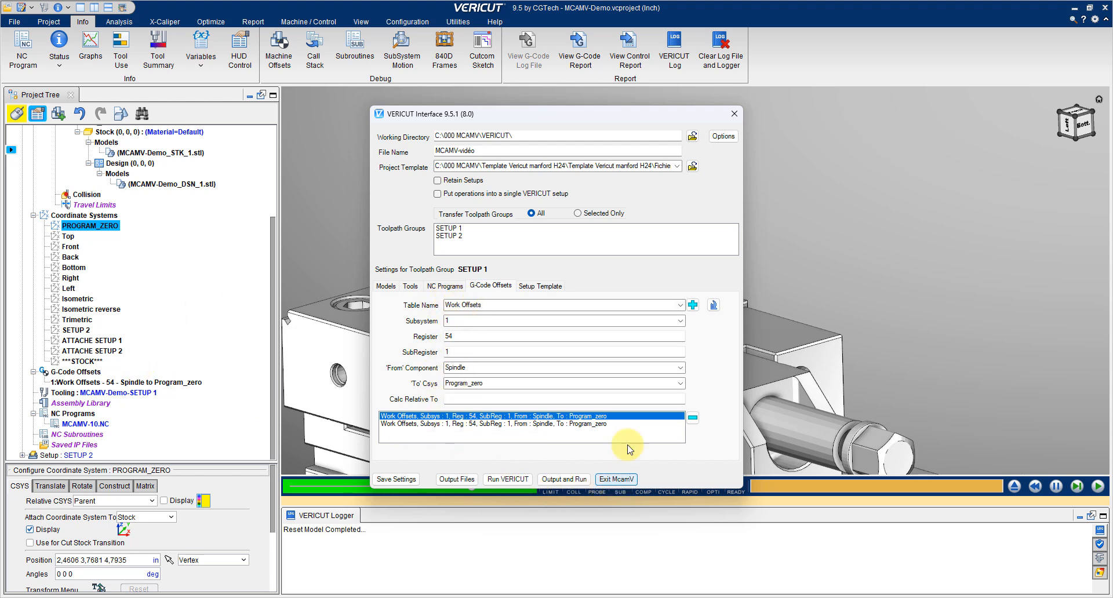
click(830, 279)
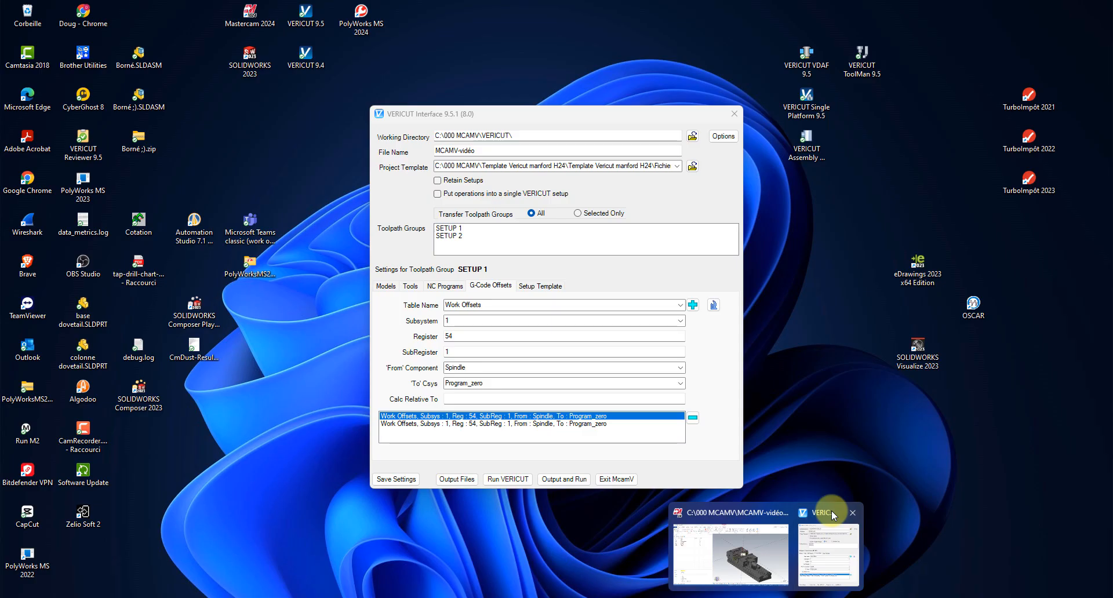
click(832, 510)
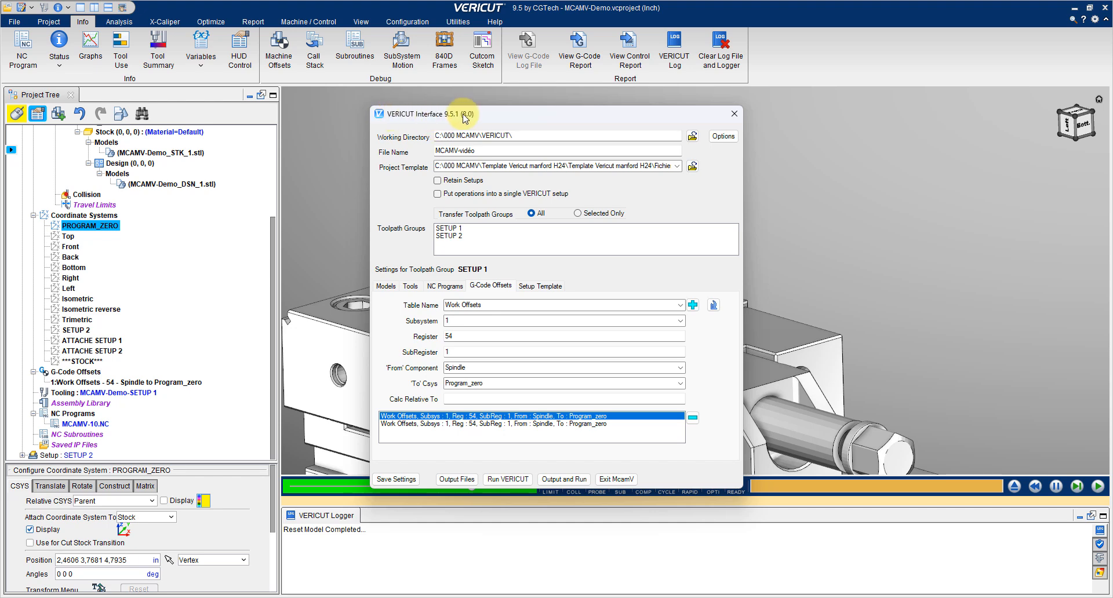
mouse_move(779, 596)
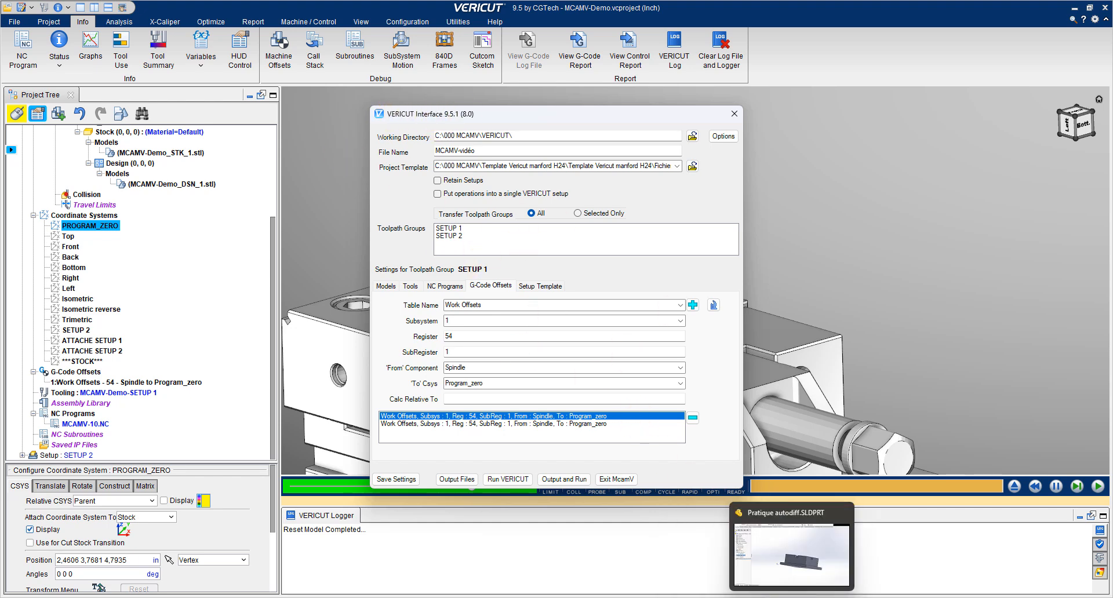
click(813, 510)
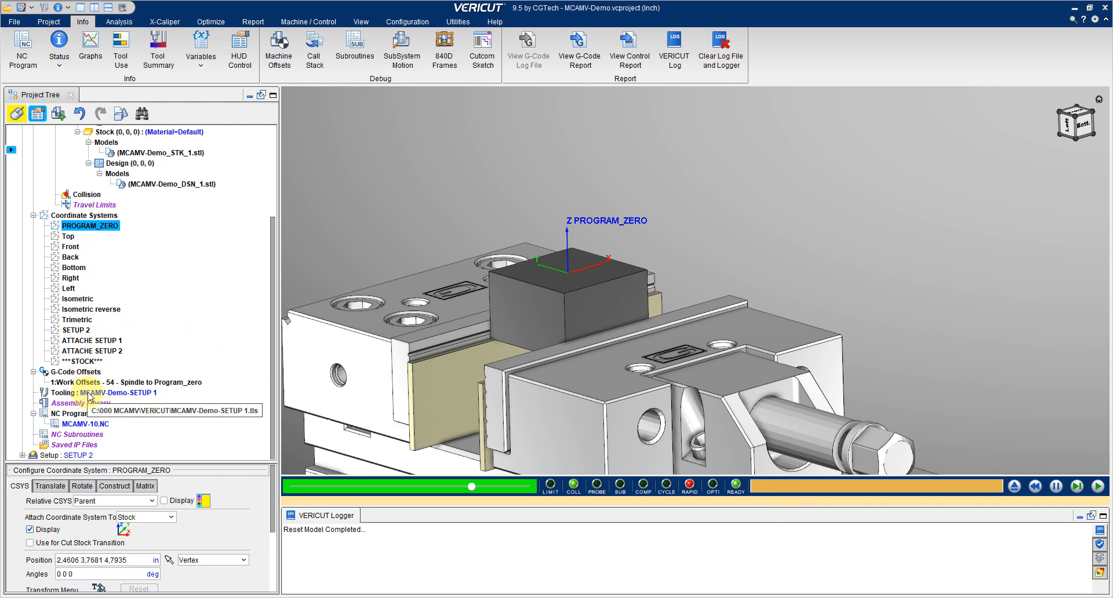
- Open the MCAMV-Demo-SETUP 1 tool library and review the holder and cutter definitions of tool 7
click(128, 395)
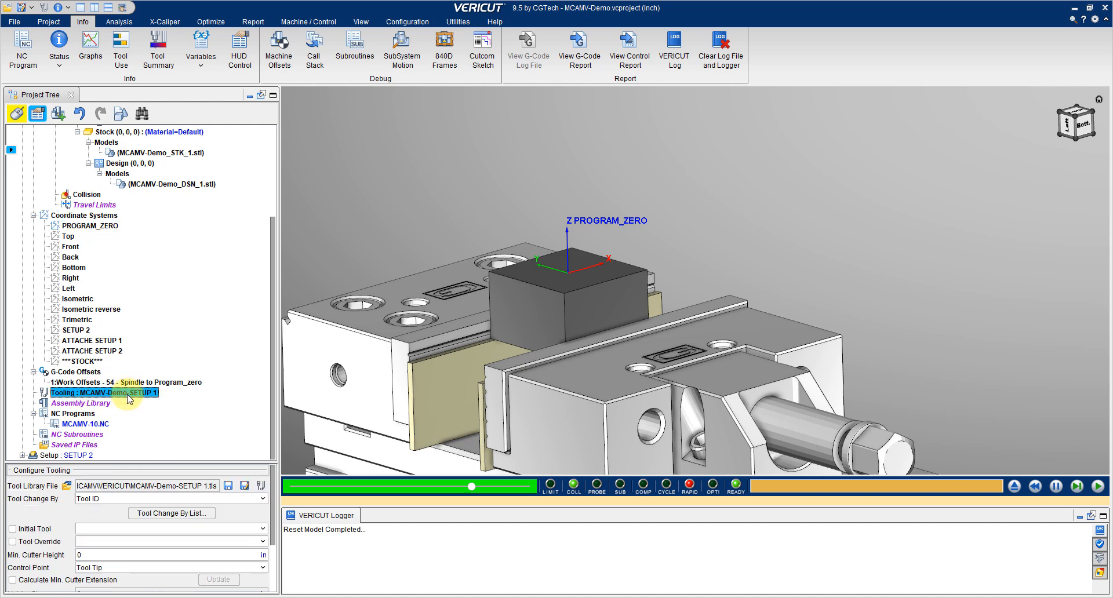
double_click(128, 395)
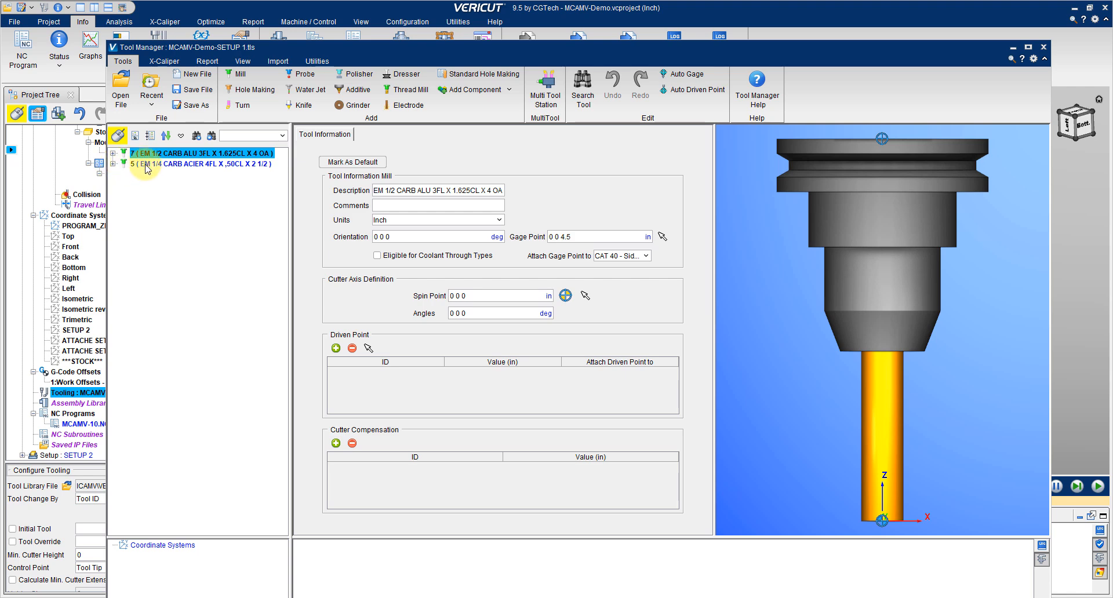
click(113, 154)
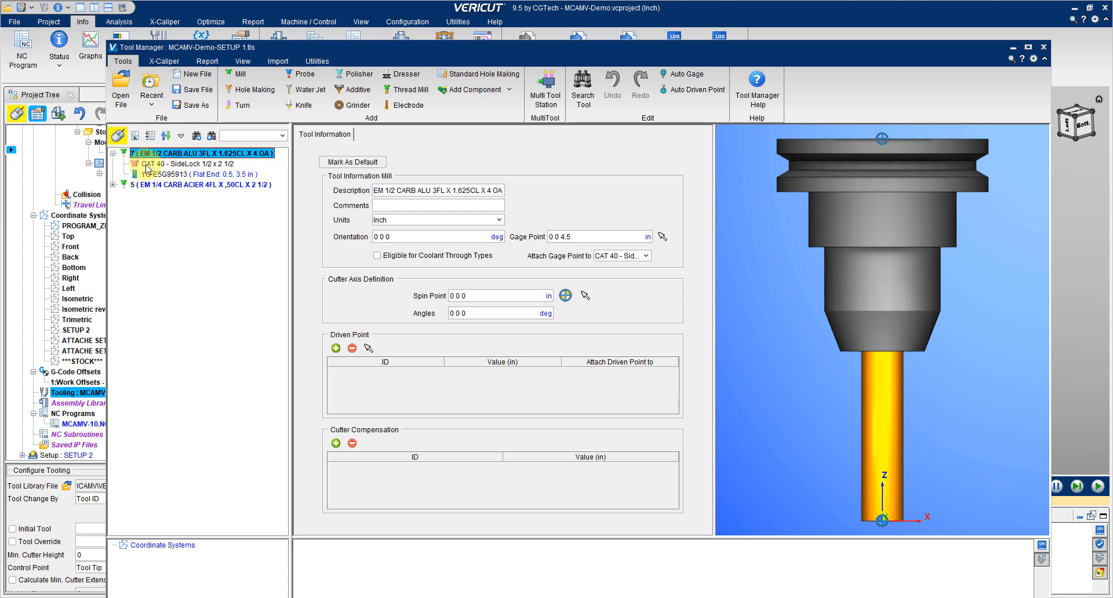
click(147, 164)
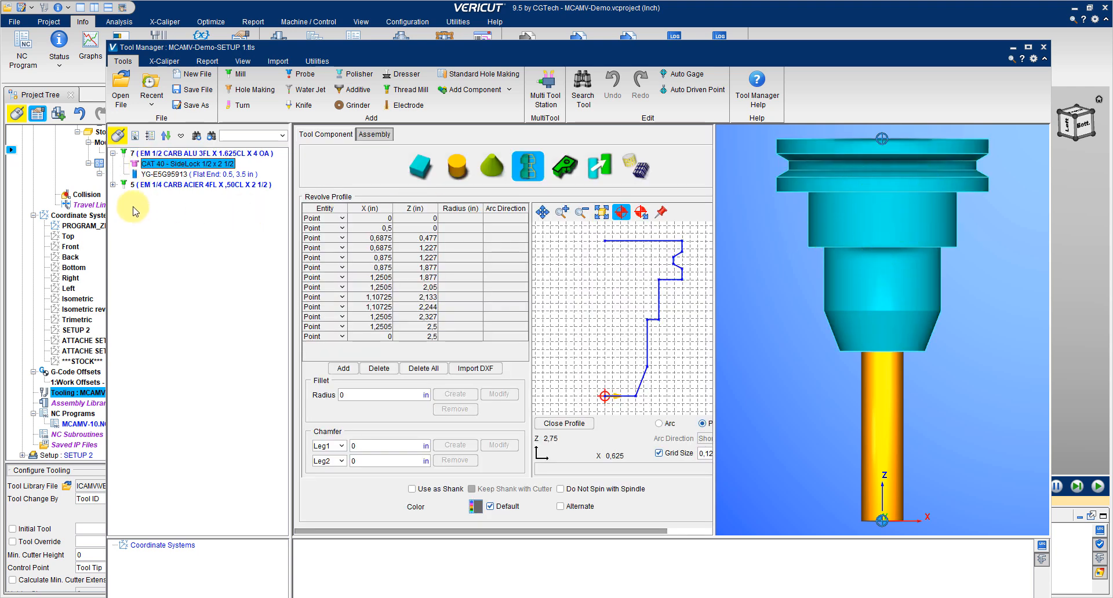
click(168, 174)
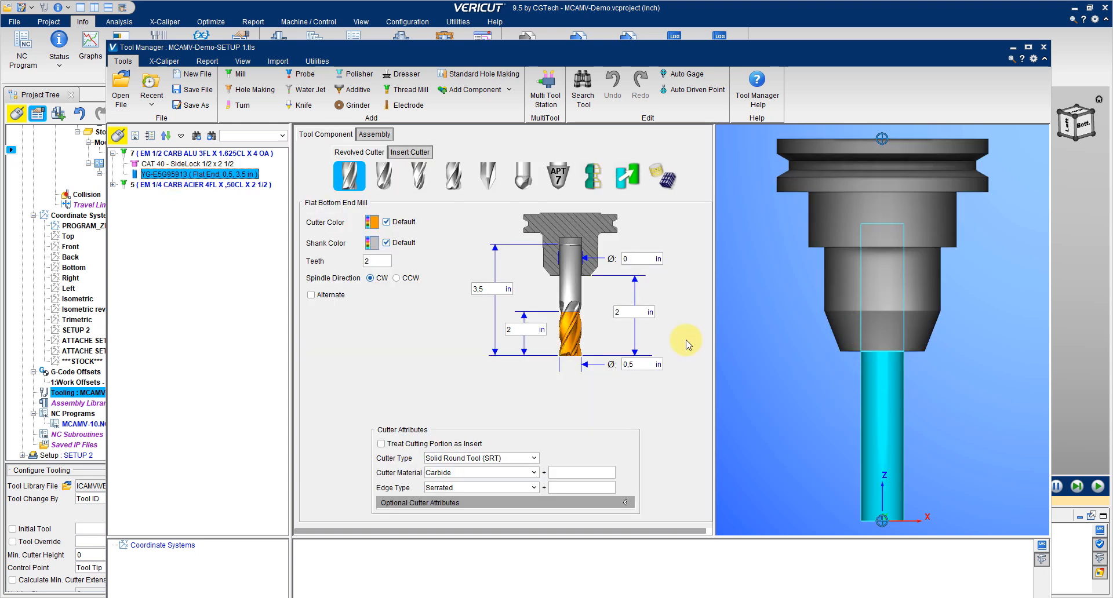
click(197, 164)
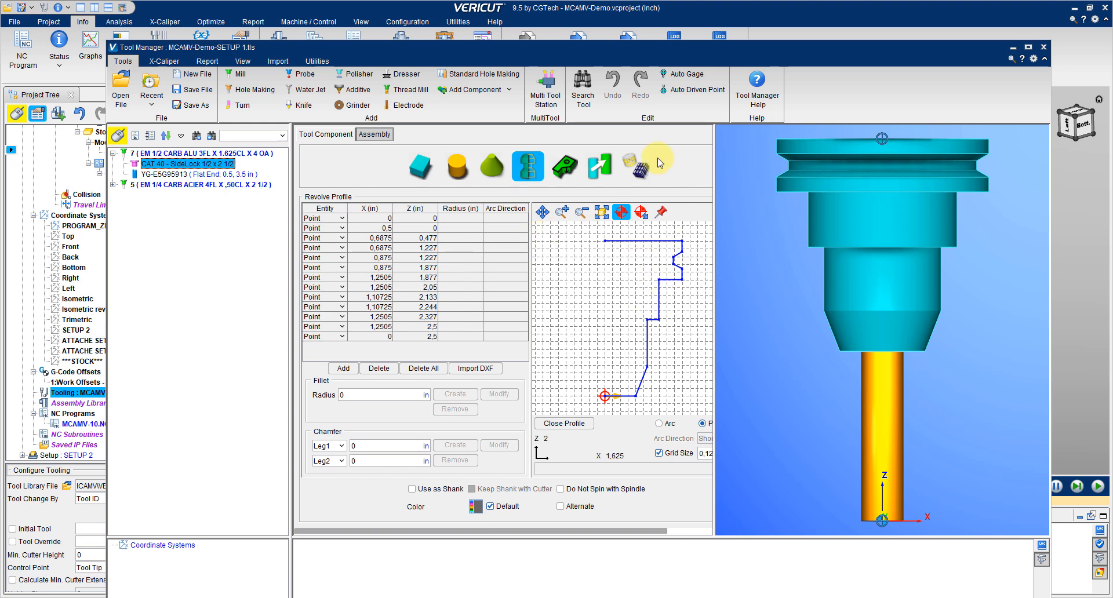
click(183, 175)
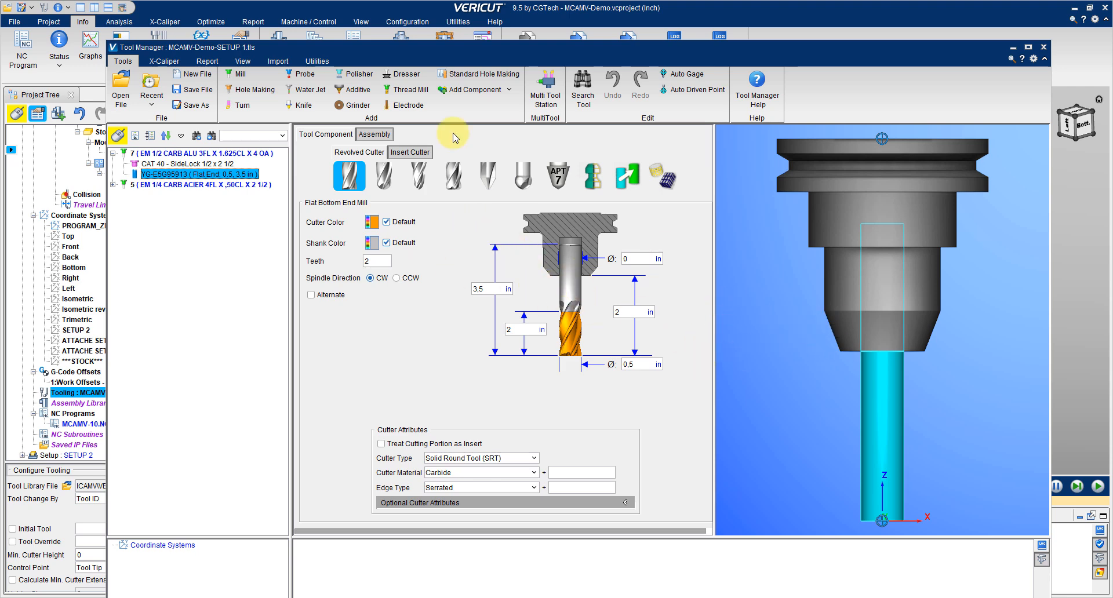
- Annotate tool 7 with its dimensions using Annotate Tool, and close the Tool Manager
click(164, 61)
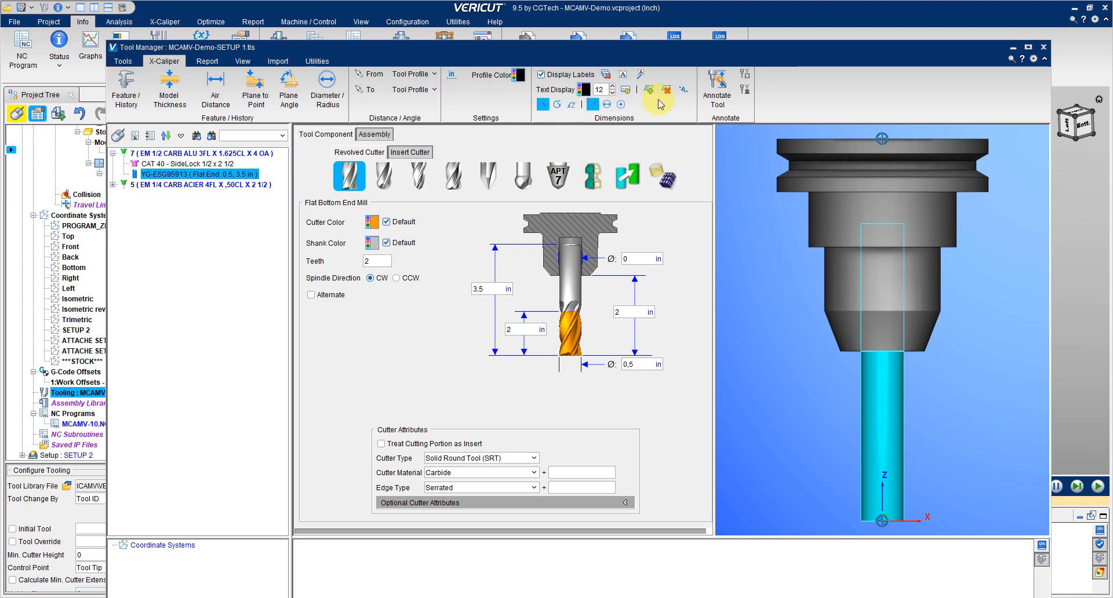
click(716, 93)
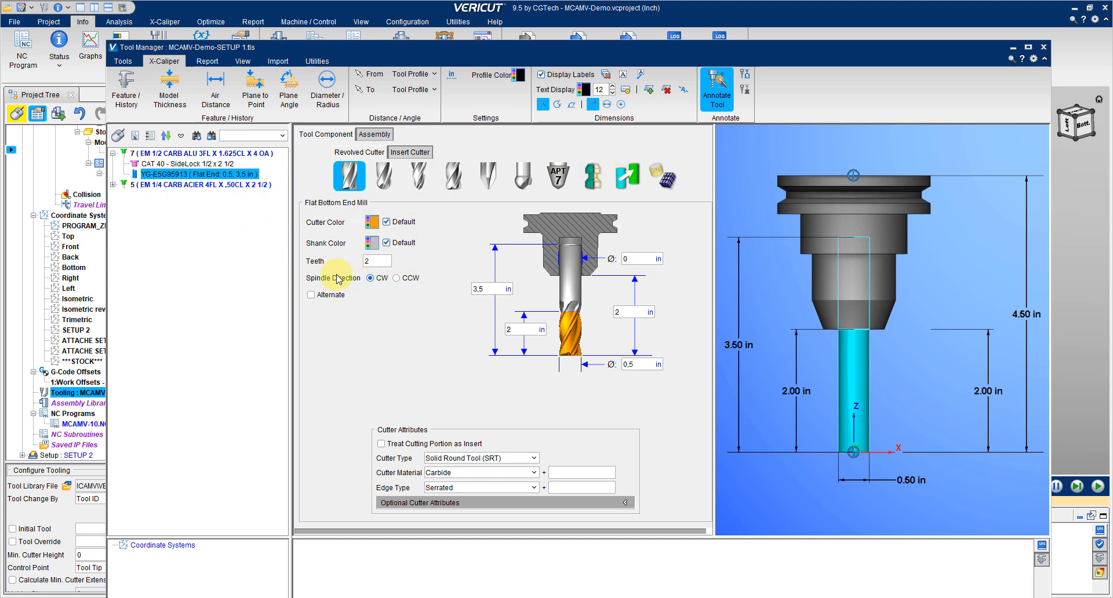
click(1043, 49)
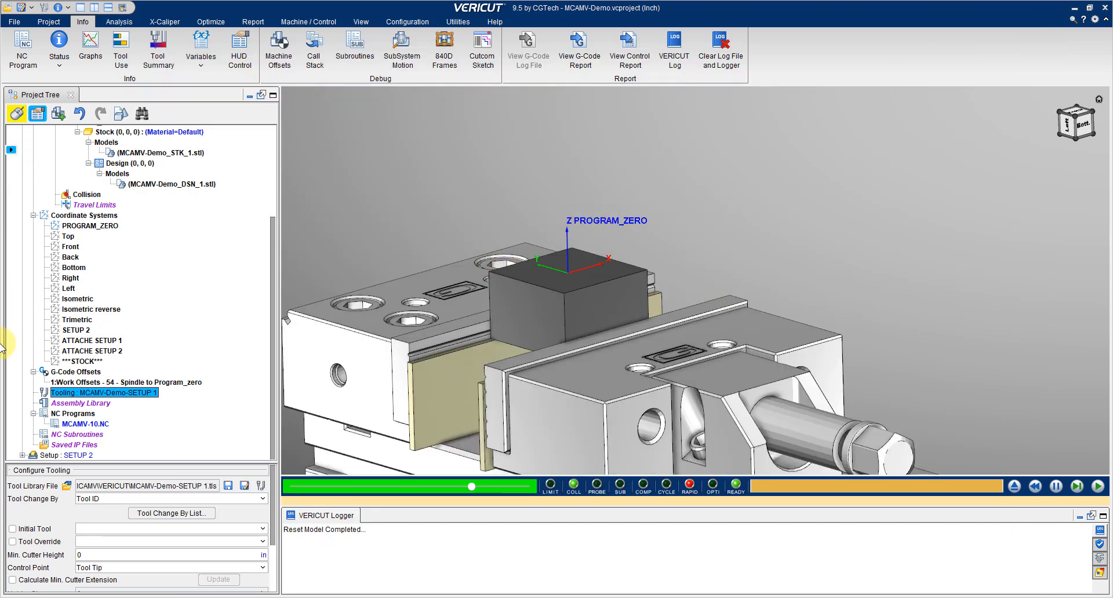
- Compare the MCAMV-10.NC program with the NC Programs settings of SETUP 1 in the VERICUT Interface, and return to the project
click(75, 429)
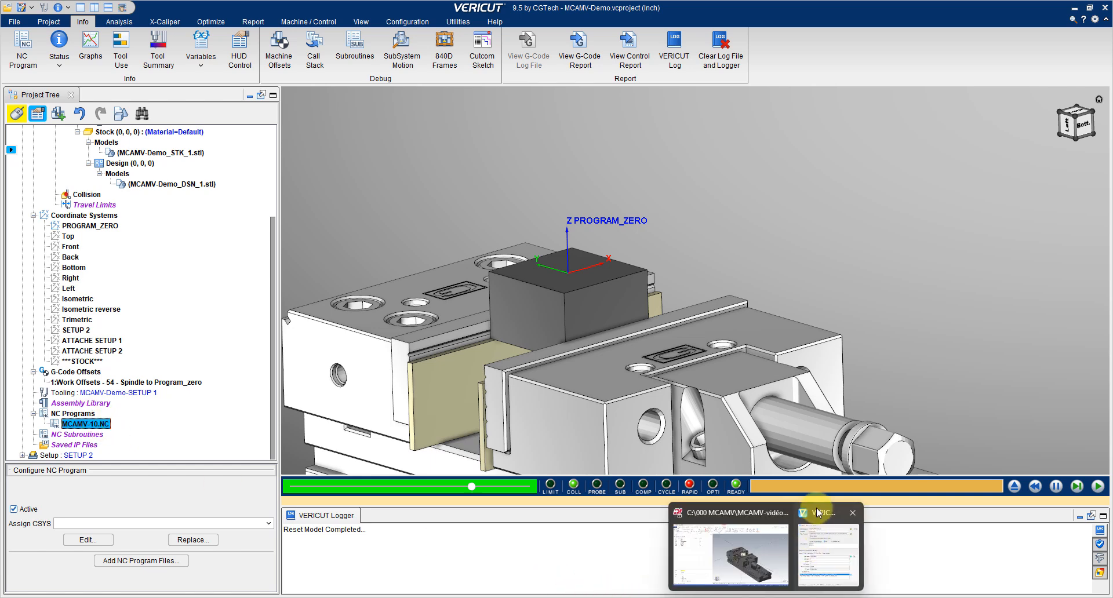
click(812, 551)
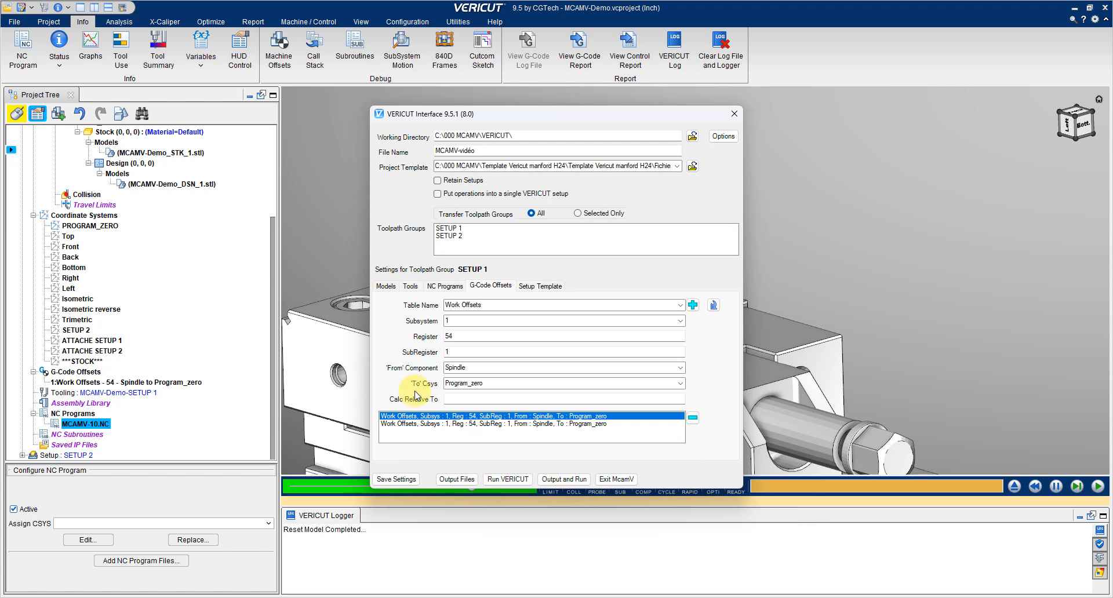
click(445, 286)
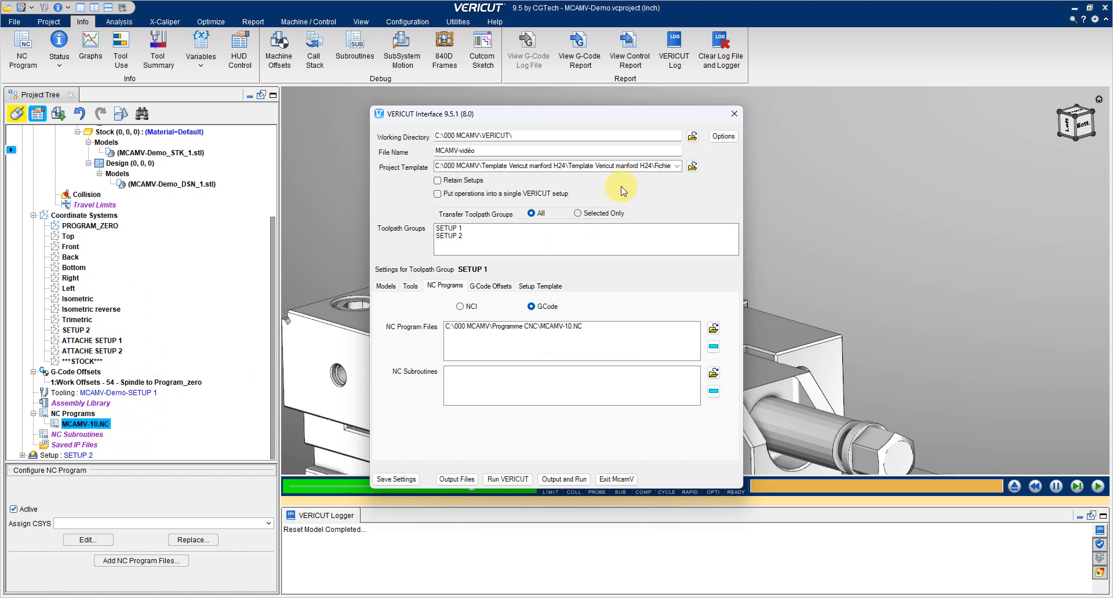
click(897, 366)
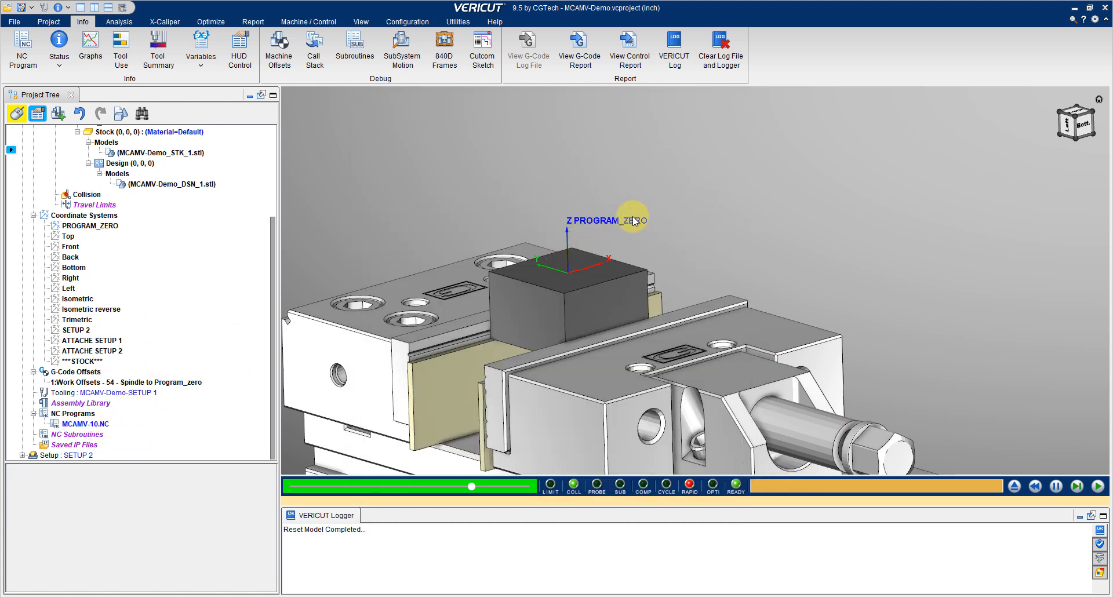
- Start the simulation at minimum animation speed and raise it to maximum to reach the end of the setup
click(72, 414)
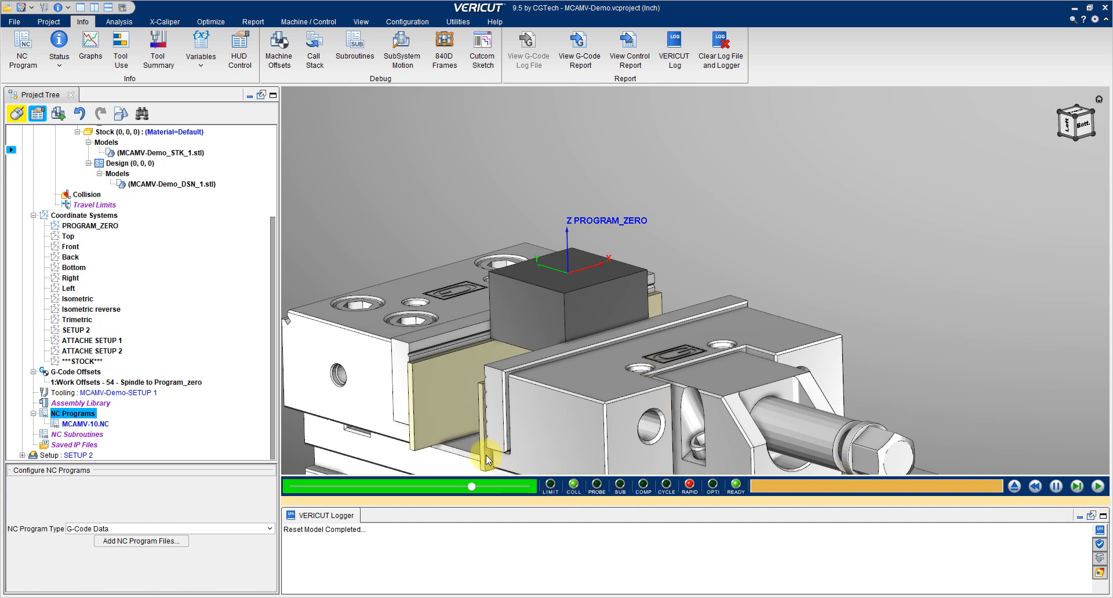
drag(434, 495, 340, 505)
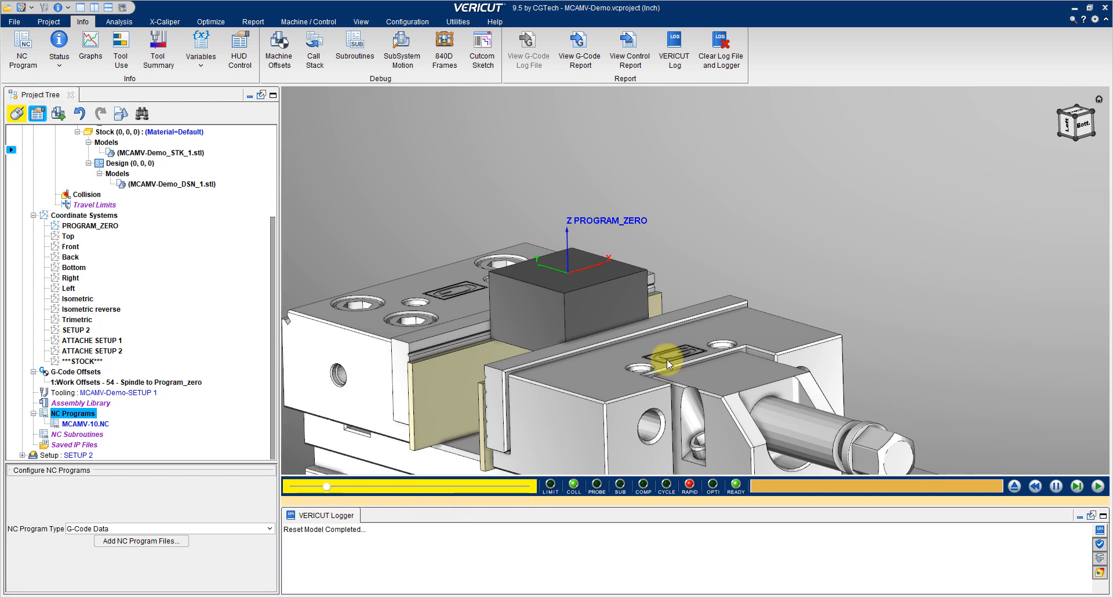
scroll(818, 261, up, 3)
scroll(818, 267, down, 6)
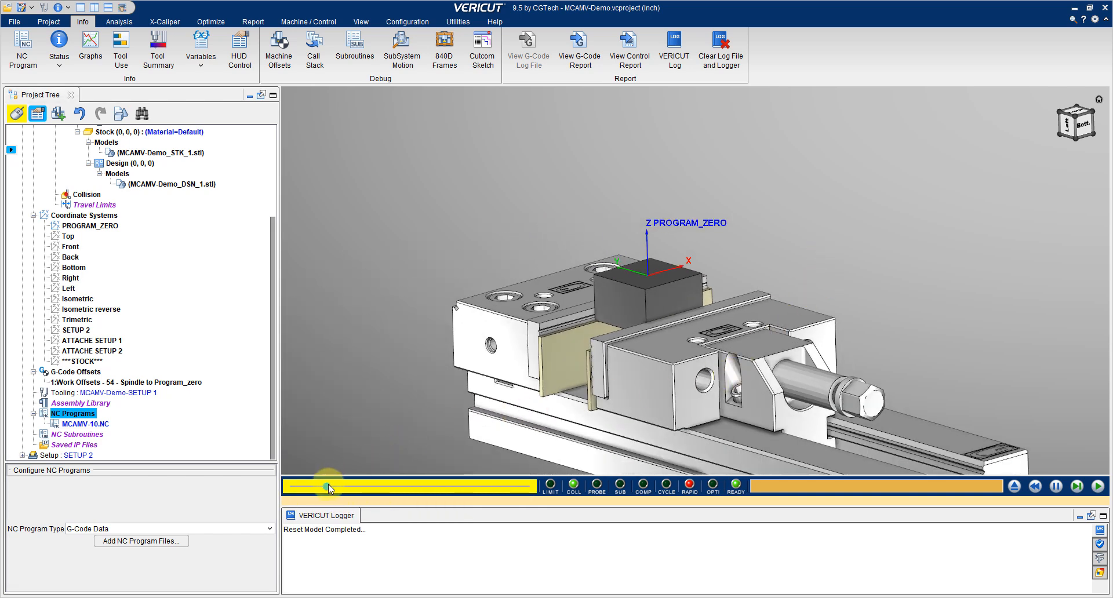
drag(329, 486, 290, 487)
click(1098, 485)
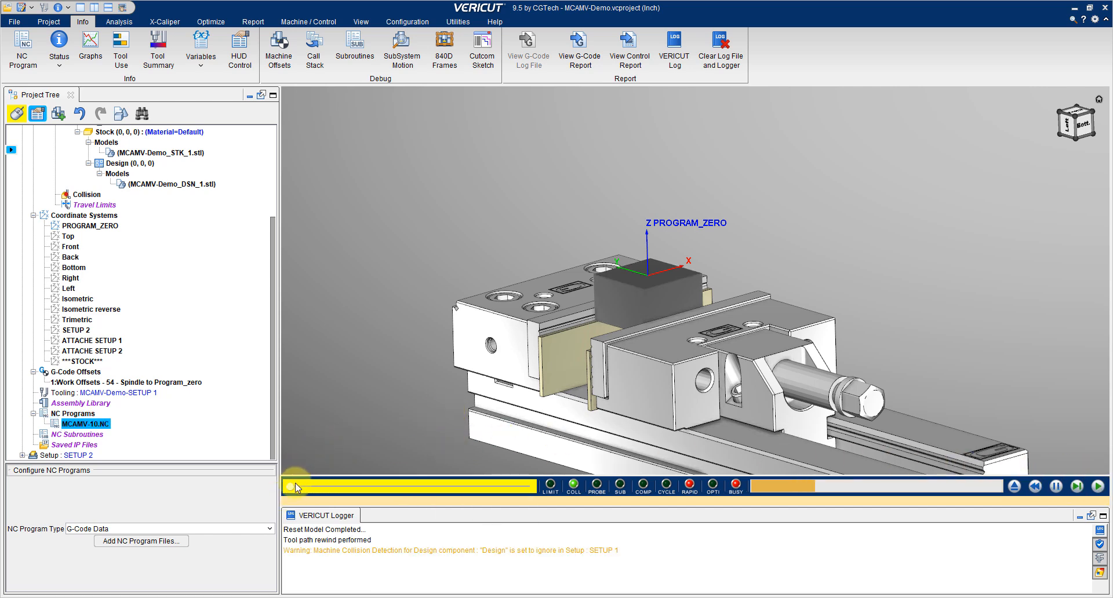
drag(292, 487, 546, 498)
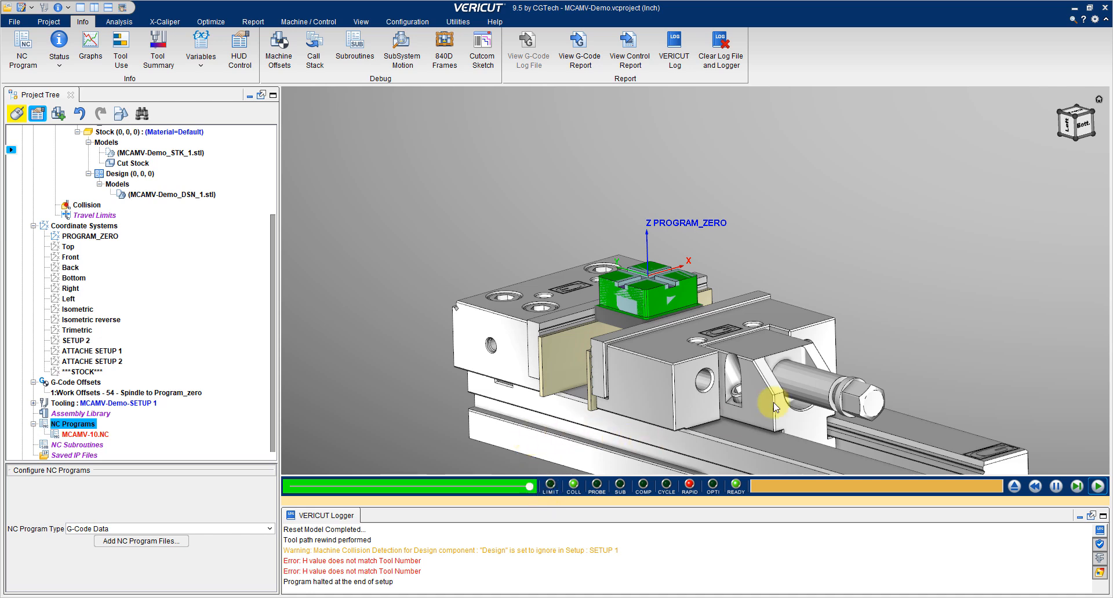
- Lower the animation speed to the minimum and reset the model to the uncut stock
drag(522, 487, 289, 490)
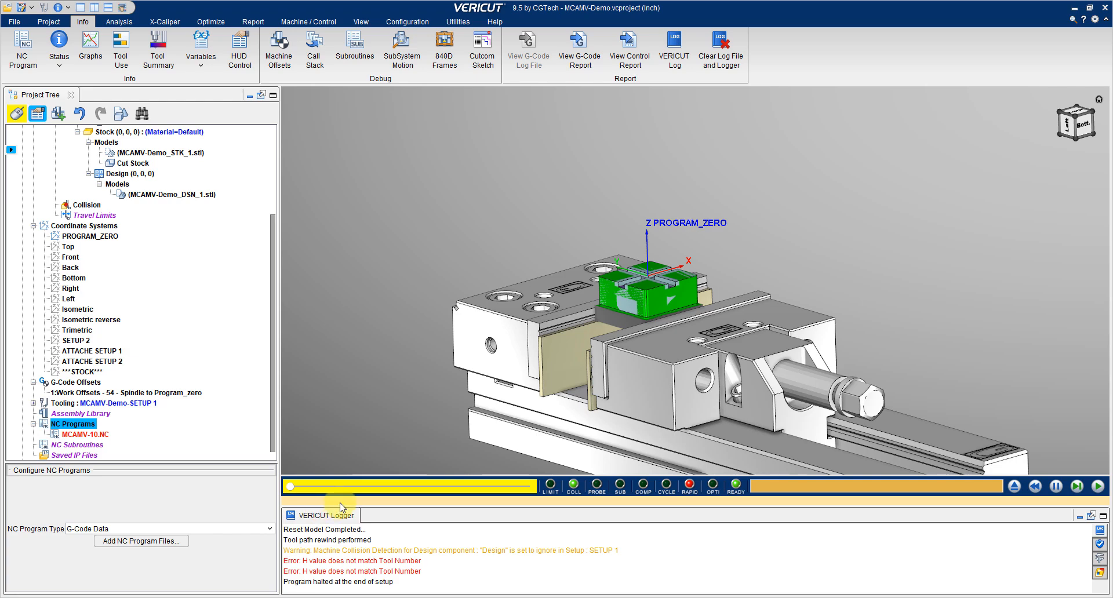
mouse_move(922, 258)
middle_down()
mouse_move(888, 304)
mouse_move(940, 255)
mouse_move(915, 274)
middle_up()
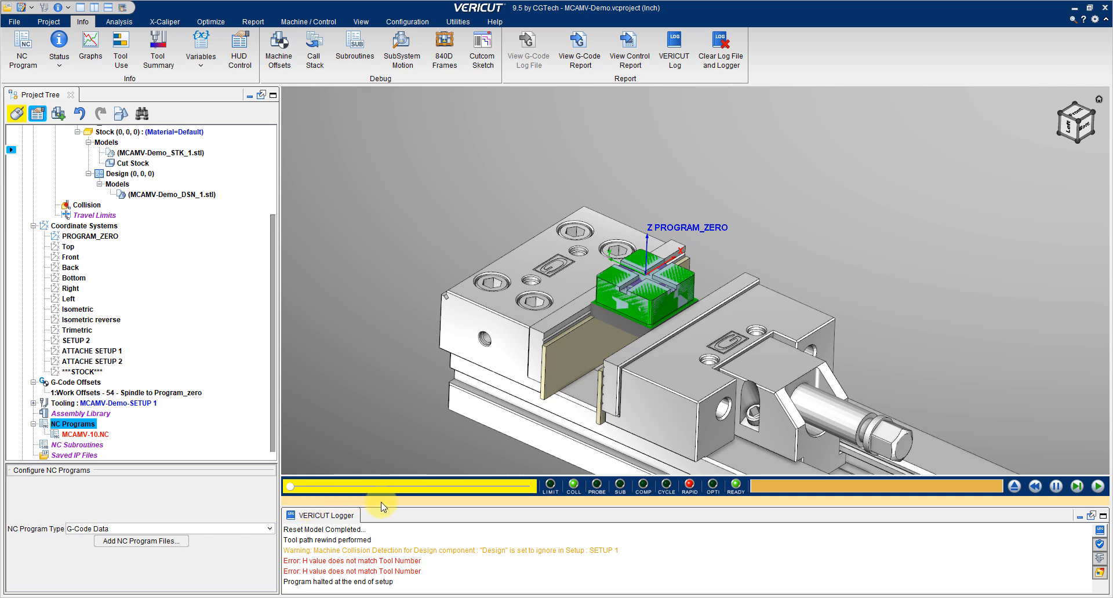
click(1015, 487)
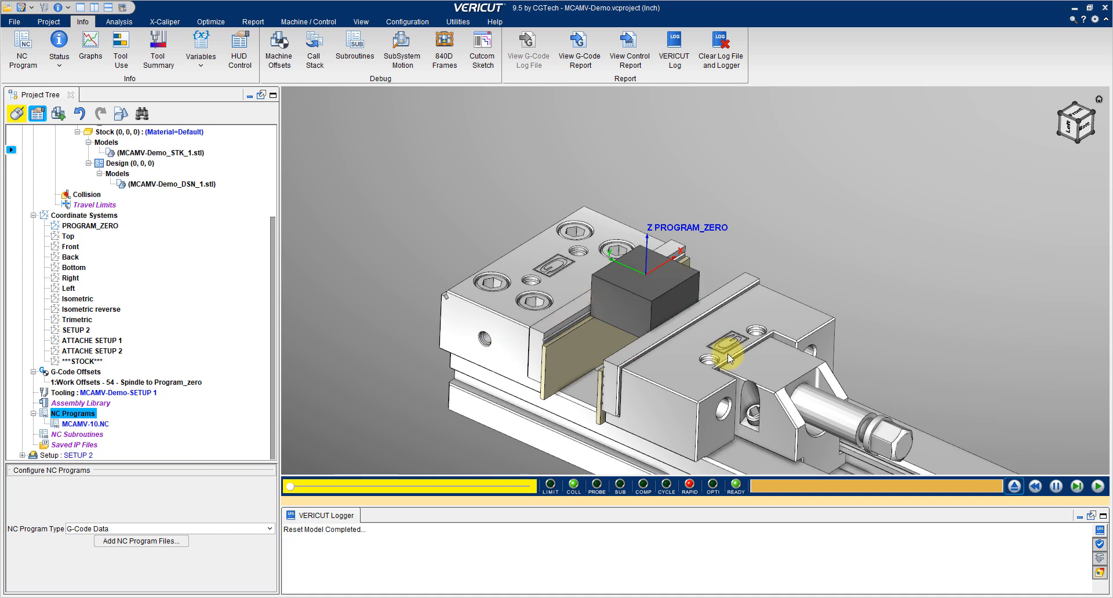
scroll(649, 350, up, 1)
scroll(637, 366, down, 4)
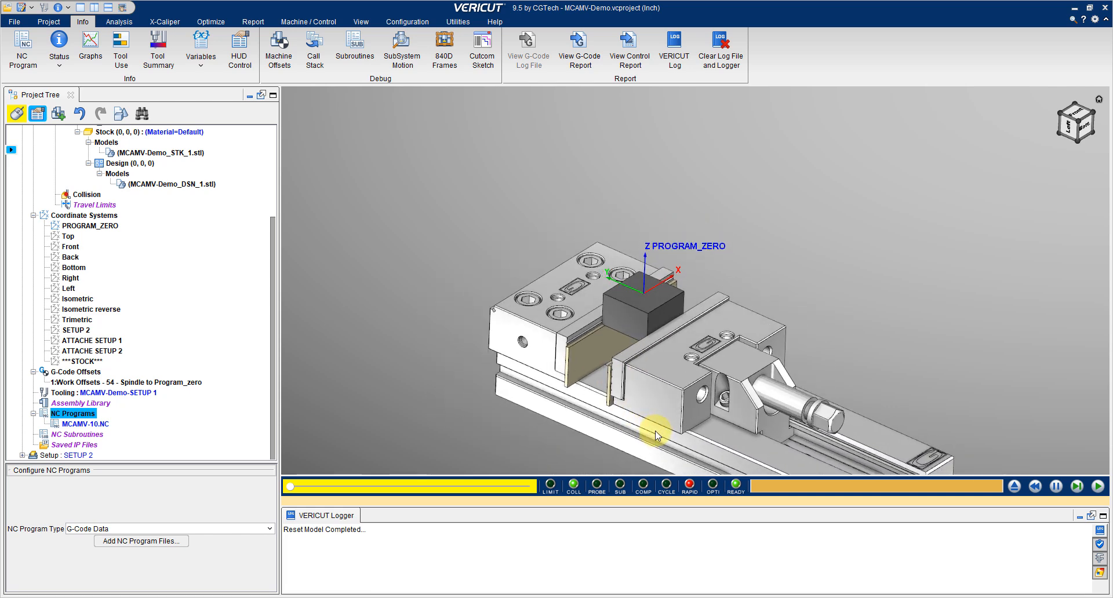
scroll(651, 426, up, 3)
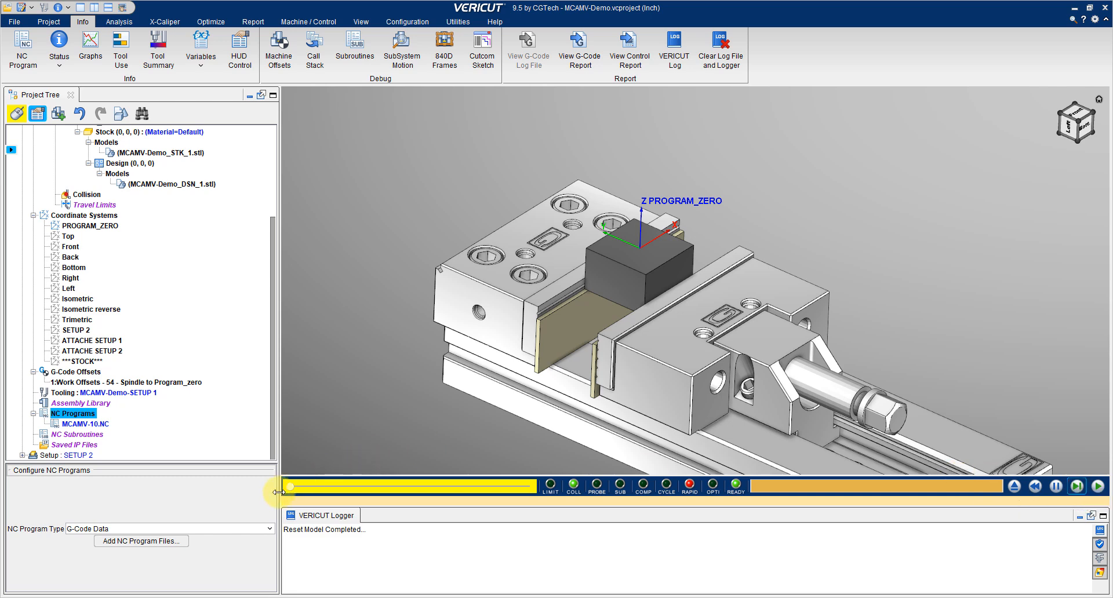
- Run part of the simulation at a slightly higher animation speed, and lower the speed back to the minimum
drag(290, 489, 333, 492)
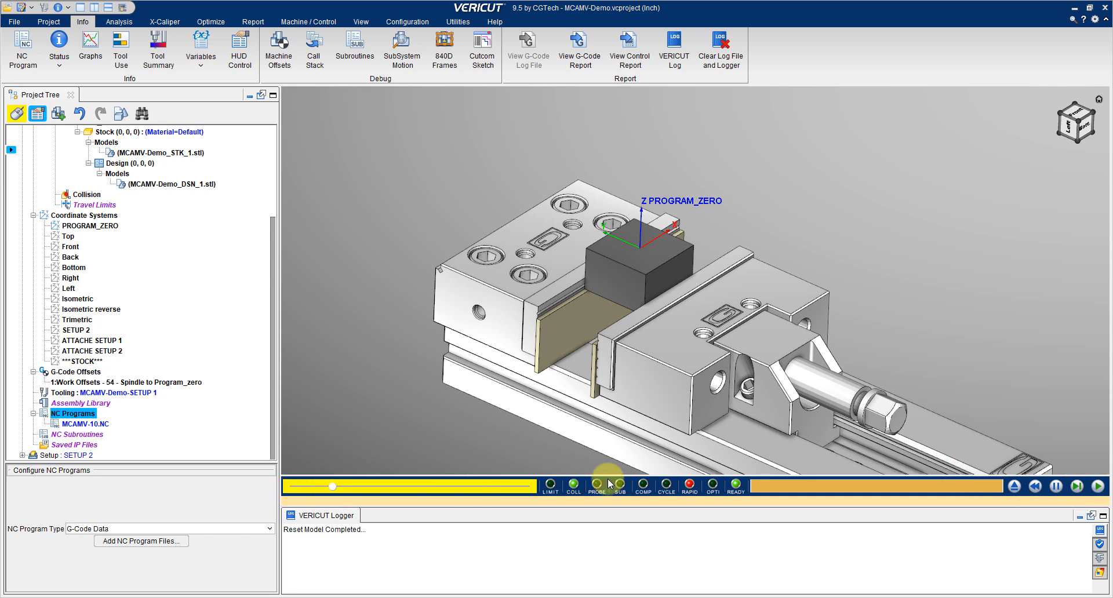
click(1097, 488)
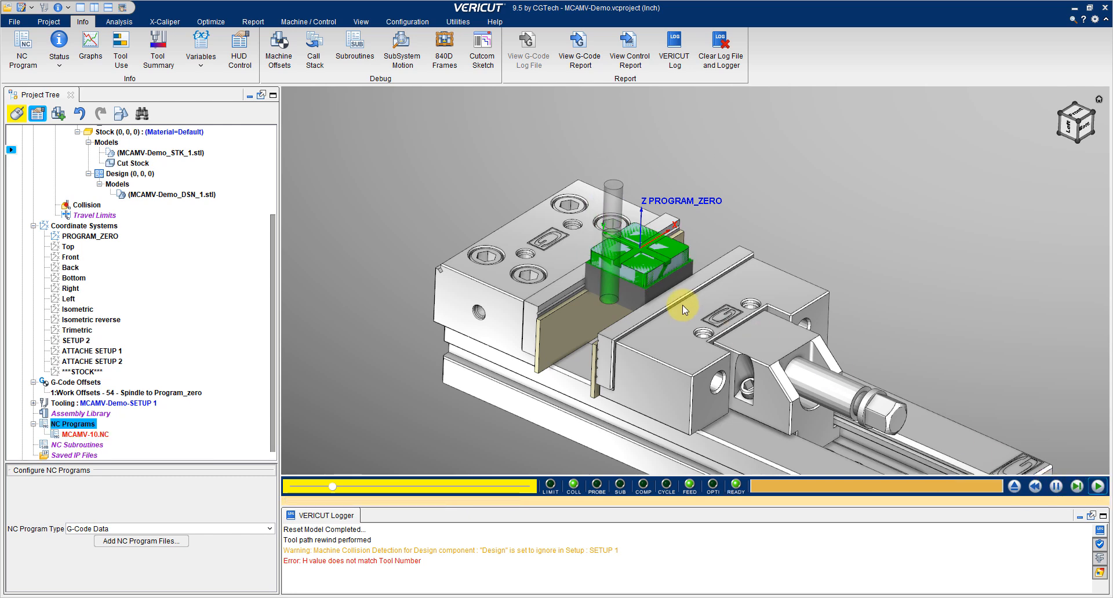
mouse_move(662, 300)
middle_down()
mouse_move(608, 298)
mouse_move(645, 308)
middle_up()
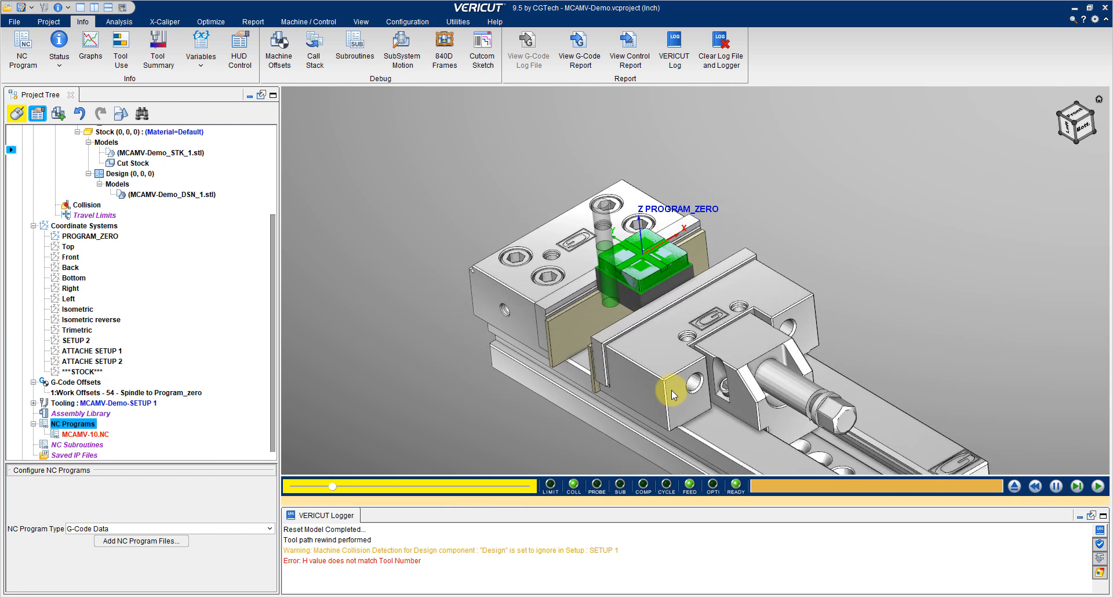
drag(332, 486, 289, 486)
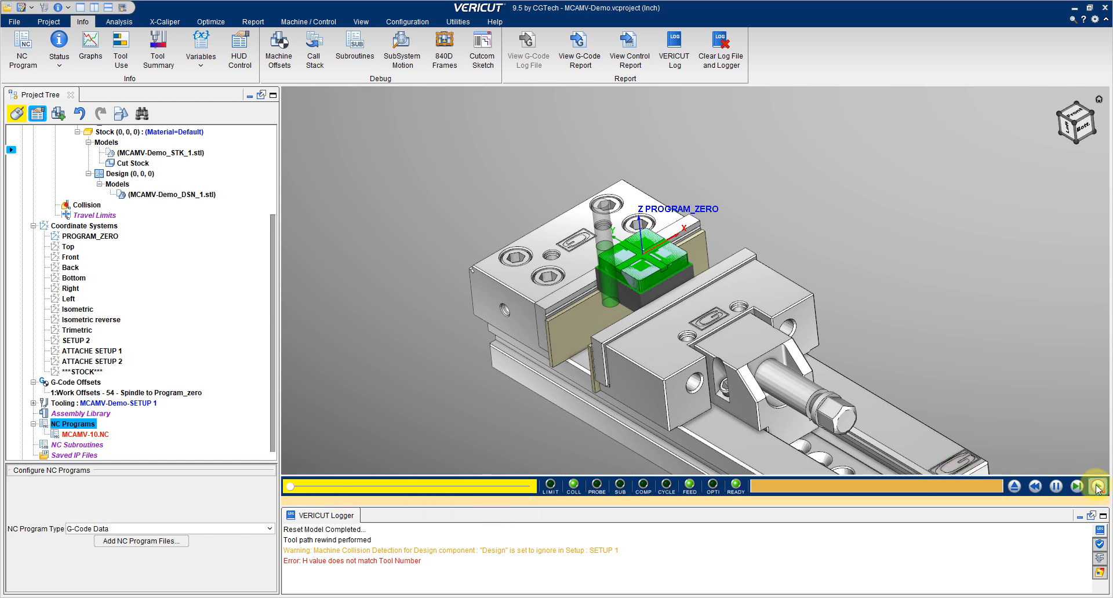
- Advance the simulation in single steps, pause it, and resume continuous playback
click(1079, 493)
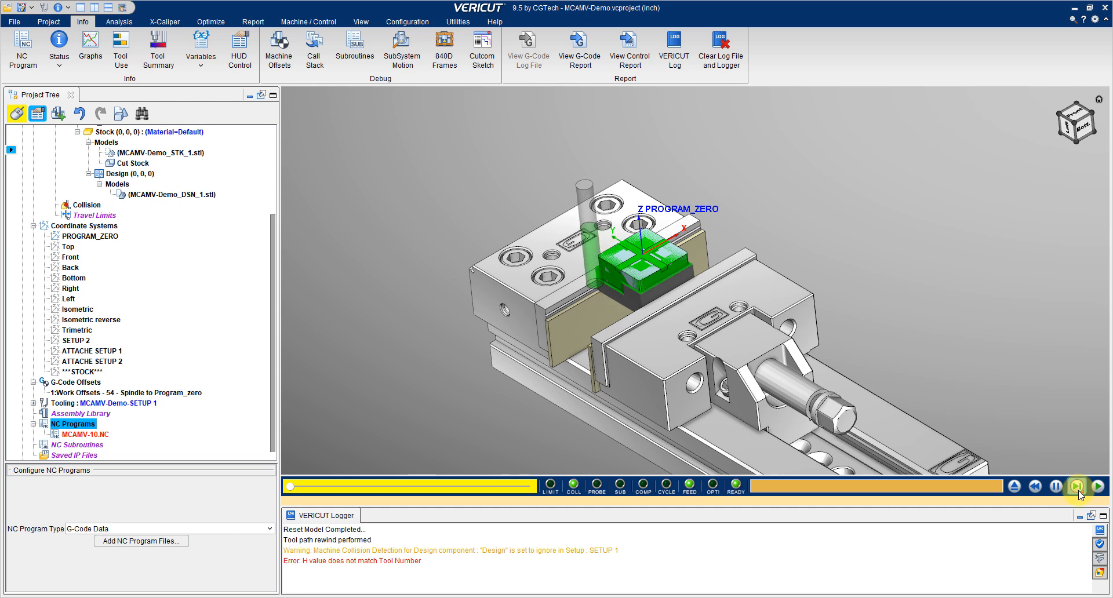
click(1078, 493)
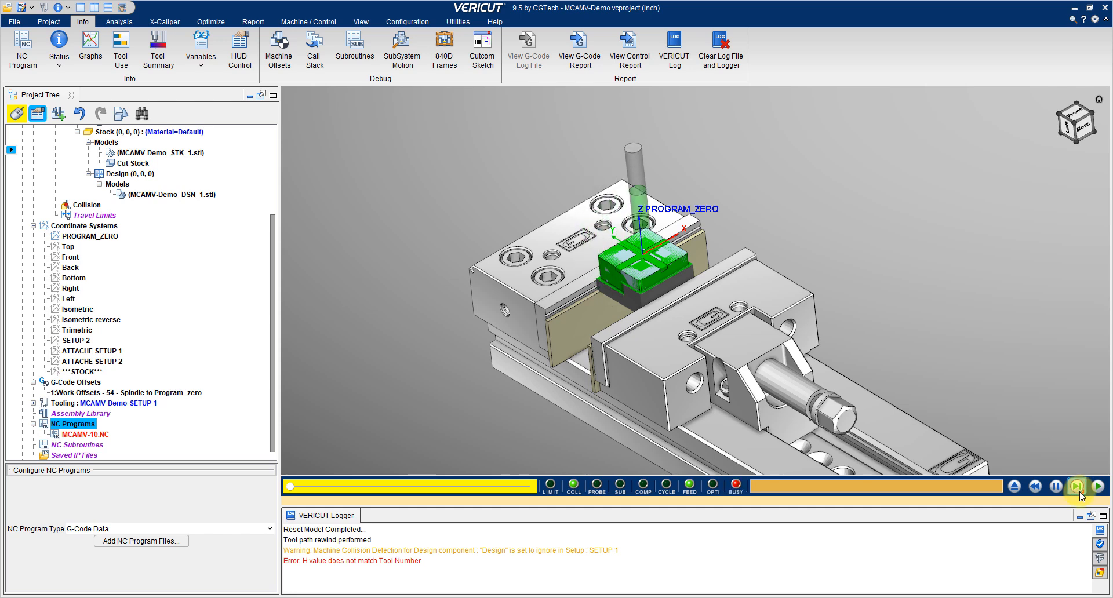
click(1078, 493)
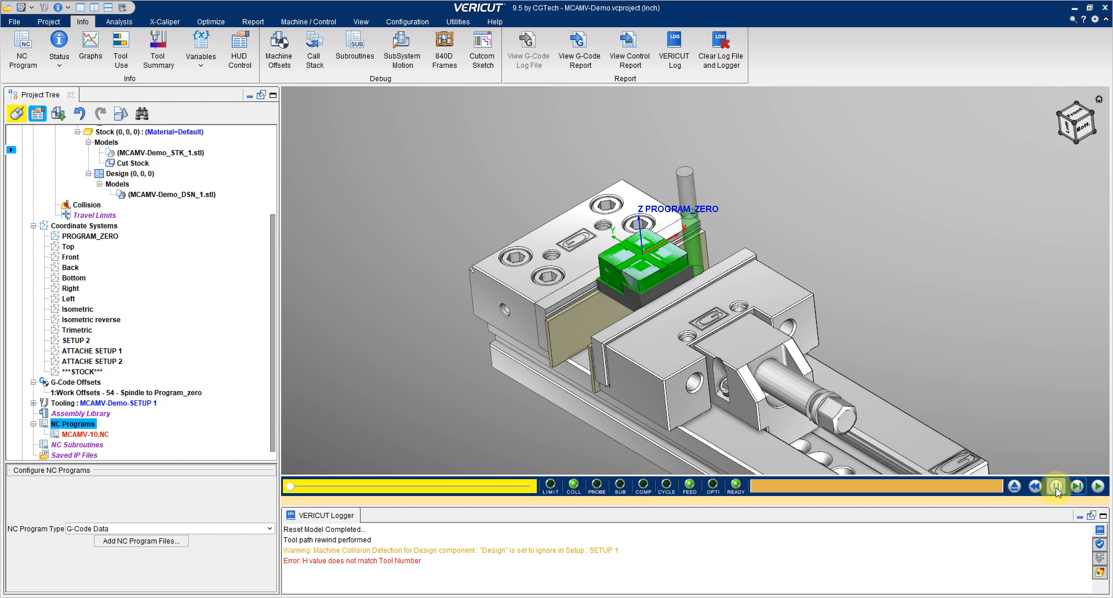
click(1057, 487)
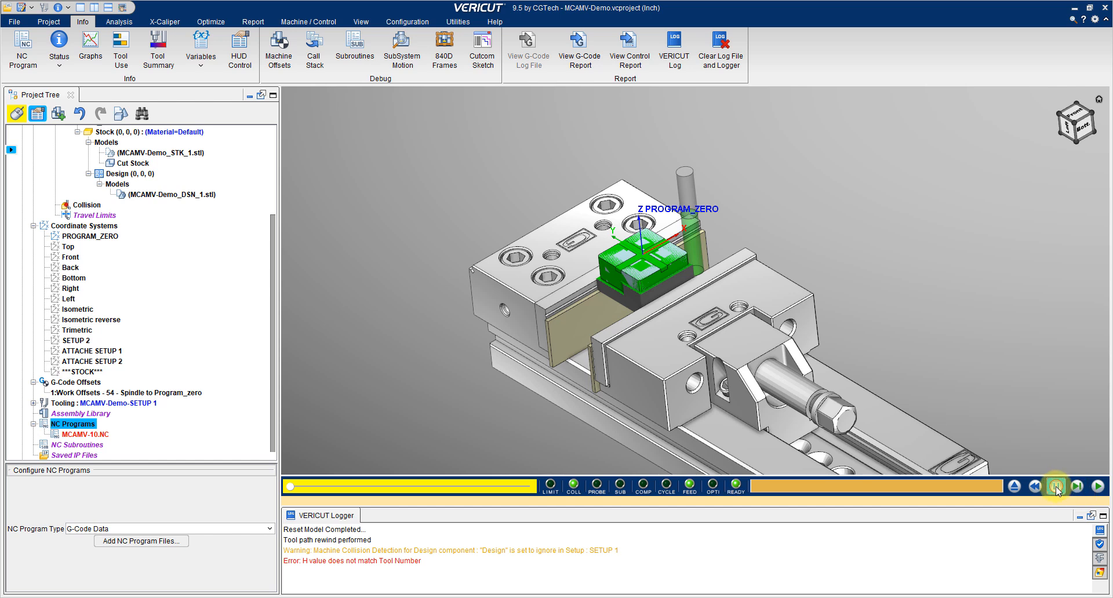
click(1098, 487)
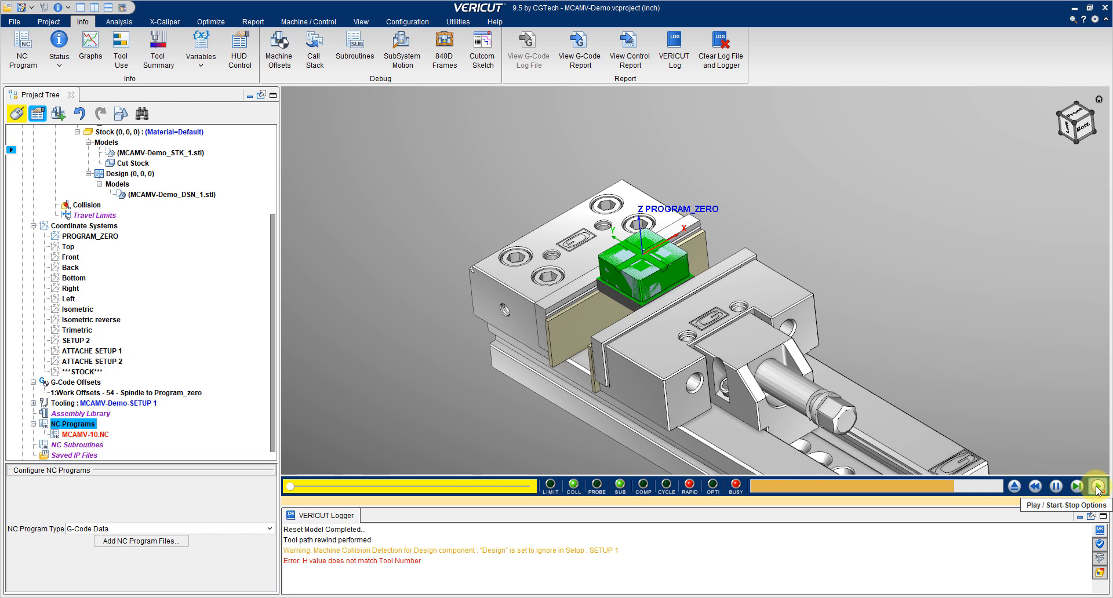
- Reset the model to the uncut stock and examine the available Start At and Stop At options for the simulation
click(1030, 490)
right_click(1098, 489)
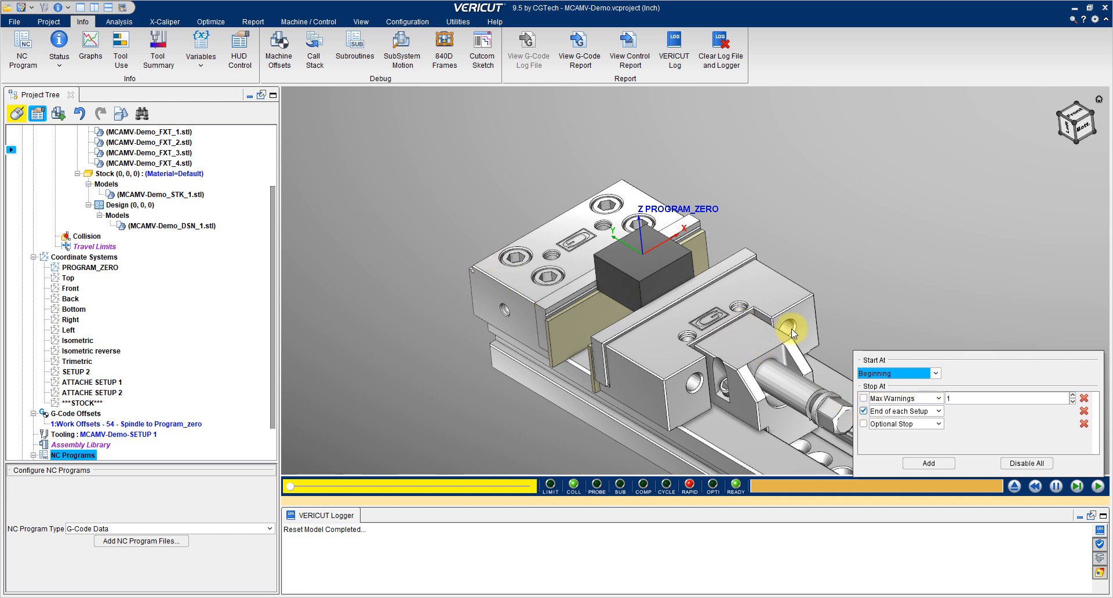
click(935, 374)
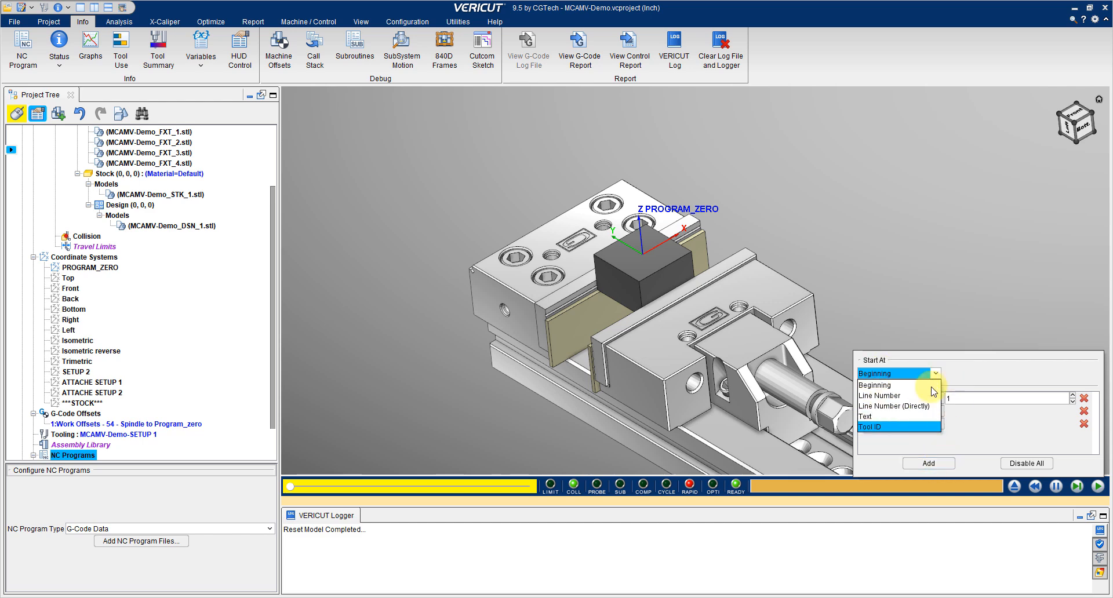
click(956, 376)
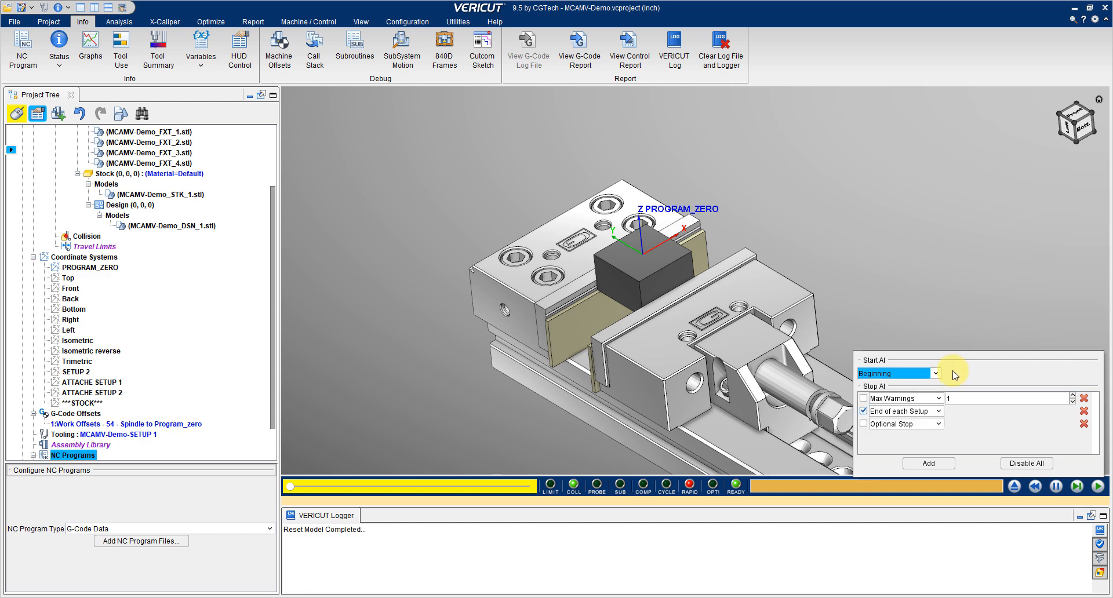
click(939, 424)
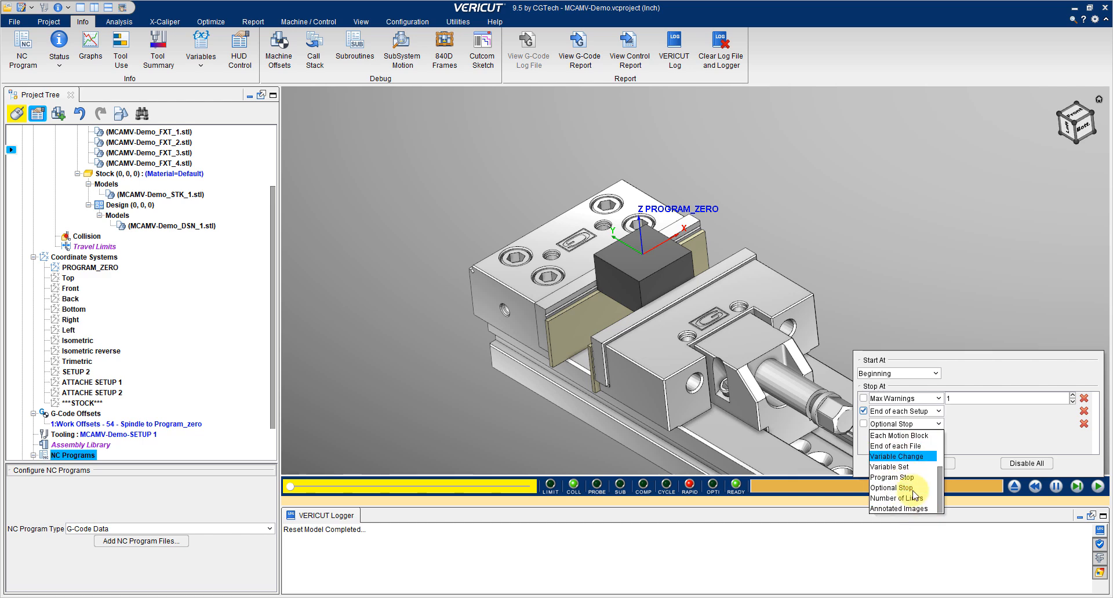
drag(936, 479, 936, 440)
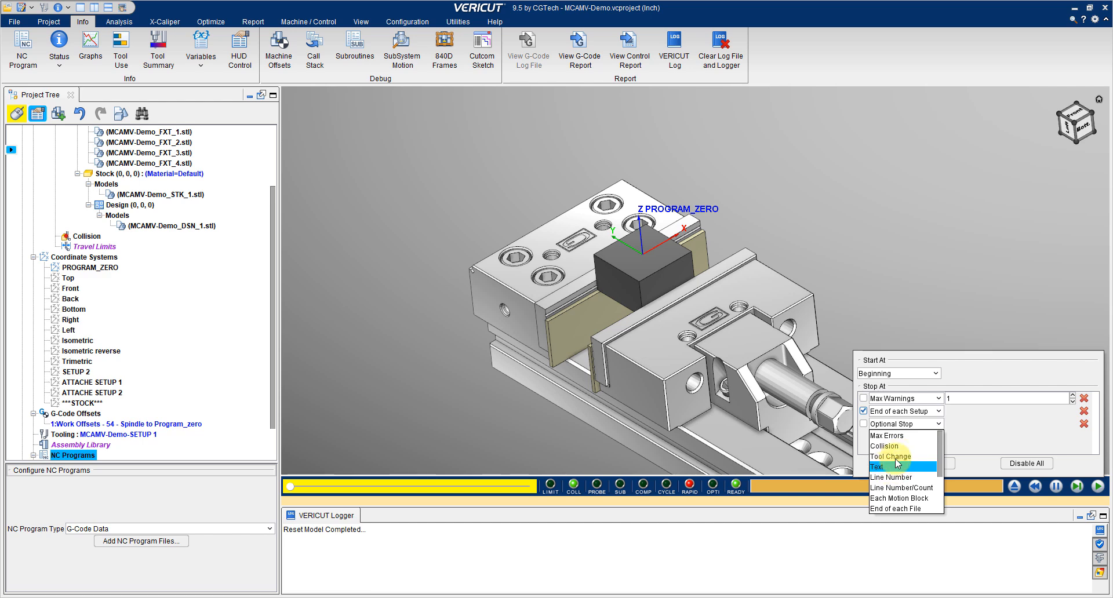
- Run part of the simulation, reset the model, and rerun SETUP 1 to its end at the minimum animation speed
click(1097, 487)
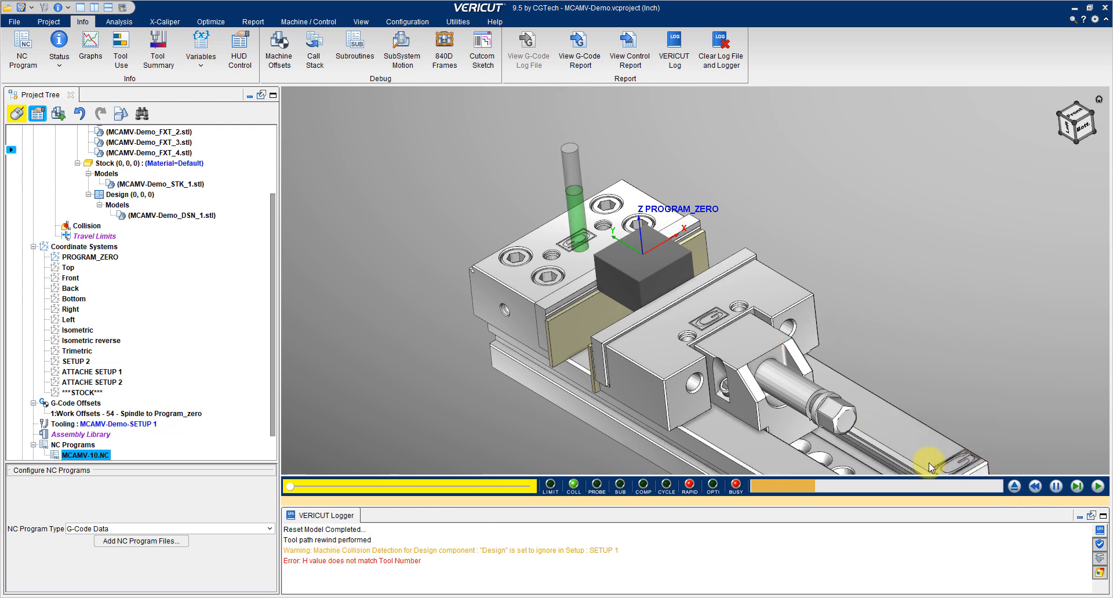
click(1014, 486)
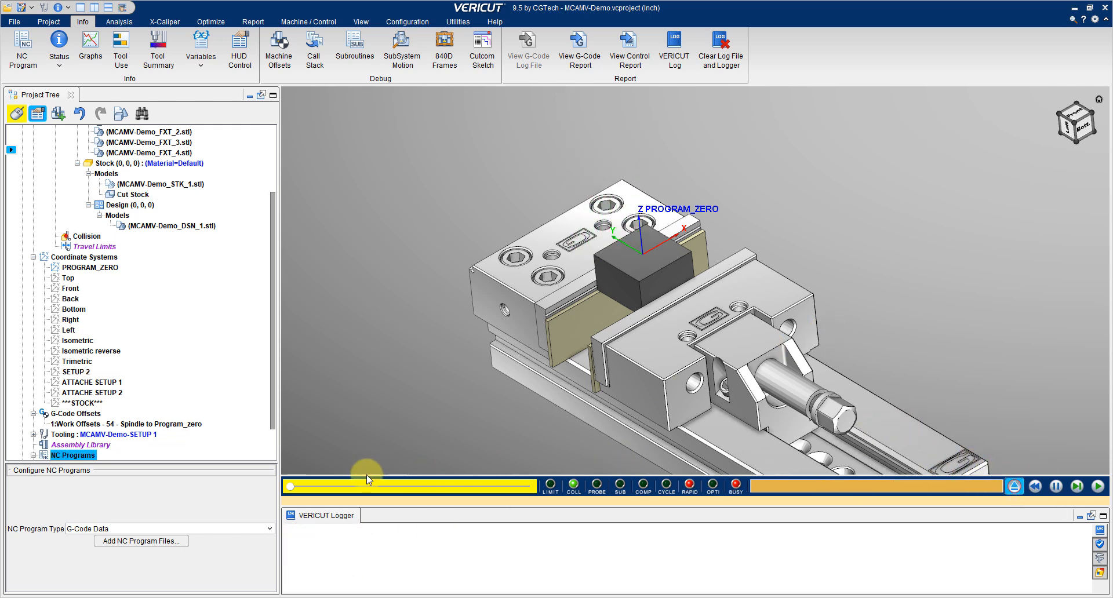
click(1035, 487)
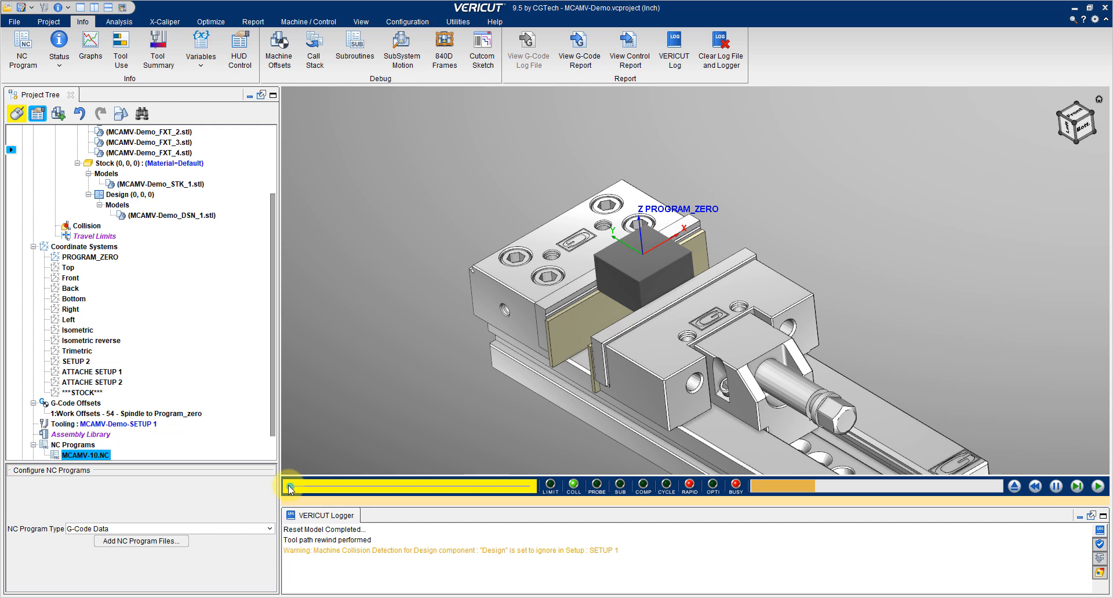
drag(291, 485, 250, 482)
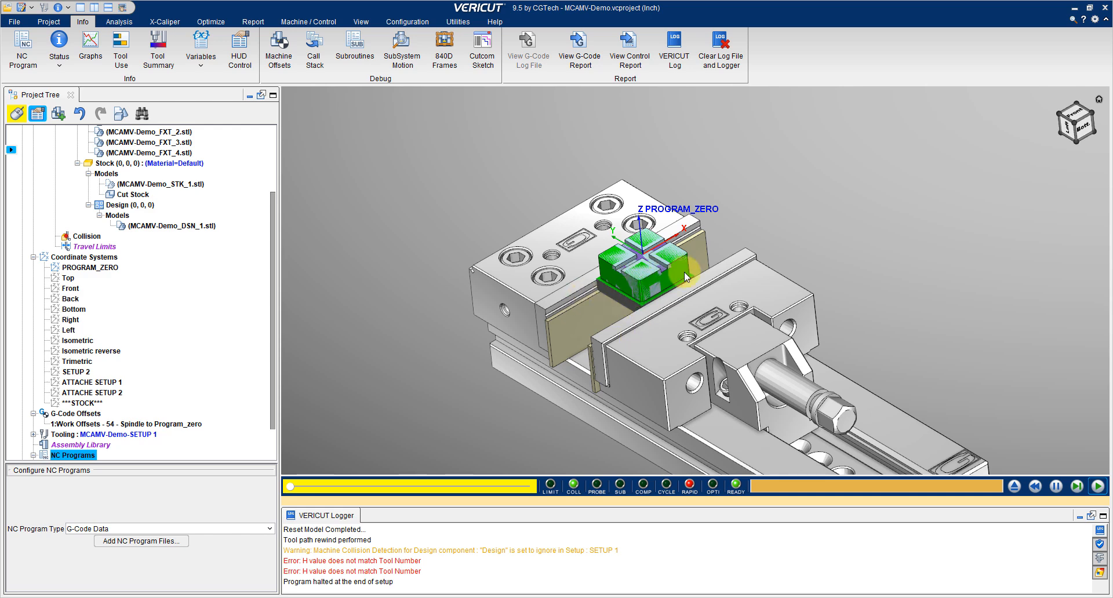
- Inspect the cut part and view the NC program line behind the first "H value does not match Tool Number" error
mouse_move(562, 280)
middle_down()
mouse_move(591, 225)
mouse_move(565, 249)
middle_up()
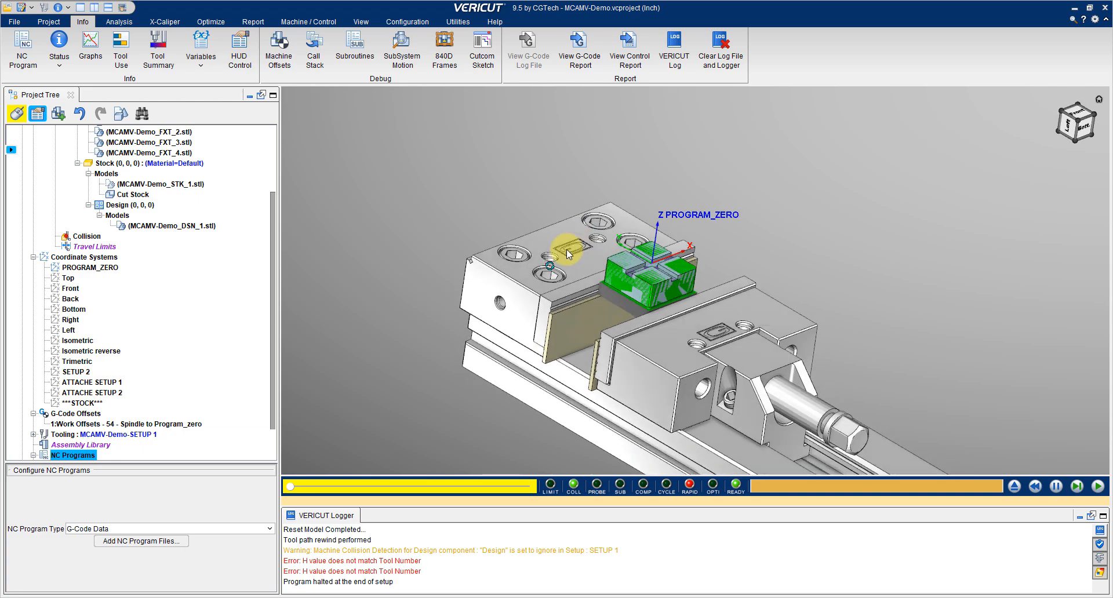
middle_drag(575, 294, 564, 302)
drag(593, 278, 572, 305)
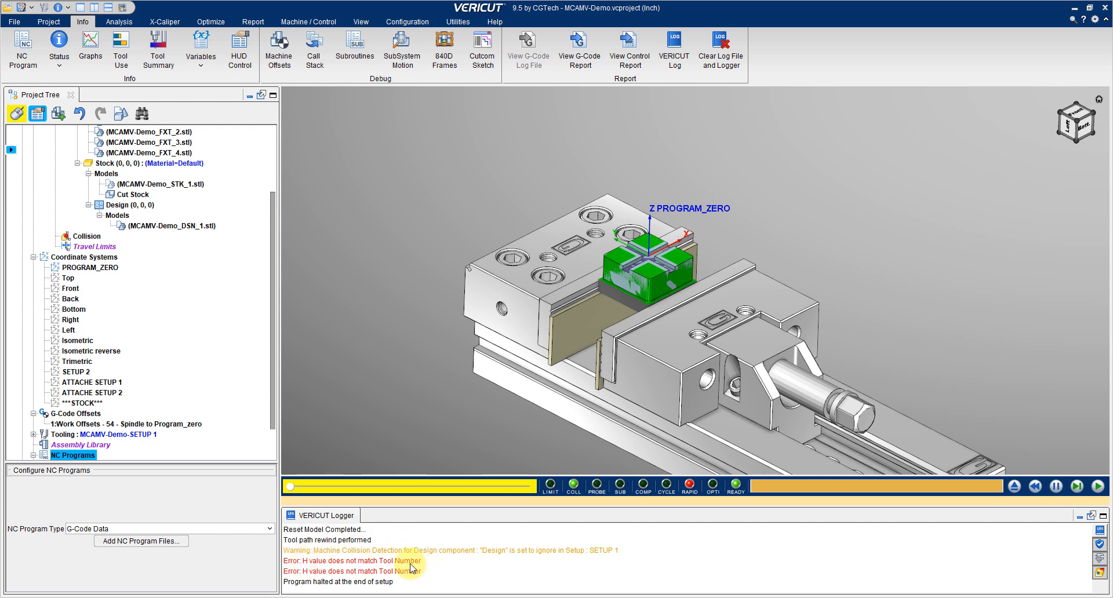
double_click(368, 561)
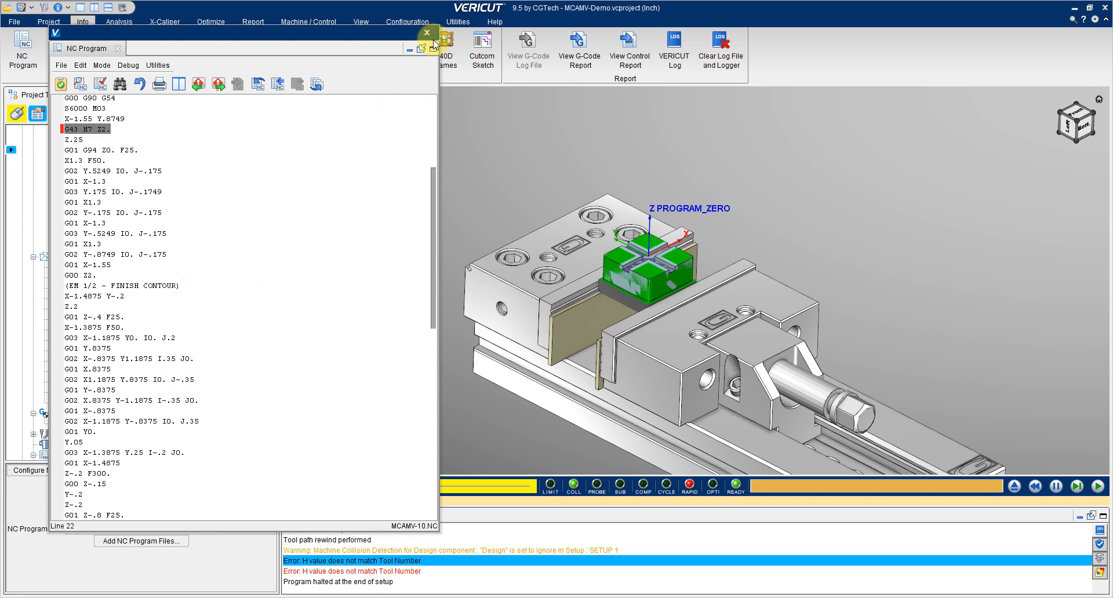
drag(405, 31, 632, 86)
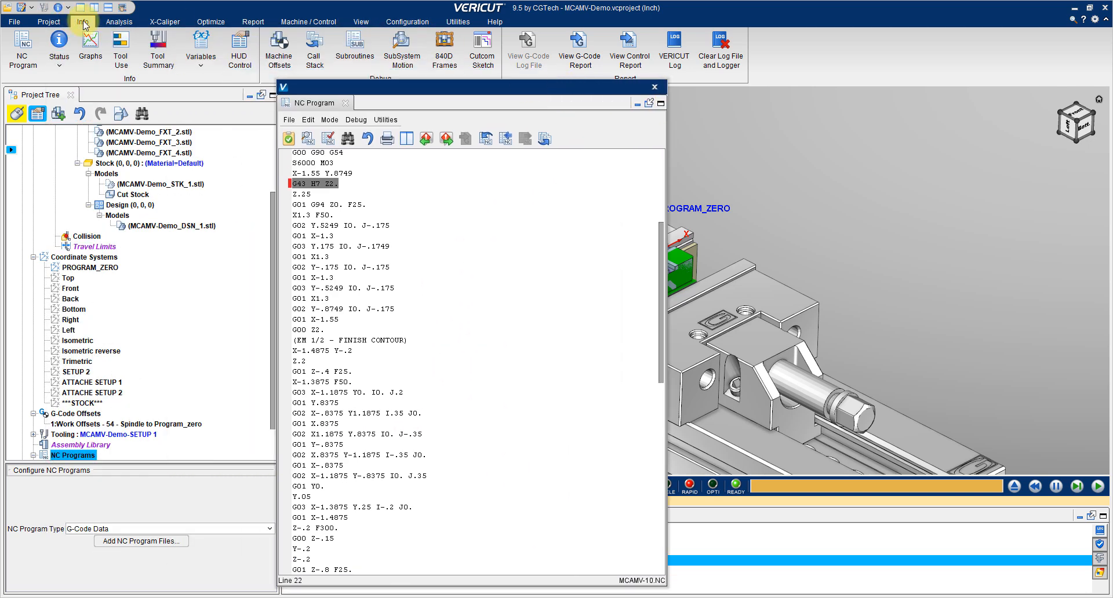
click(654, 86)
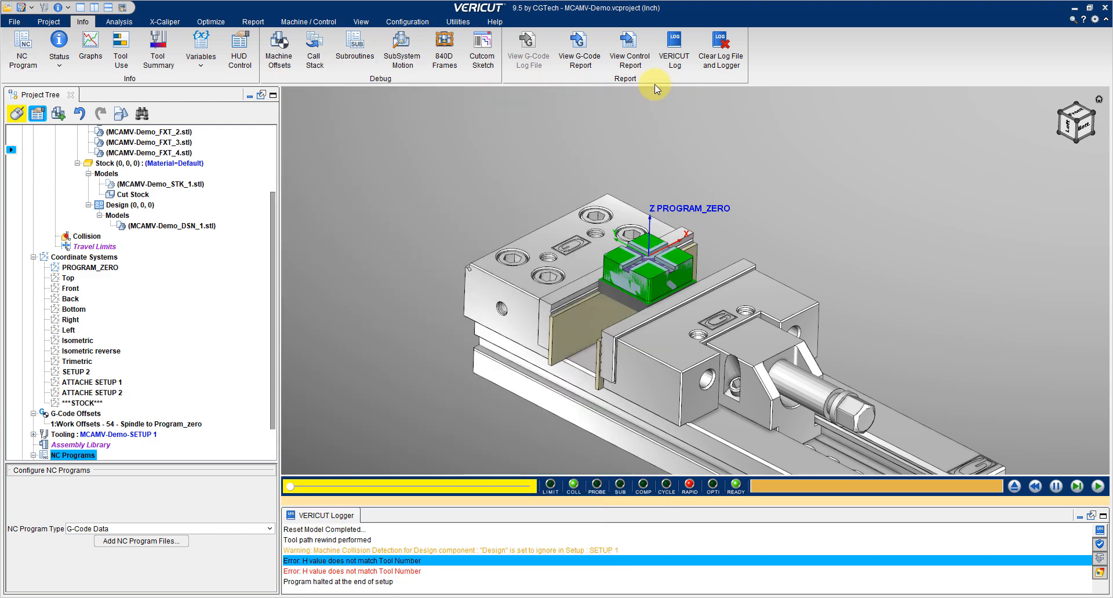
- View the NC program at its current line, and reopen it at the first H value error with the 3D model visible beside it
click(22, 59)
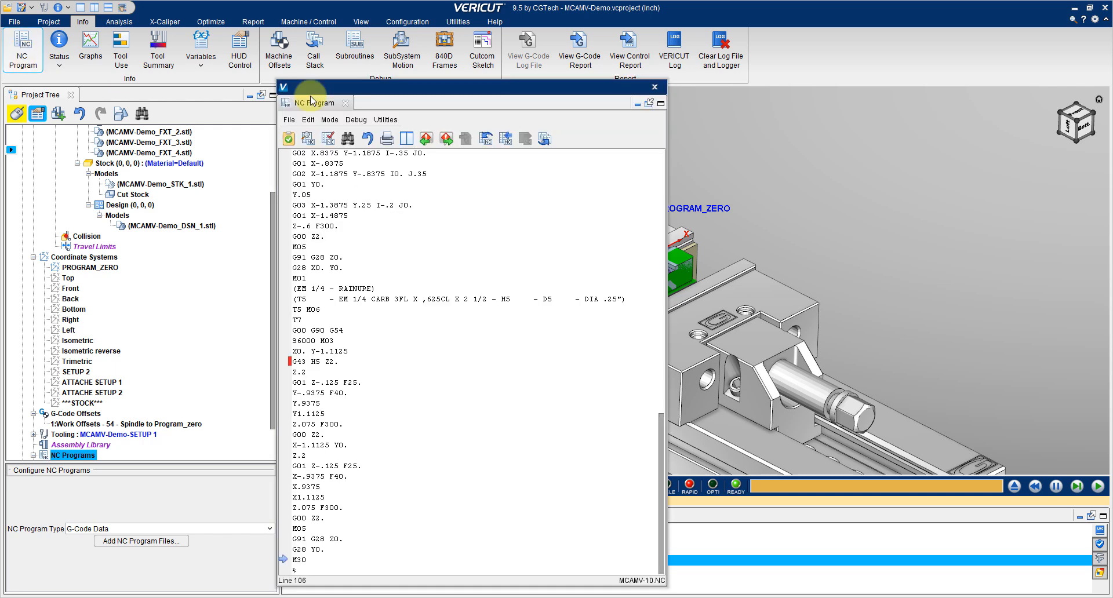
click(654, 87)
click(342, 561)
double_click(346, 565)
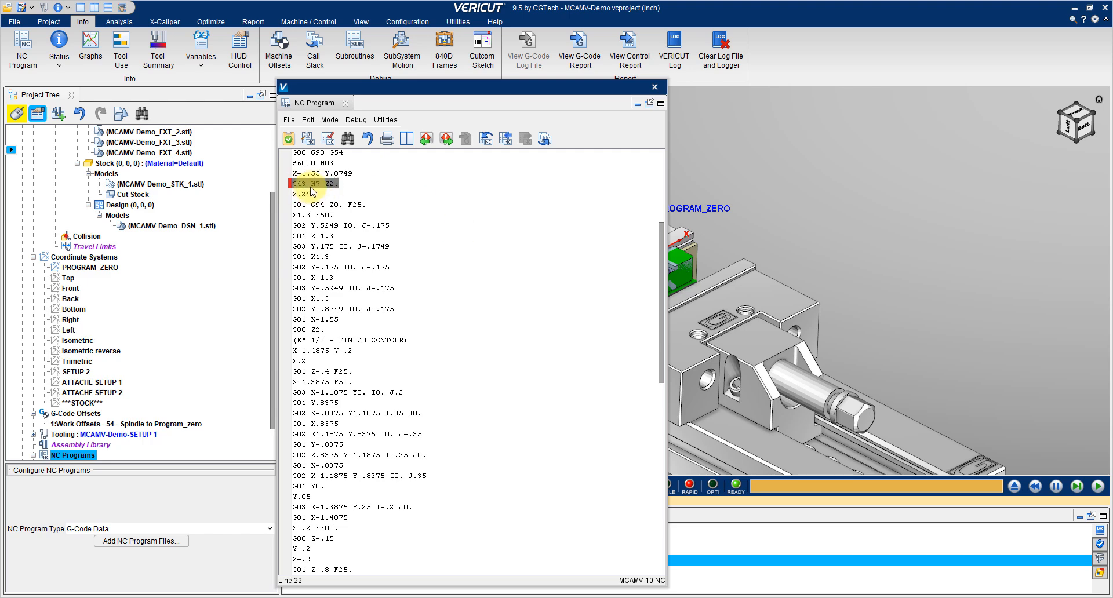
drag(445, 87, 385, 80)
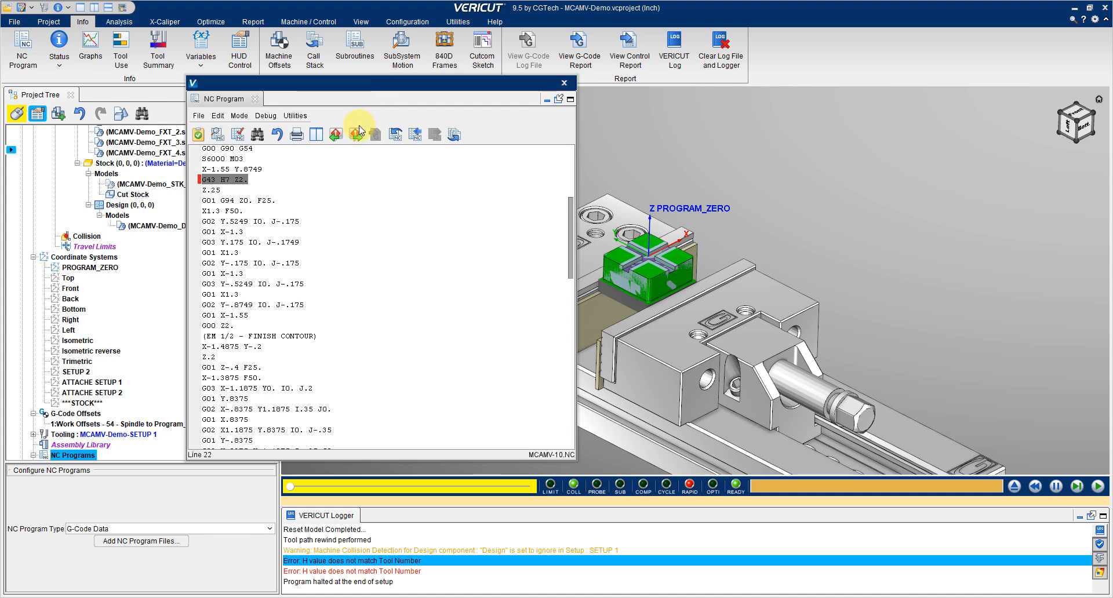
scroll(261, 193, up, 2)
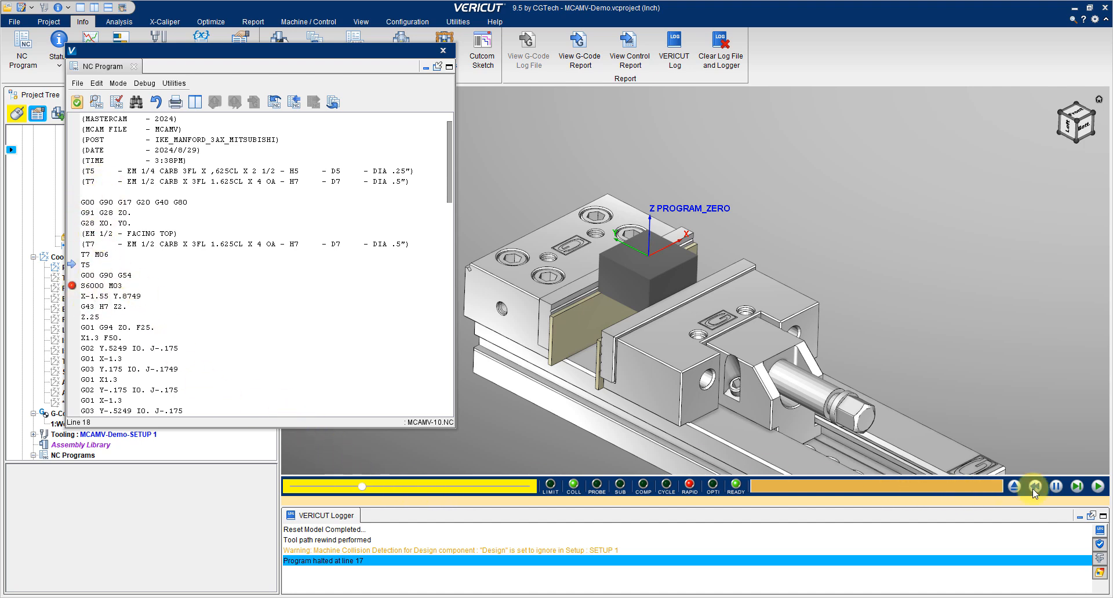
- Run the simulation to the breakpoint at line 20 and advance it by a single step
click(1101, 488)
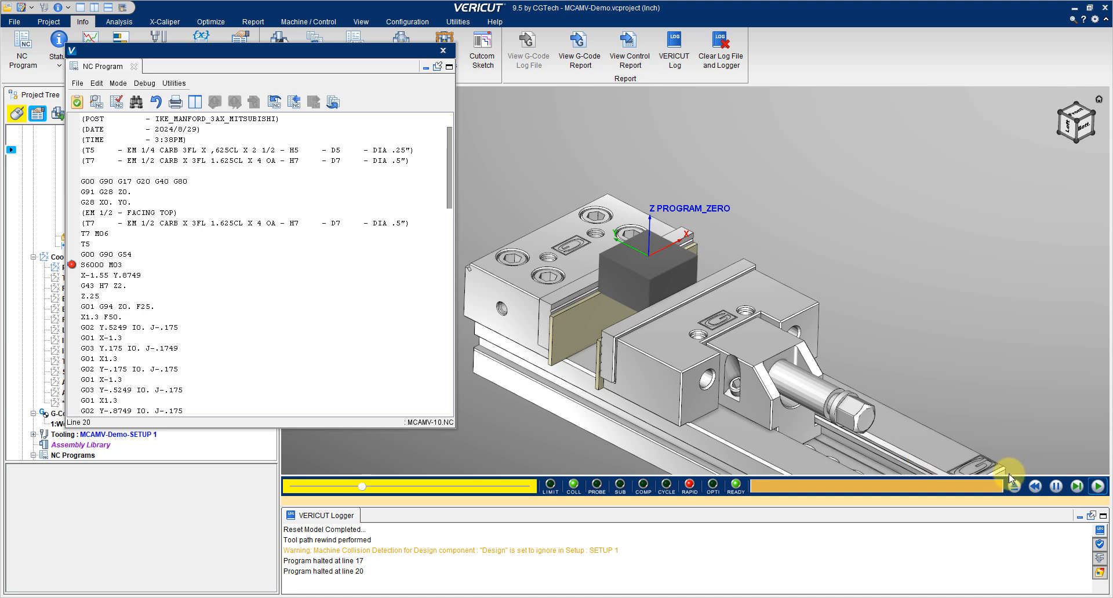
click(1078, 486)
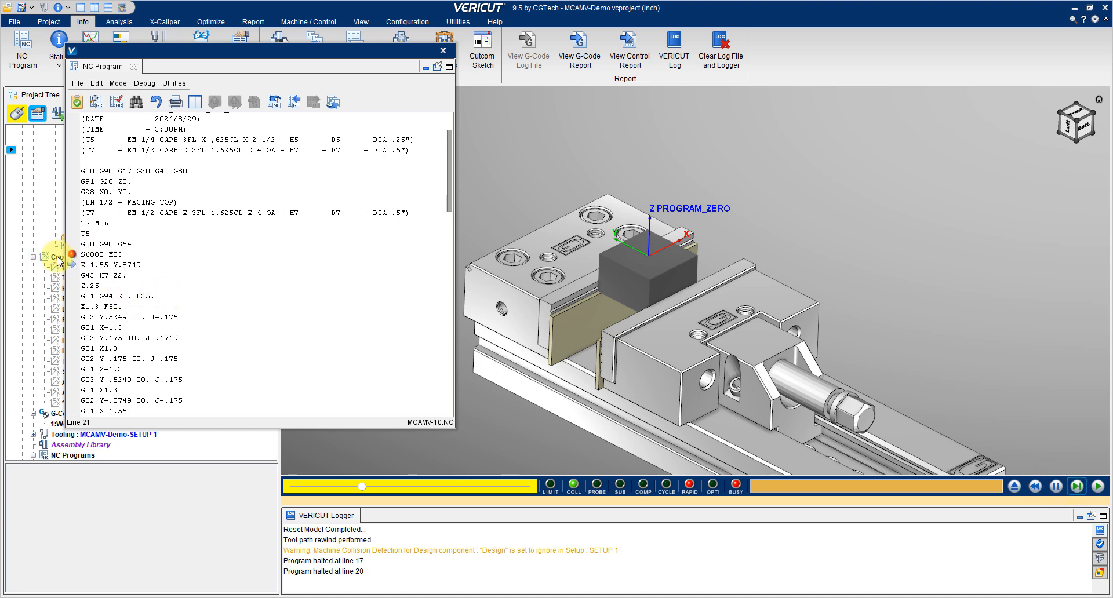
- Add breakpoints on the G01 G94 Z0. F25. line and two lines below it, and remove these extra breakpoints again
click(72, 296)
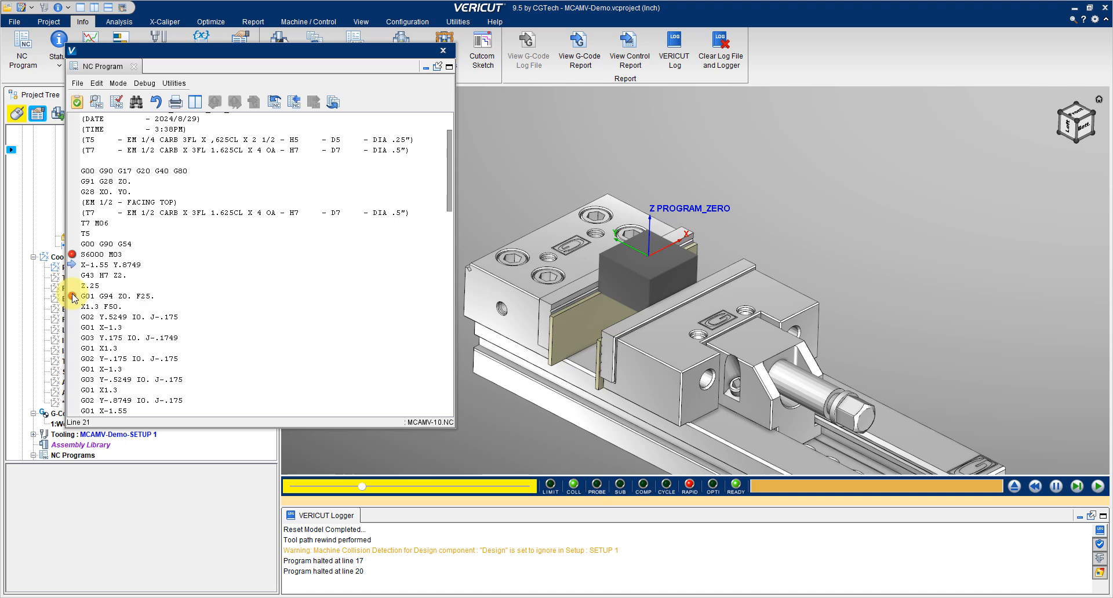
click(72, 327)
click(72, 348)
click(72, 328)
click(72, 296)
- Delete the Line Number 20 stop for MCAMV-10.NC from the start-stop options and run the simulation to the end of the setup
right_click(1097, 486)
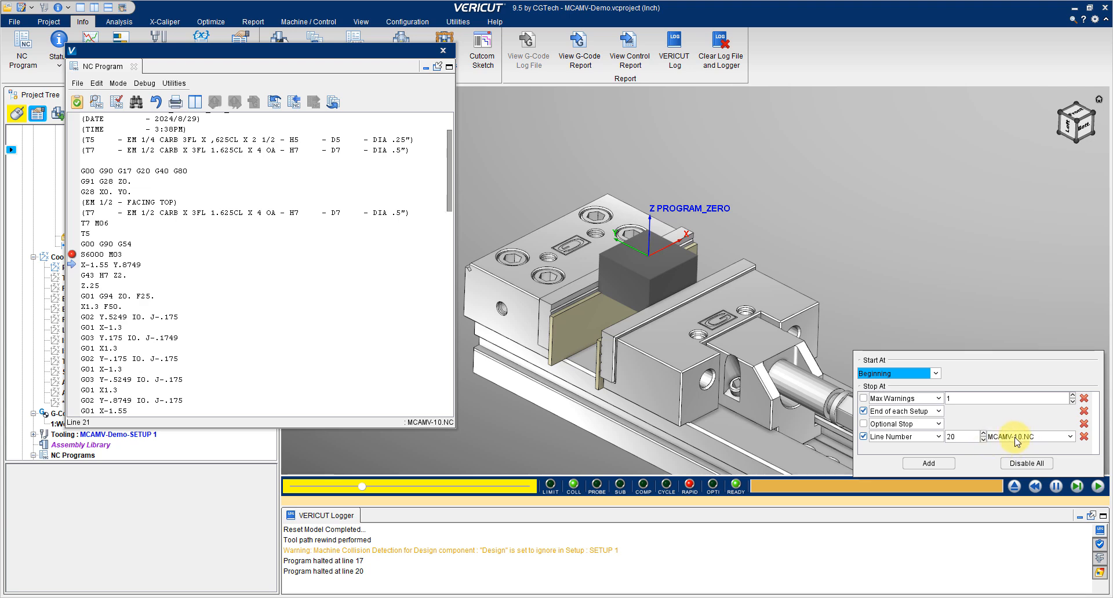
click(371, 339)
scroll(372, 339, up, 2)
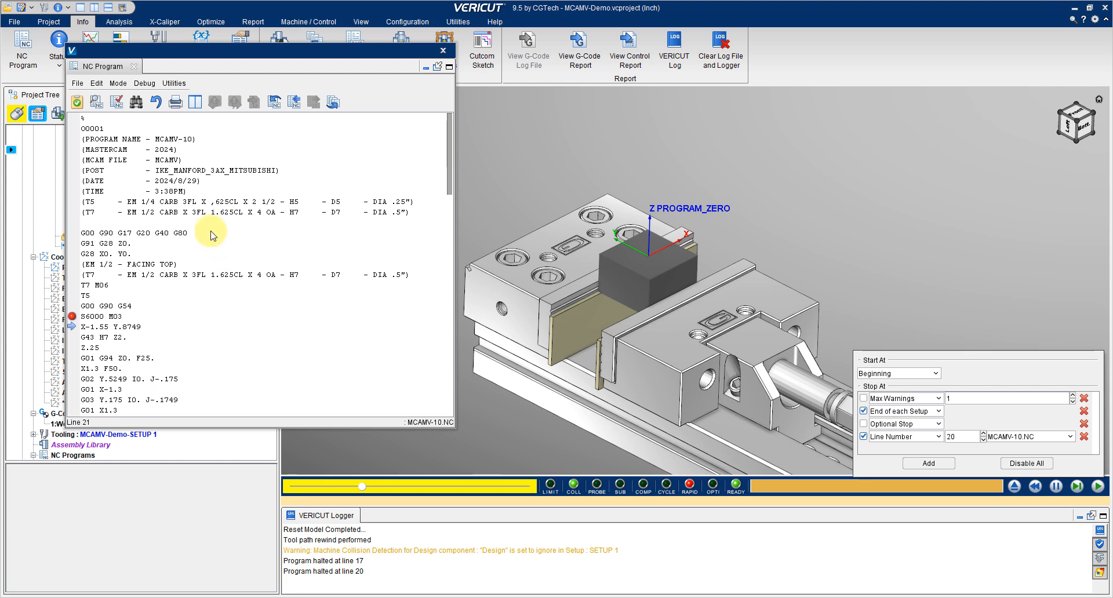
scroll(197, 290, down, 2)
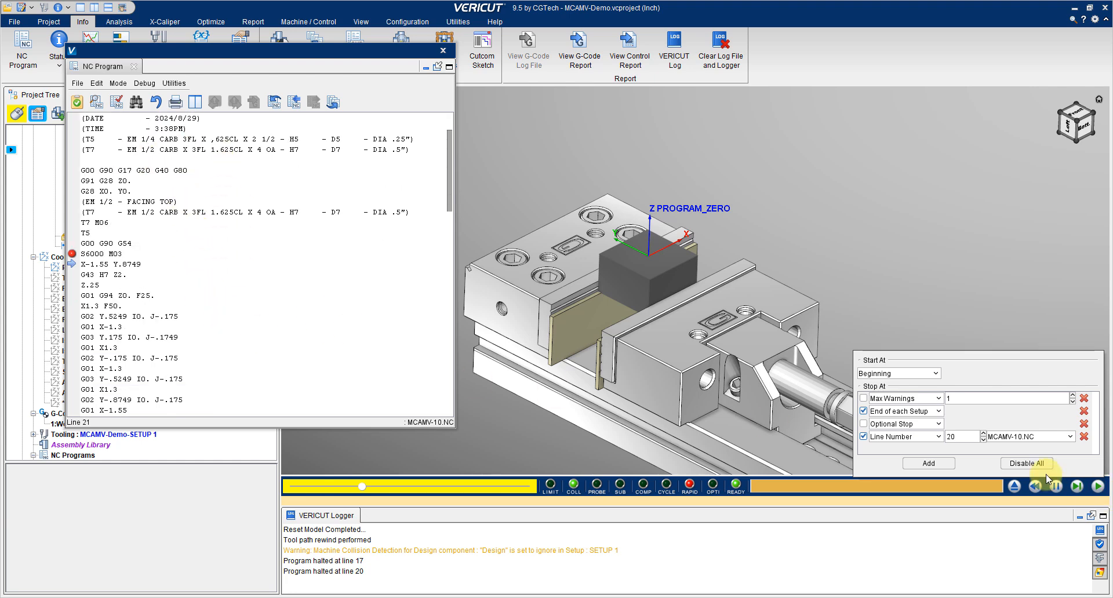
click(1083, 436)
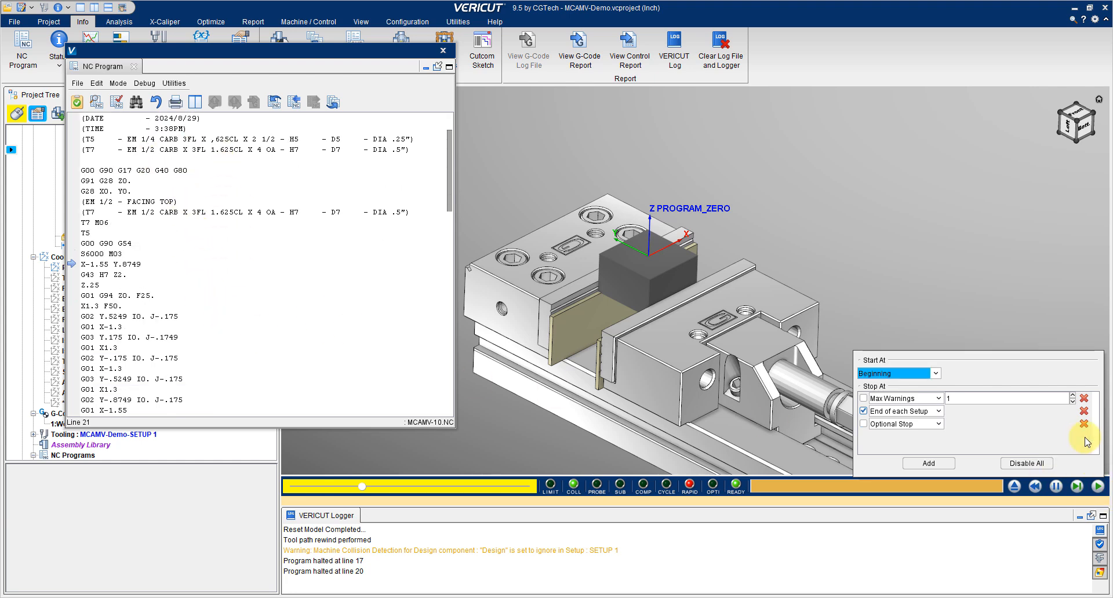
click(1098, 486)
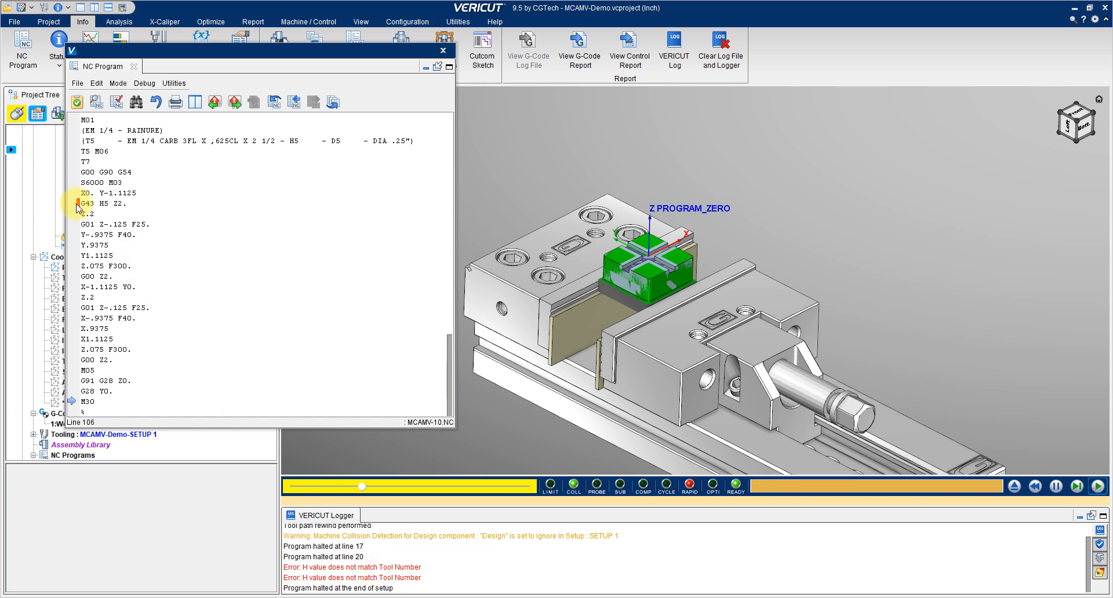
- Set a breakpoint on the S6000 M03 line of the EM 1/4 - RAINURE operation and rerun the simulation to it at high speed
click(78, 183)
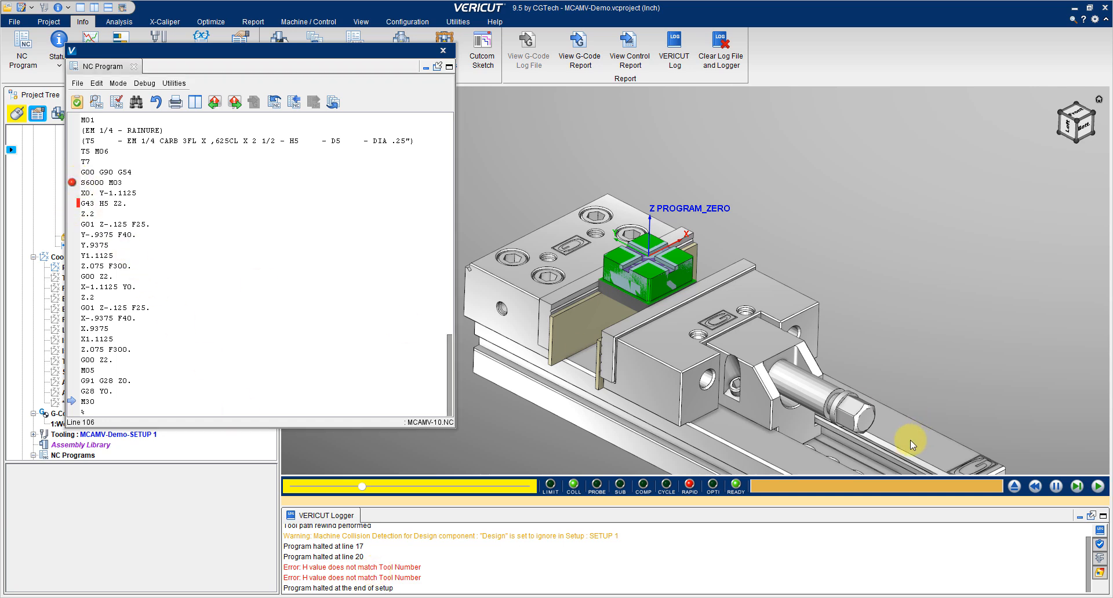
click(1014, 487)
drag(363, 486, 529, 485)
click(1098, 487)
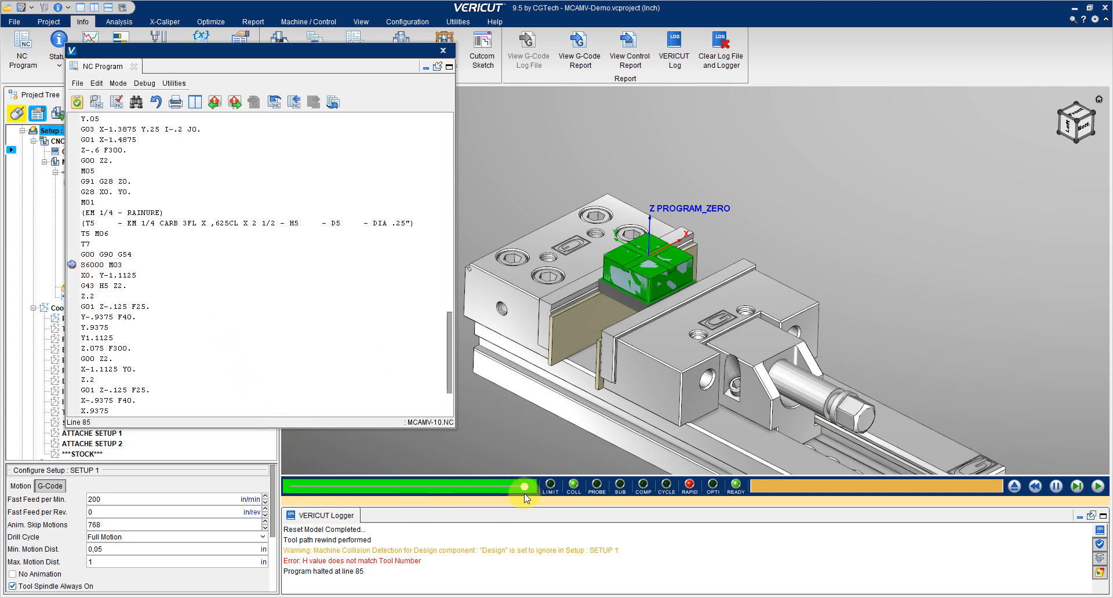
- Lower the animation speed to near minimum, single-step to the G43 H5 Z2. line, and close the NC program
click(341, 482)
click(288, 477)
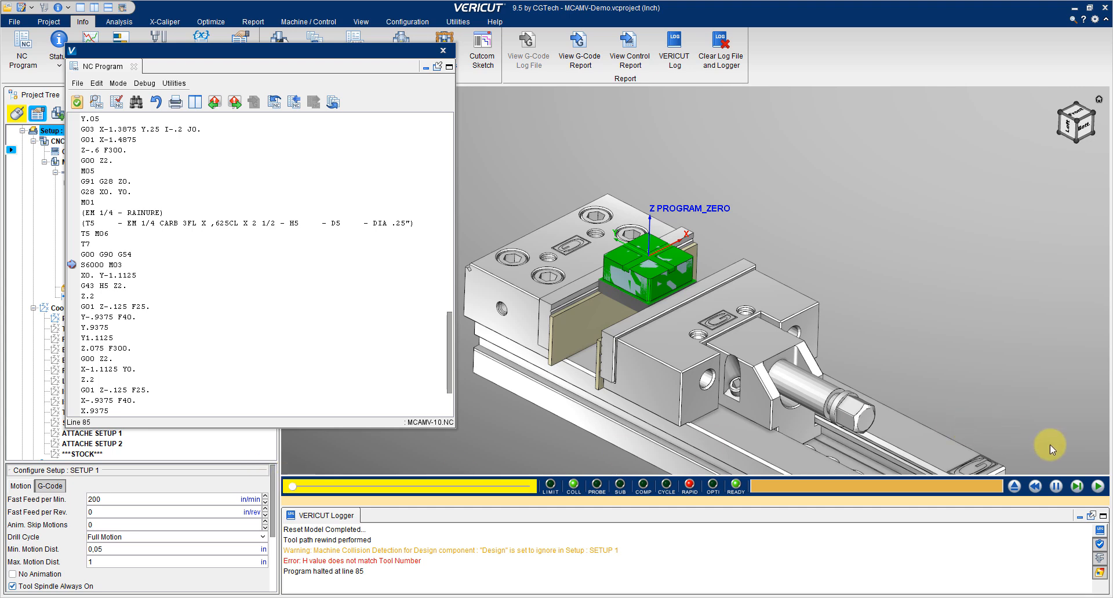
click(1081, 492)
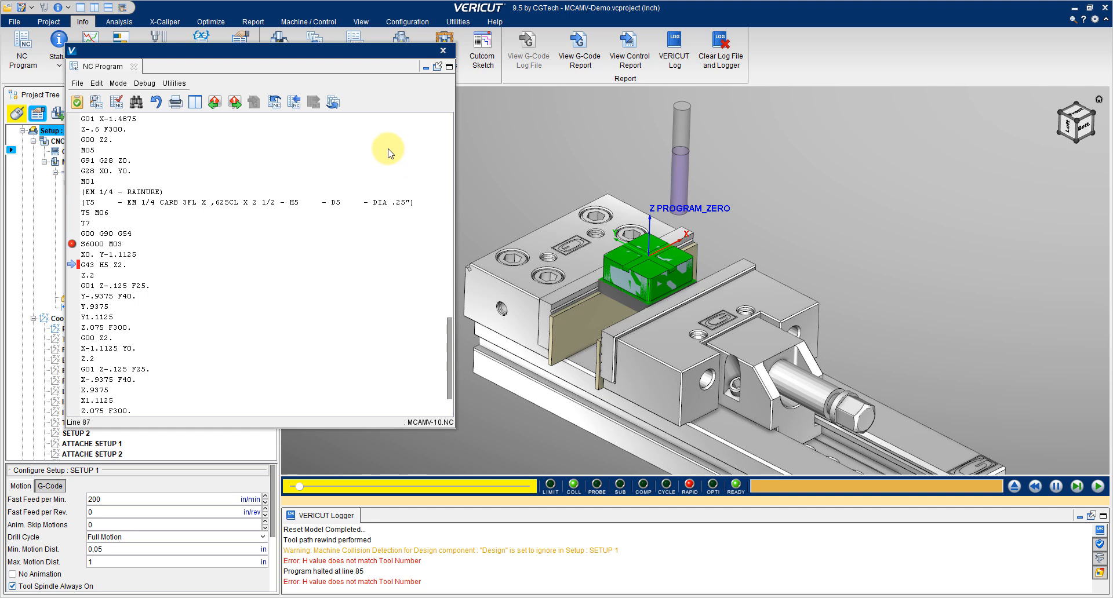
click(443, 51)
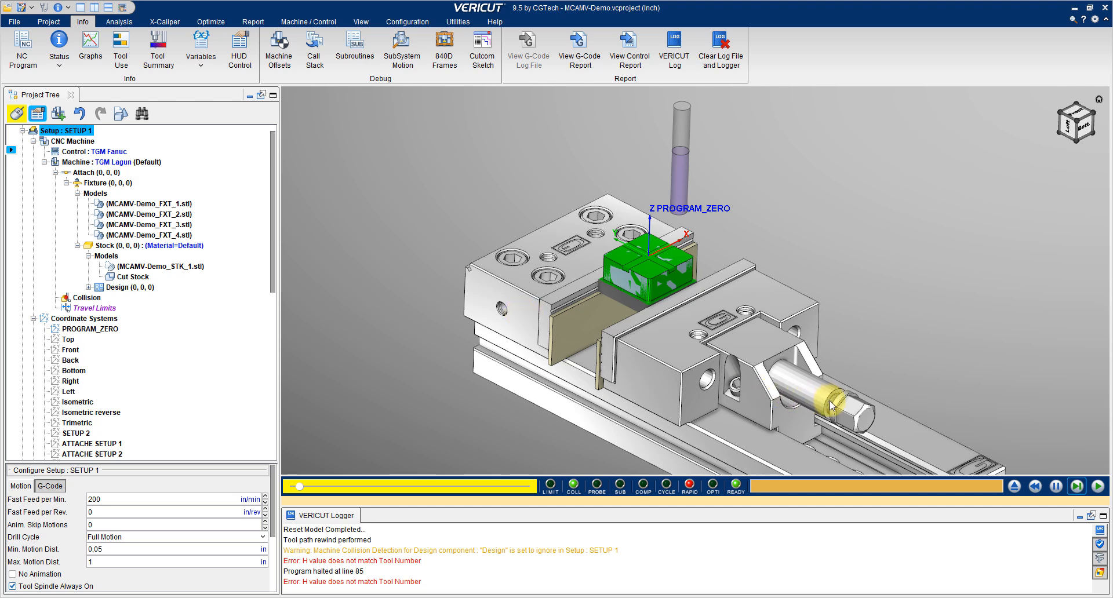
- Run the simulation to the end of the setup, raise the animation speed to maximum, and bring SETUP 2 into view in the project tree
click(1098, 487)
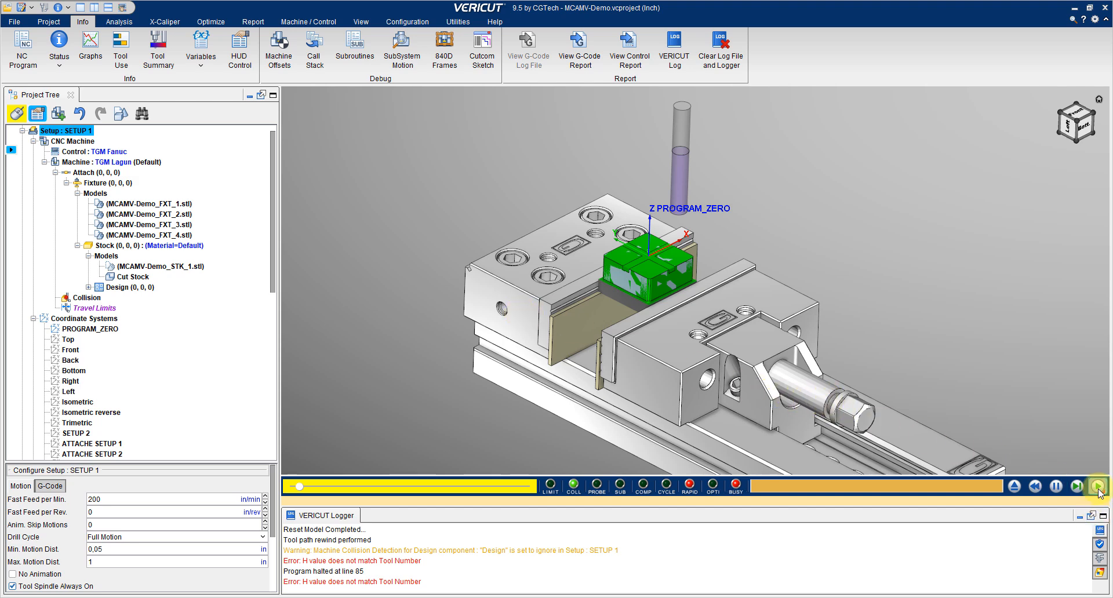
click(367, 485)
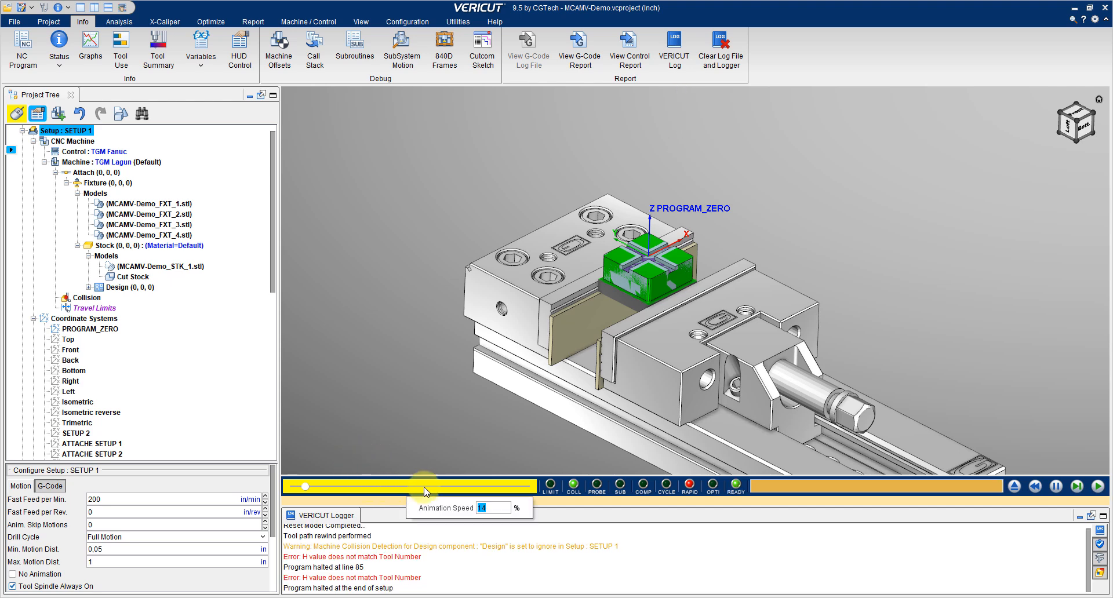
drag(306, 487, 583, 511)
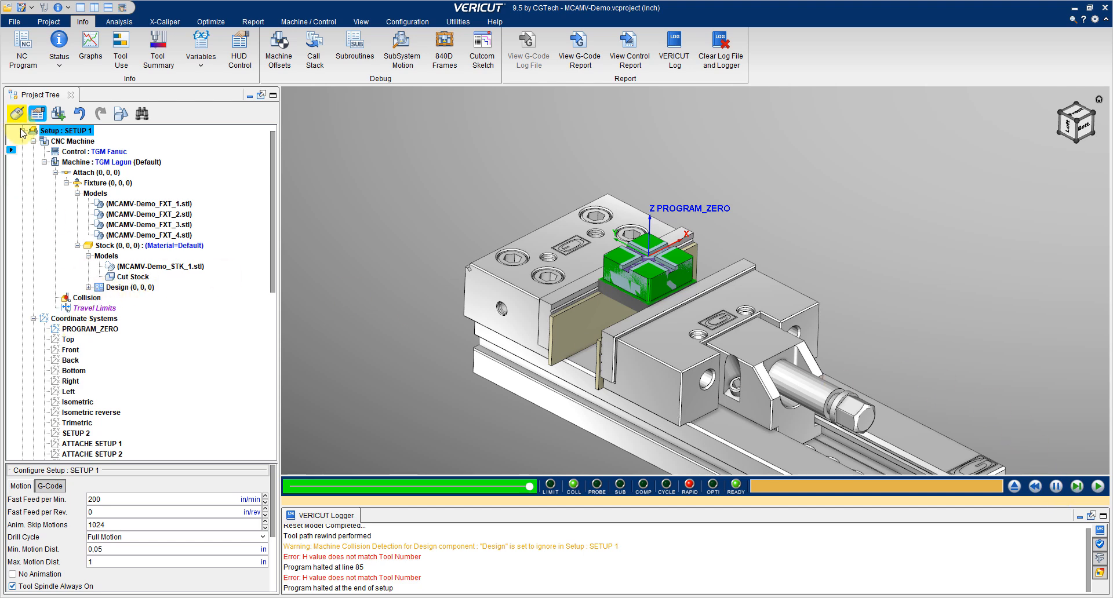
scroll(87, 232, down, 8)
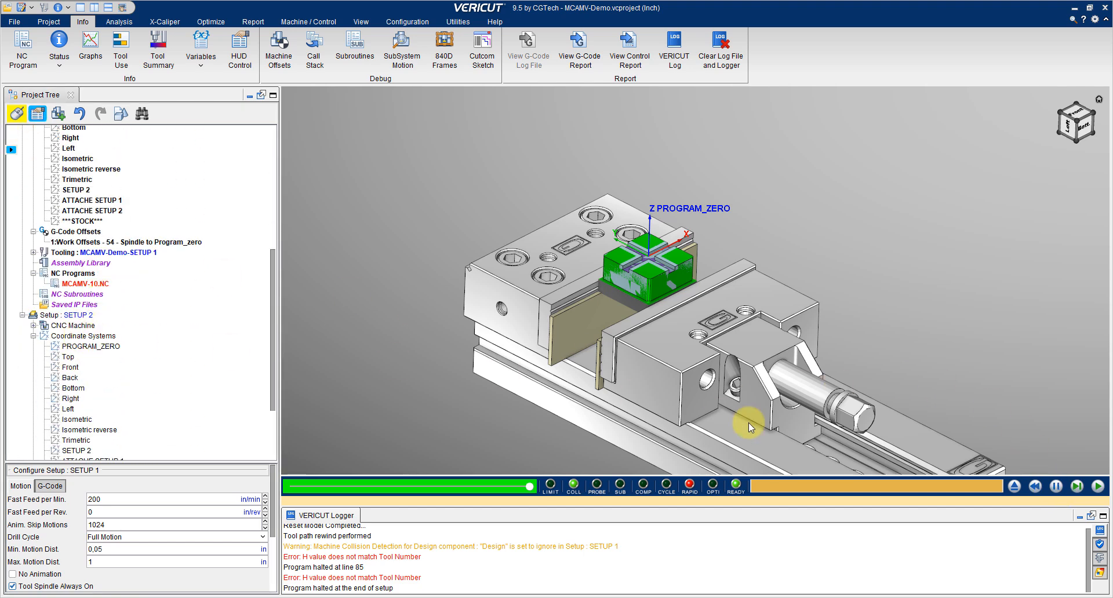
- Advance the simulation into SETUP 2 and run it to the end of the setup, raising the animation speed slightly
click(1078, 489)
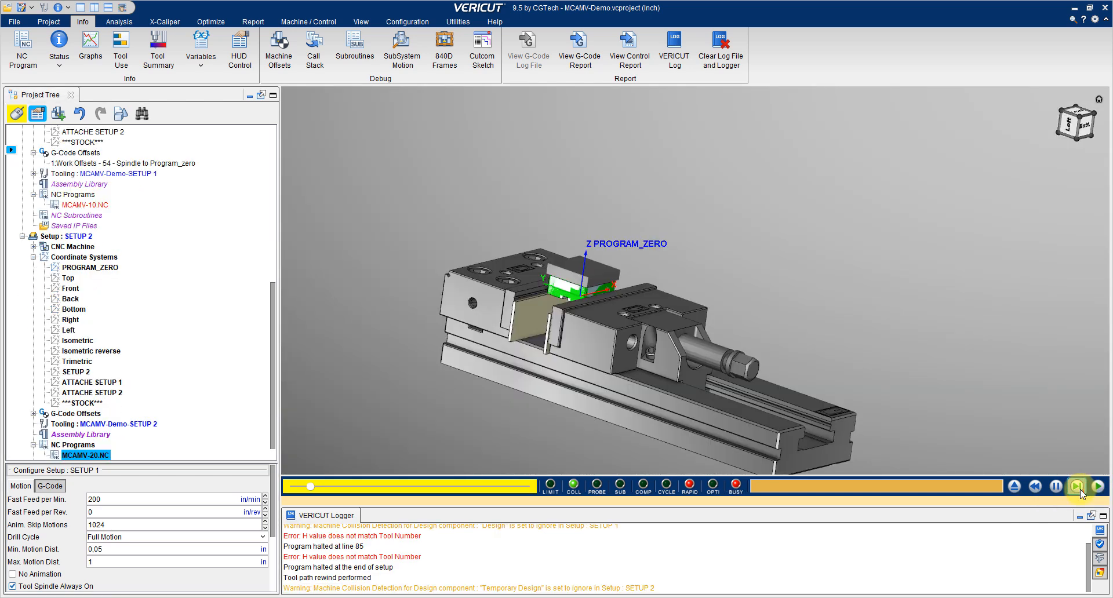
middle_drag(885, 419, 669, 329)
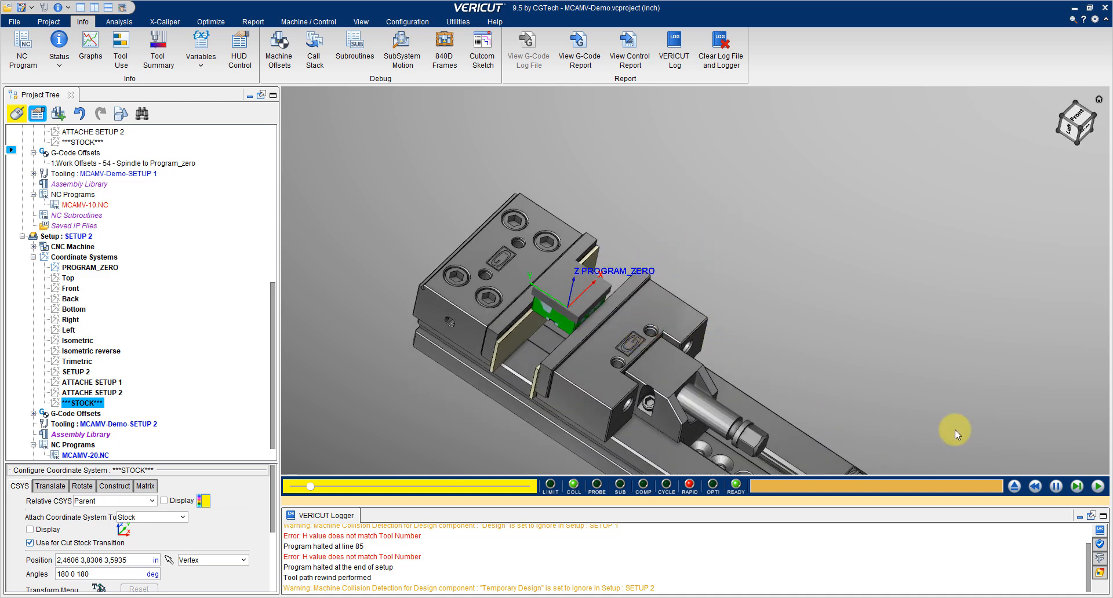
click(1098, 487)
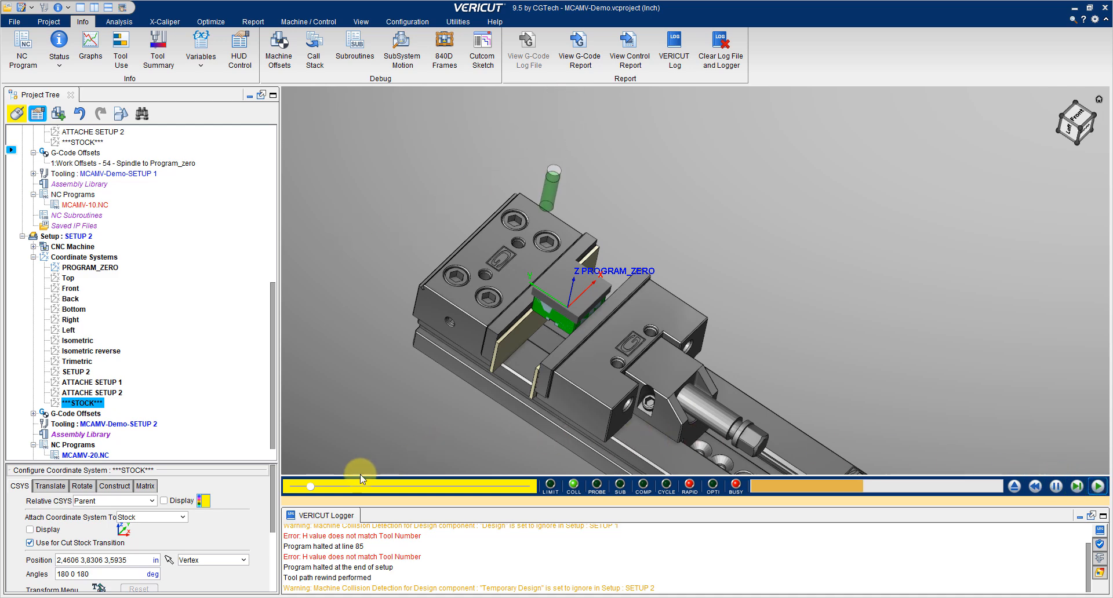
mouse_move(311, 487)
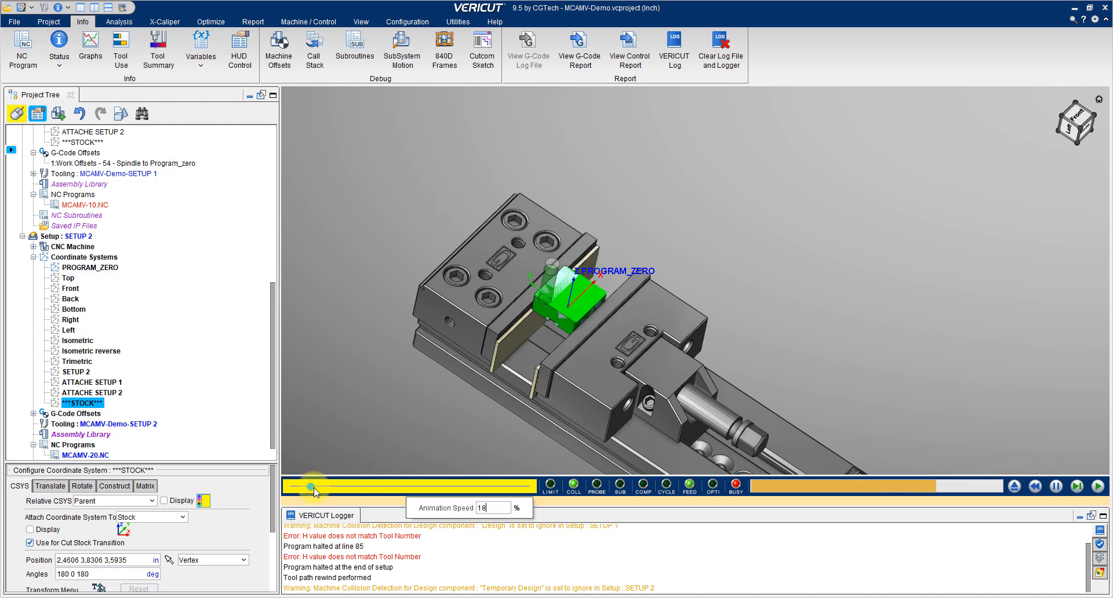
mouse_move(310, 487)
mouse_down()
mouse_move(366, 489)
mouse_move(315, 491)
mouse_up()
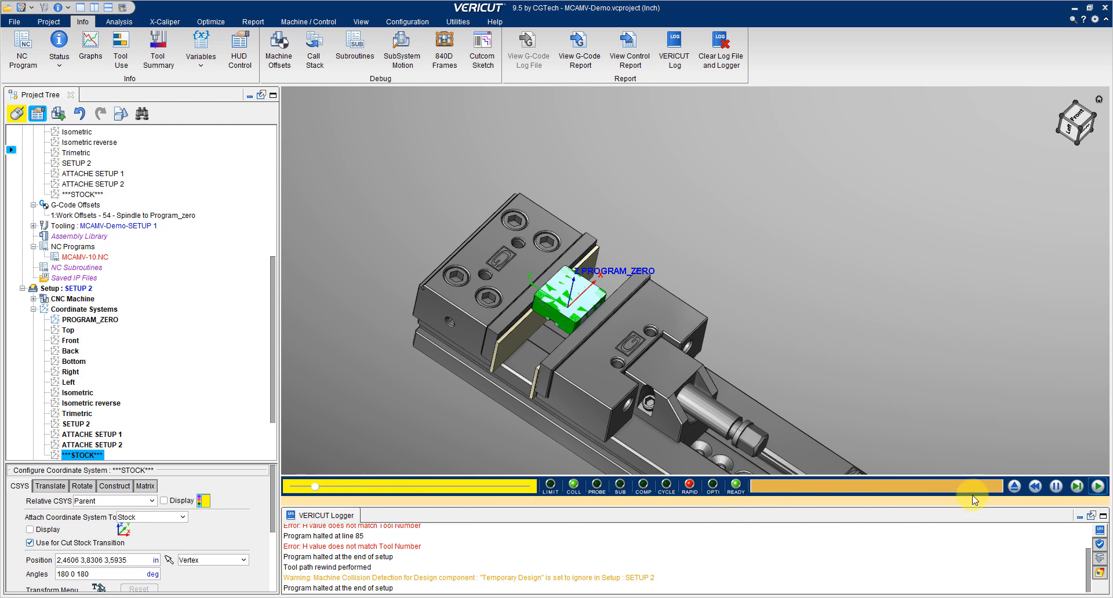
- Reset the simulation and rerun SETUP 1 and SETUP 2 to their ends, increasing the animation speed during SETUP 2
click(1016, 487)
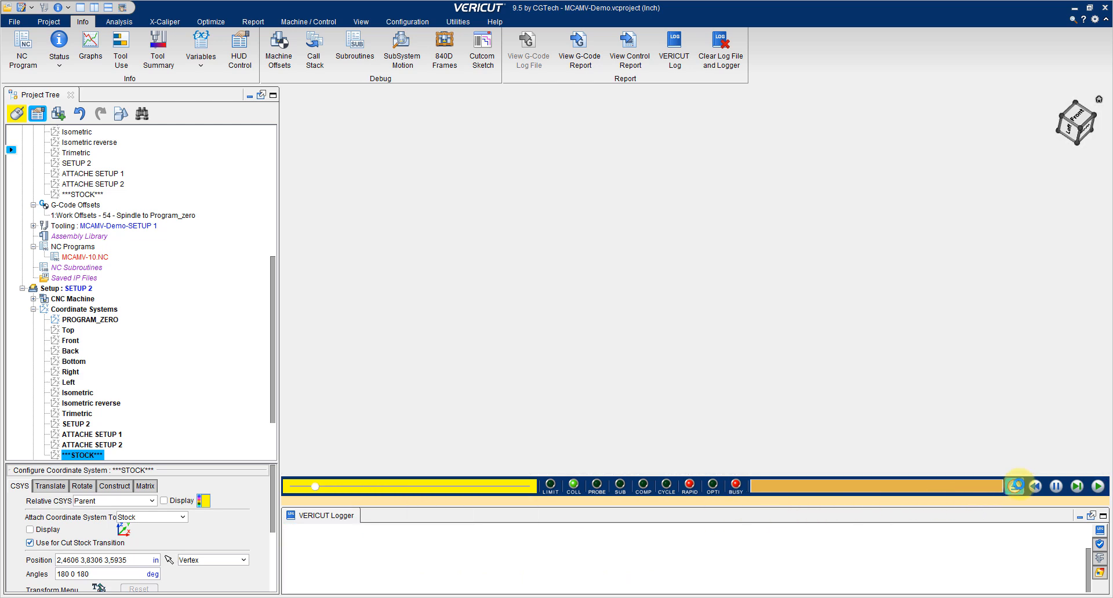
click(1097, 487)
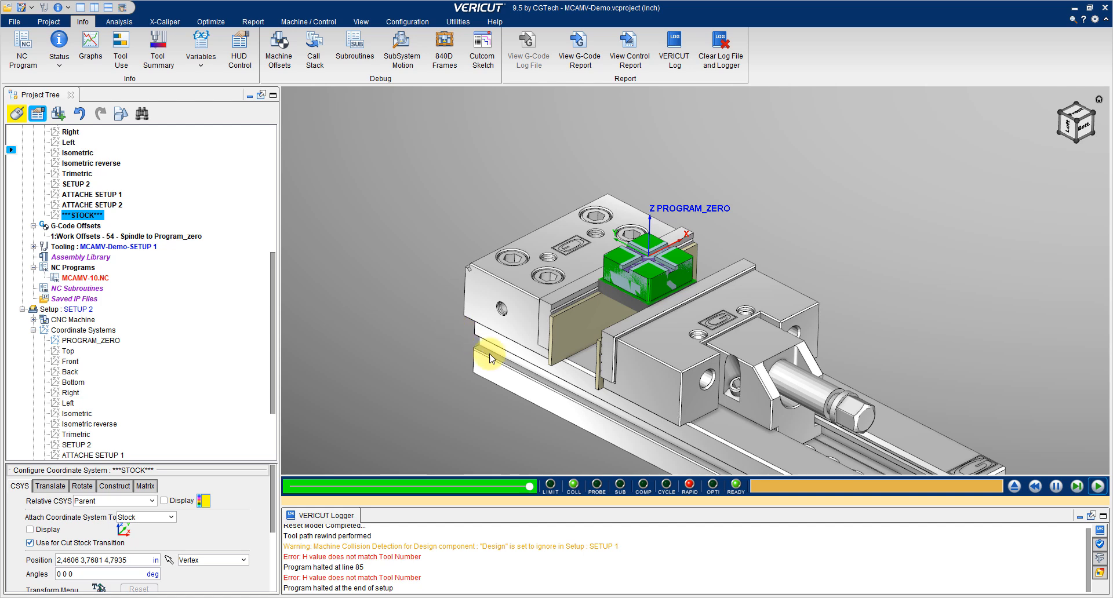
click(1076, 488)
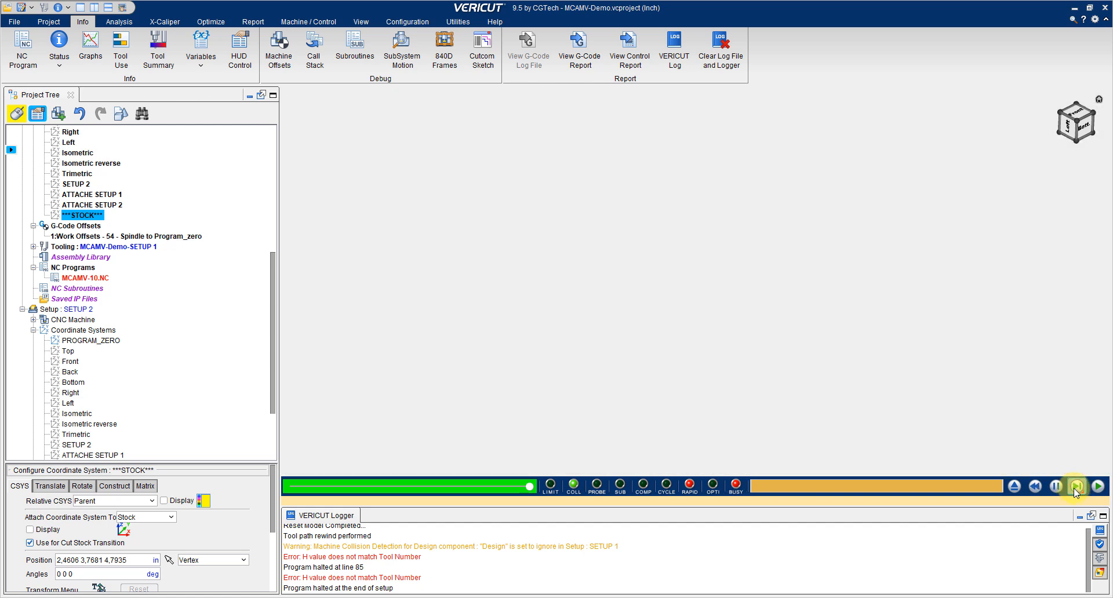
click(1098, 487)
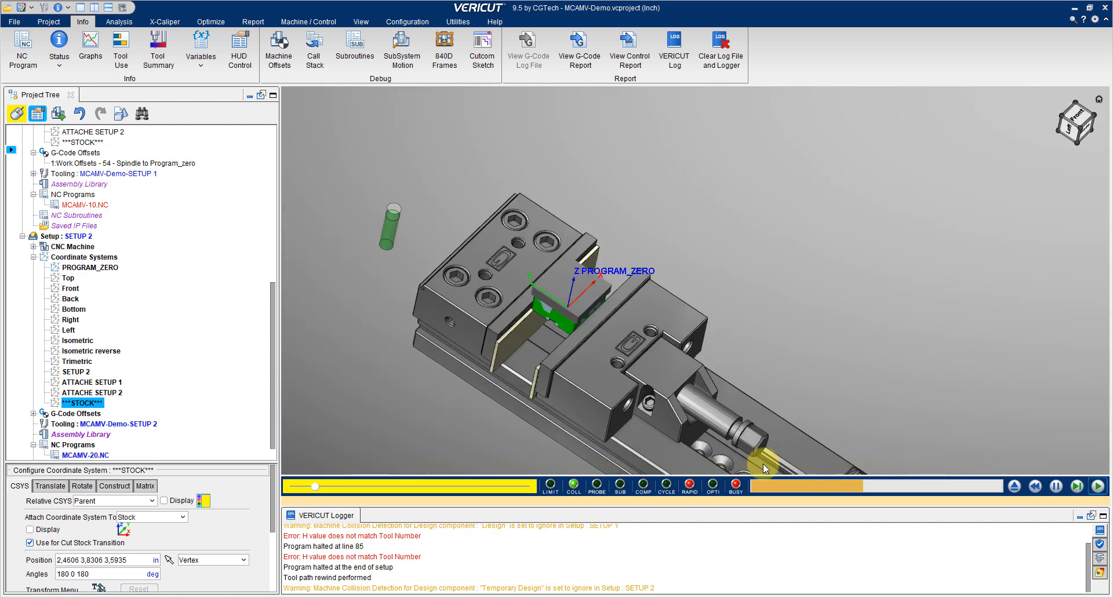
drag(316, 486, 375, 489)
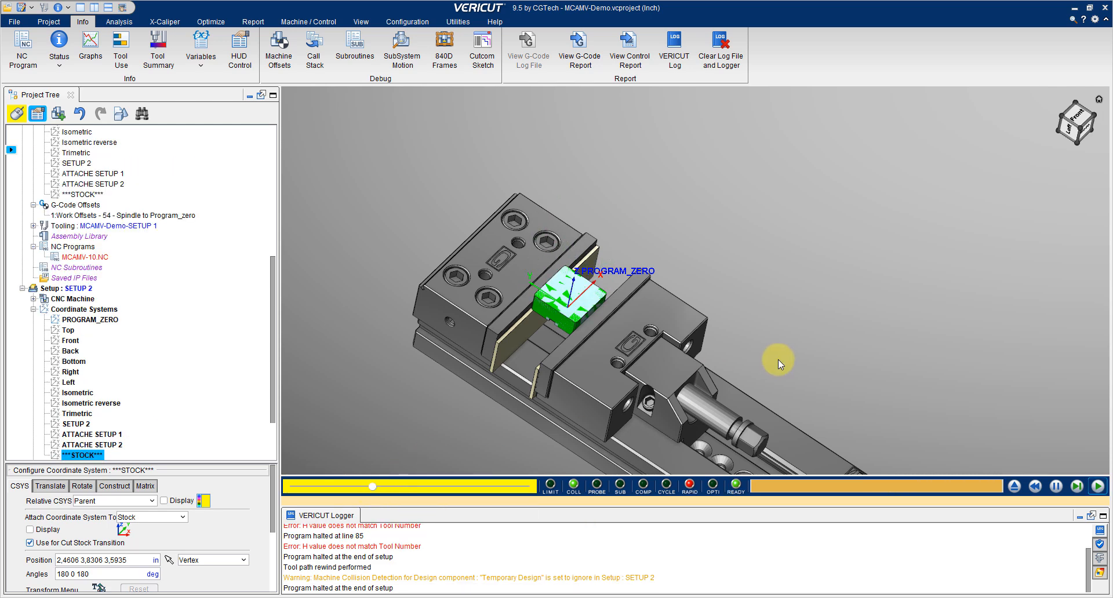